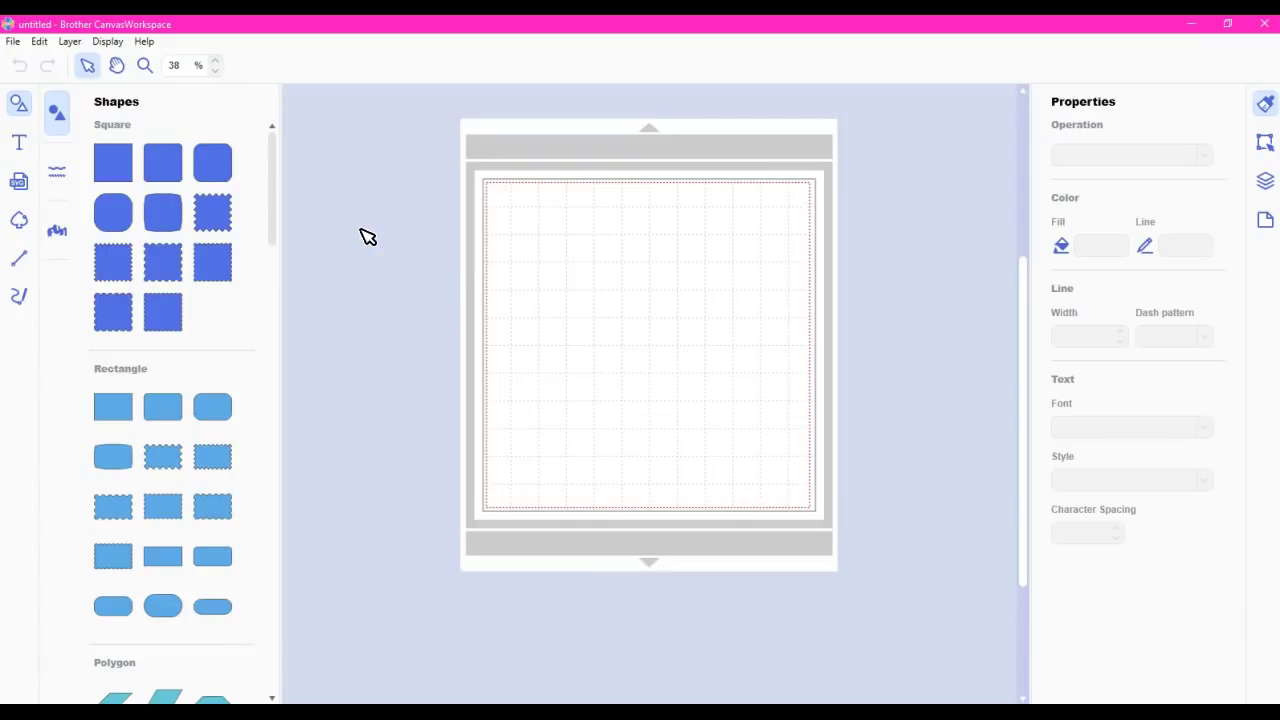
Switch to the Text tool and browse the font list without choosing a font.
left_click(20, 145)
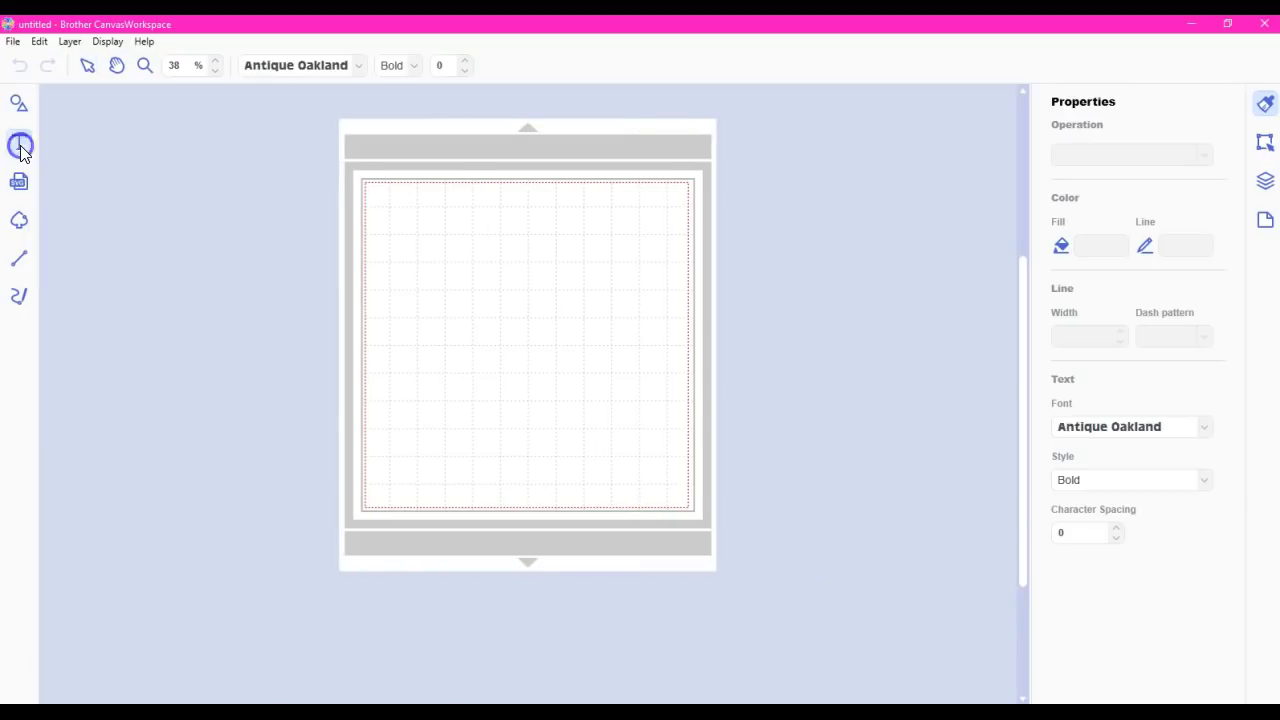
left_click(355, 70)
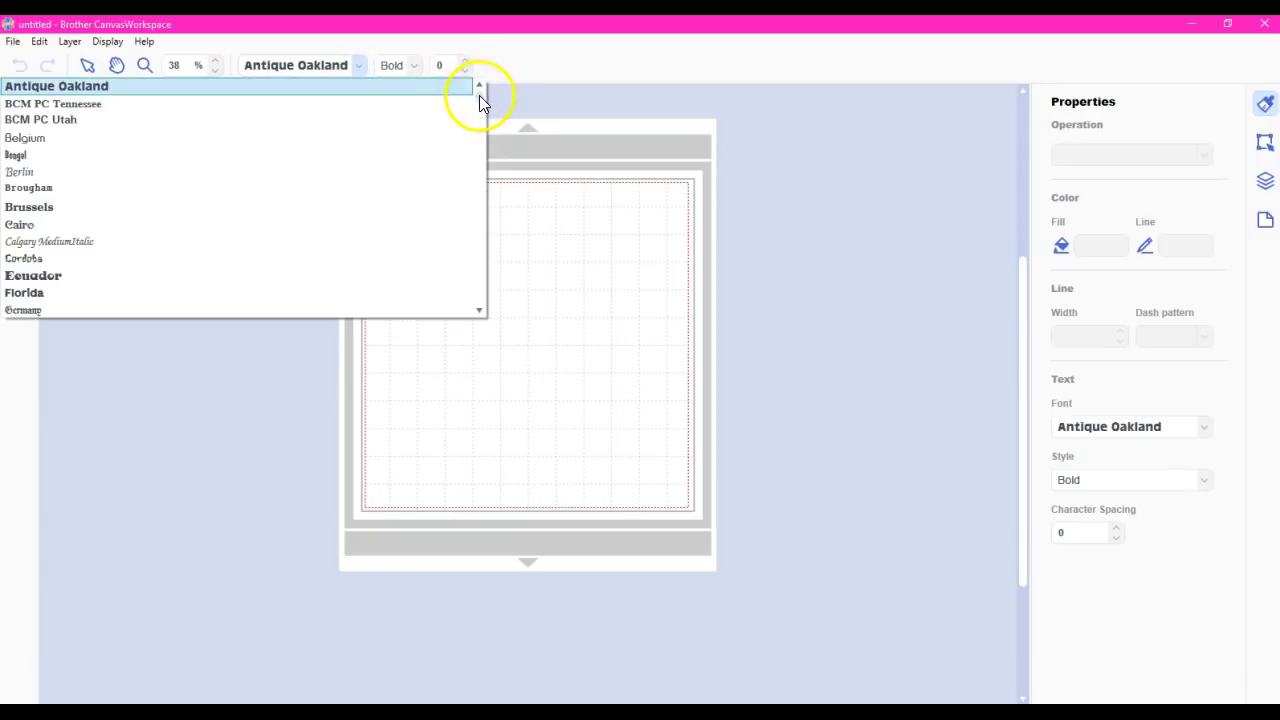
left_click_drag(479, 98, 475, 130)
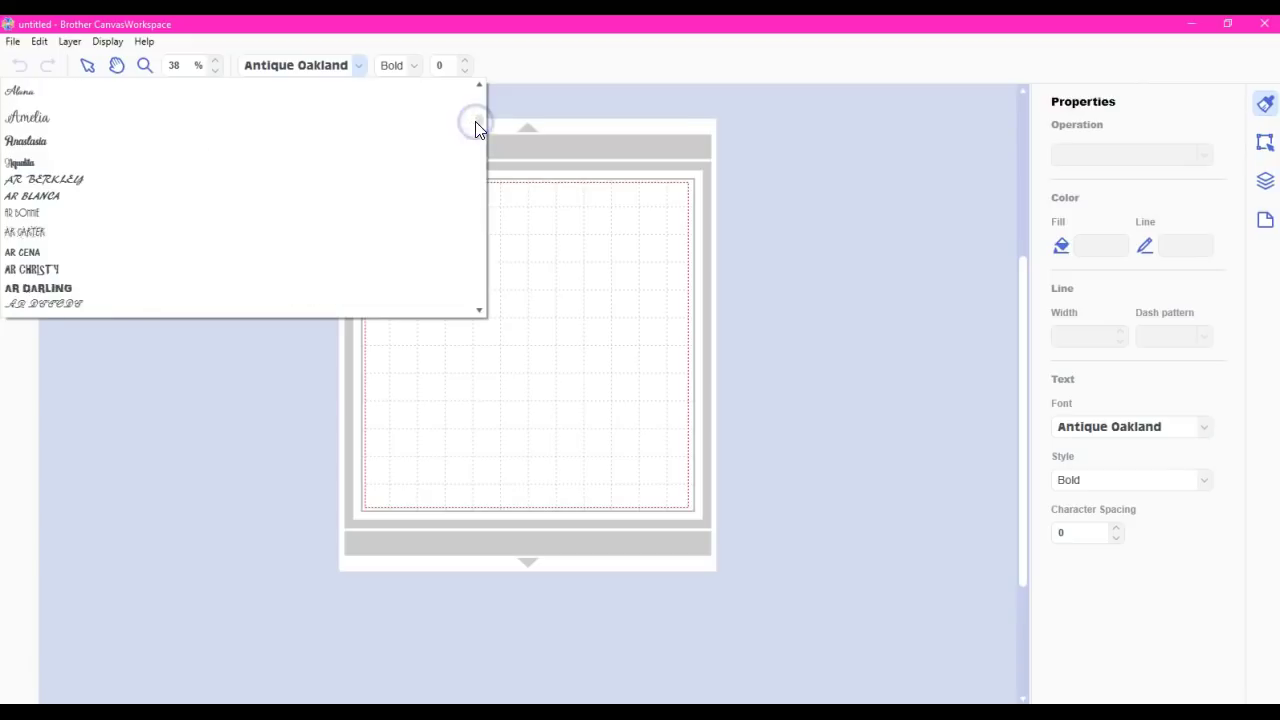
left_click(475, 127)
left_click(478, 127)
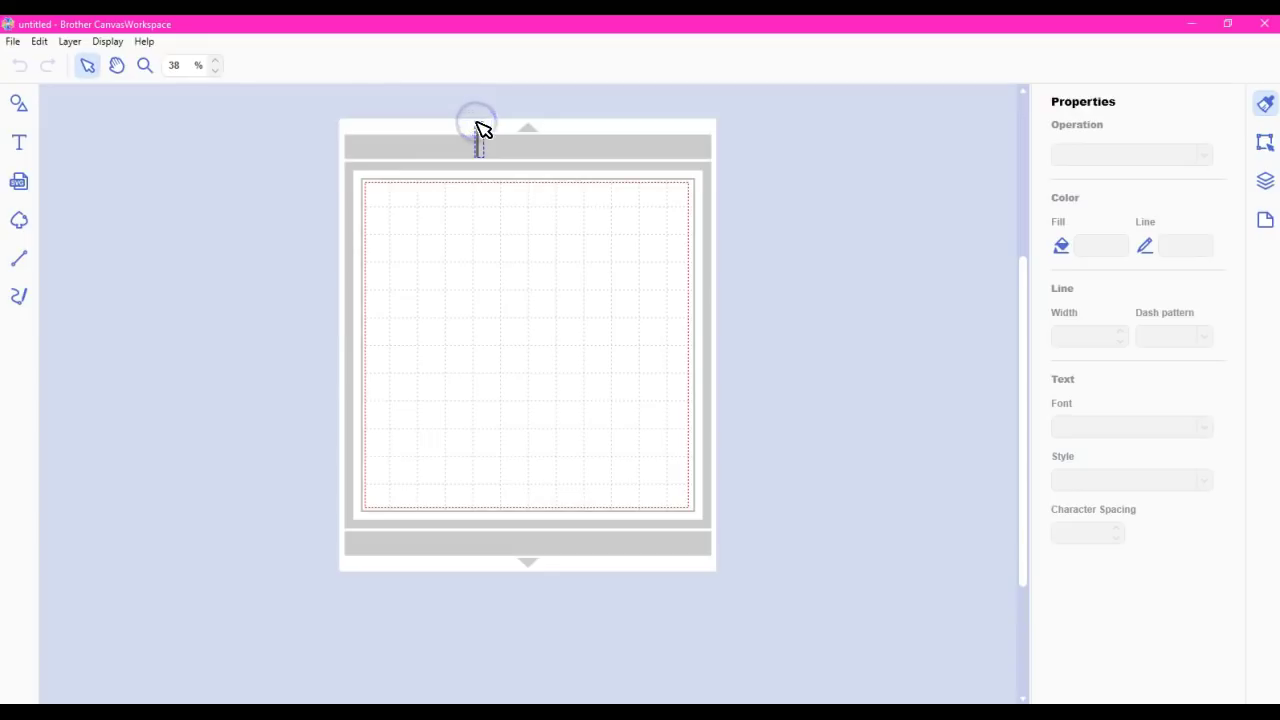
Place 'Hello' in the Anastasia script font on the mat and select it.
left_click(18, 143)
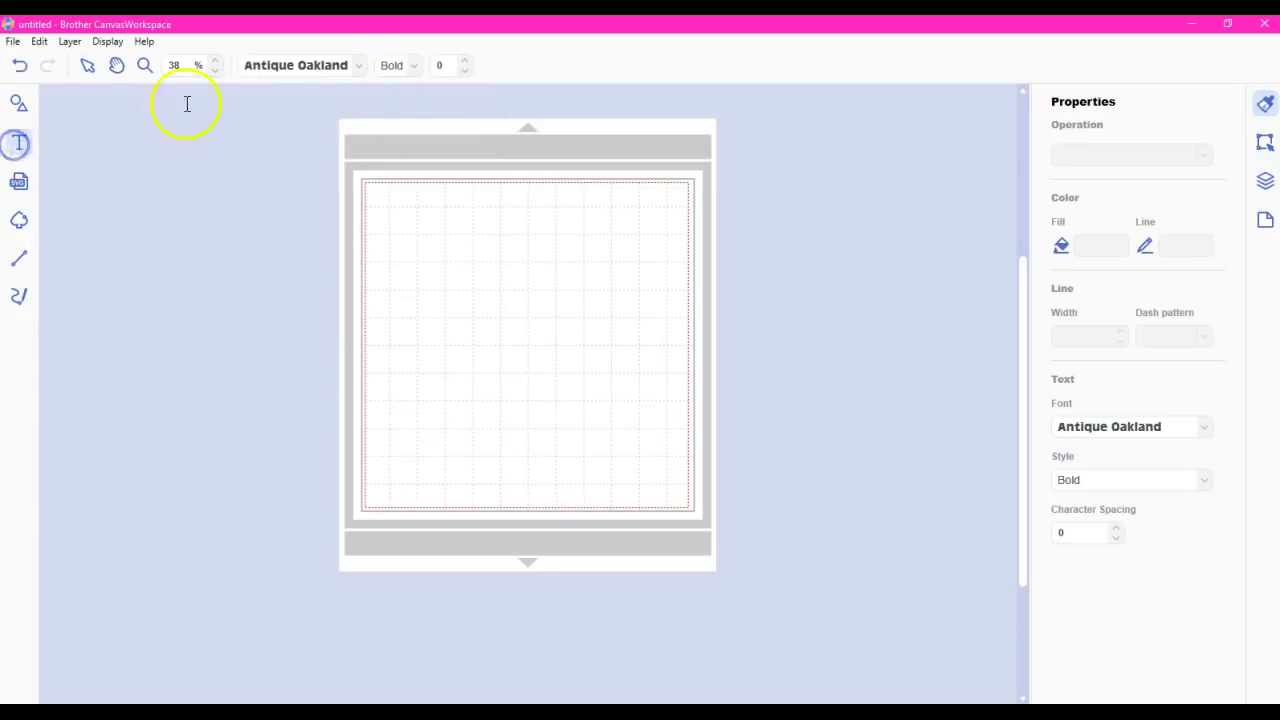
left_click(361, 65)
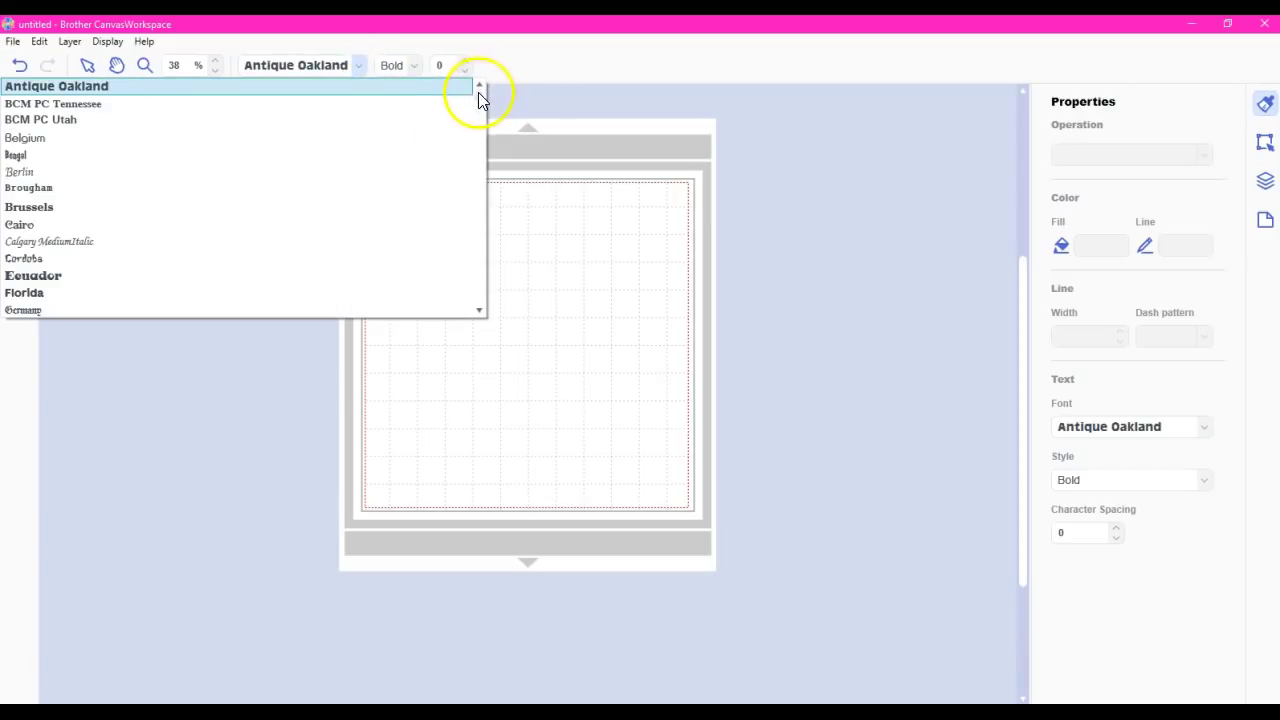
left_click_drag(480, 98, 481, 120)
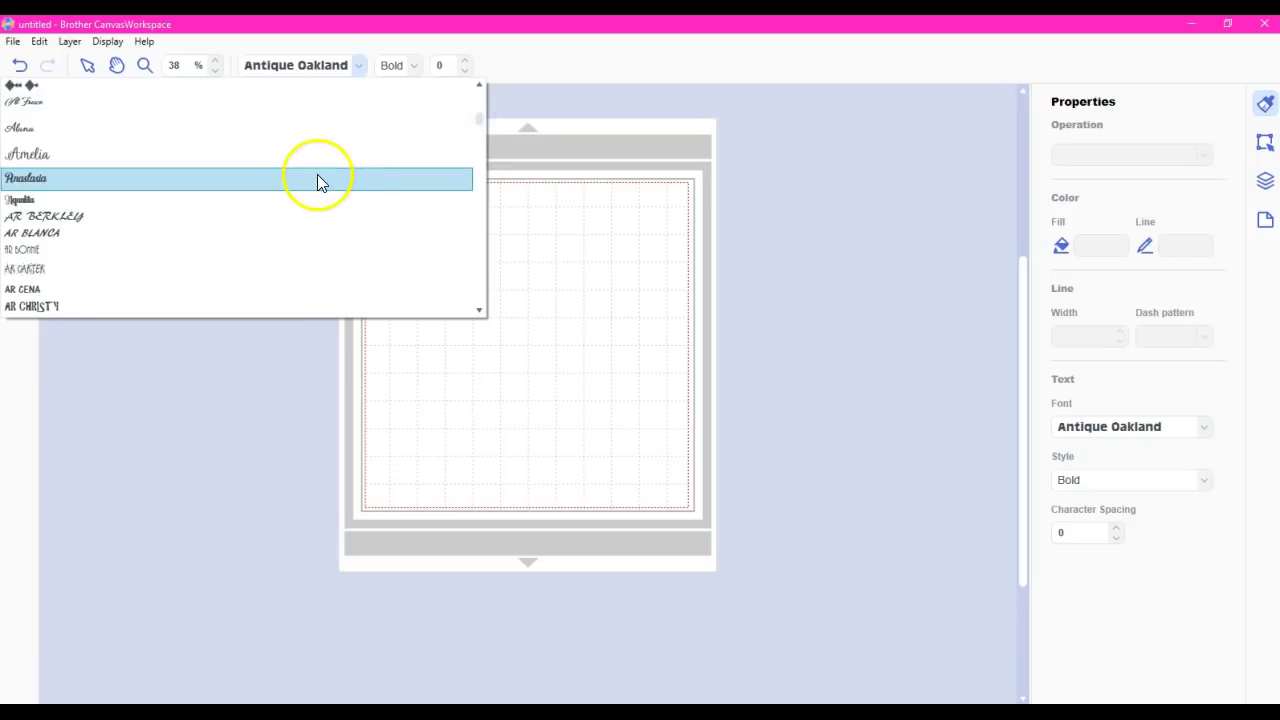
left_click(317, 178)
left_click(431, 259)
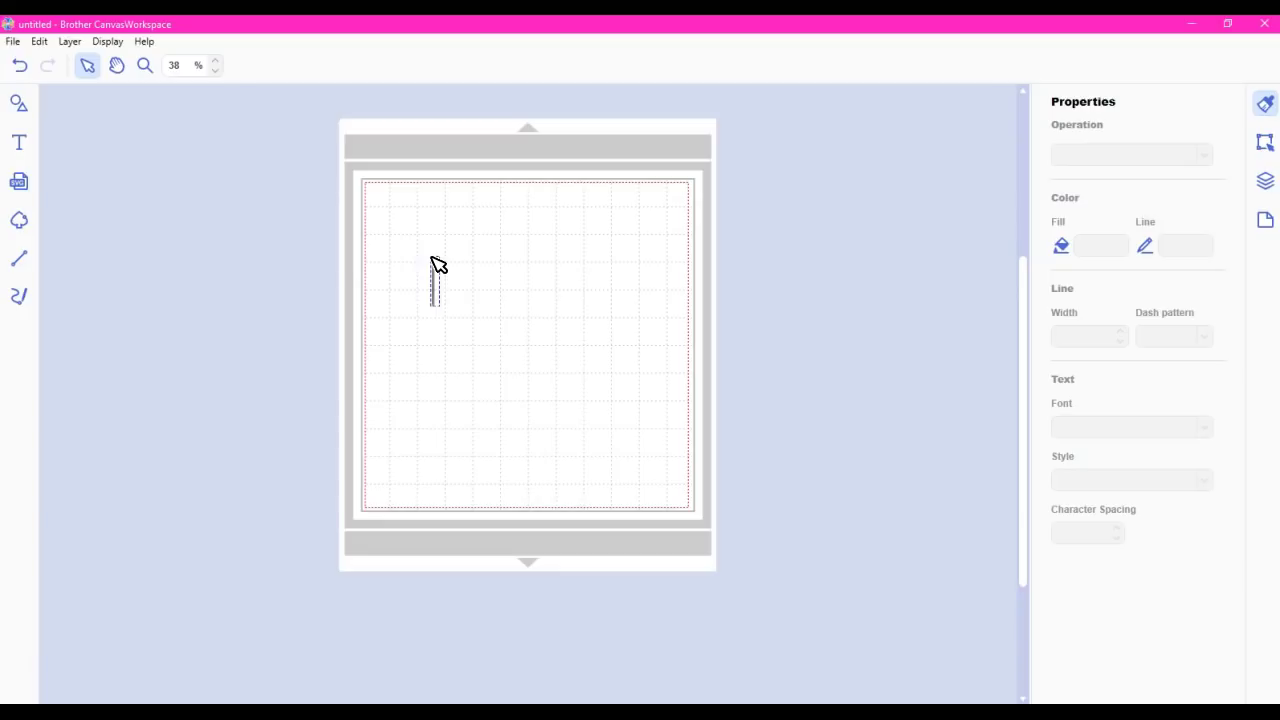
type("Hello")
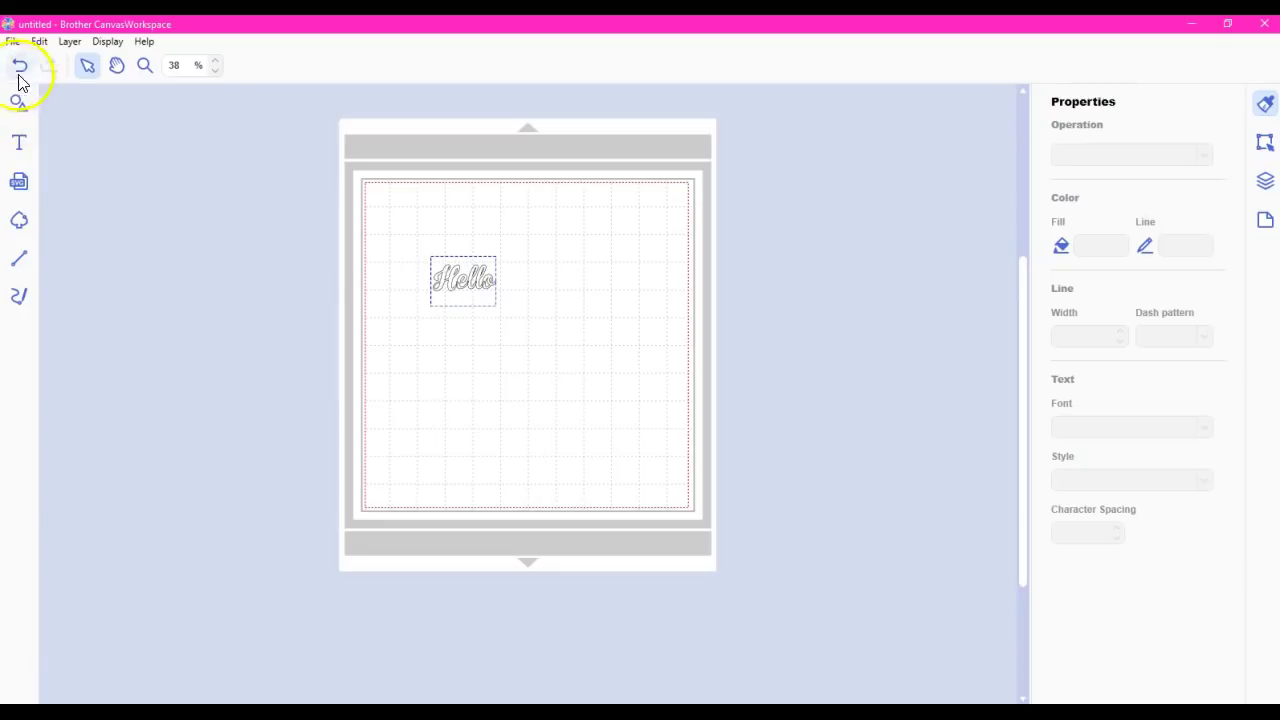
left_click(87, 65)
left_click(445, 268)
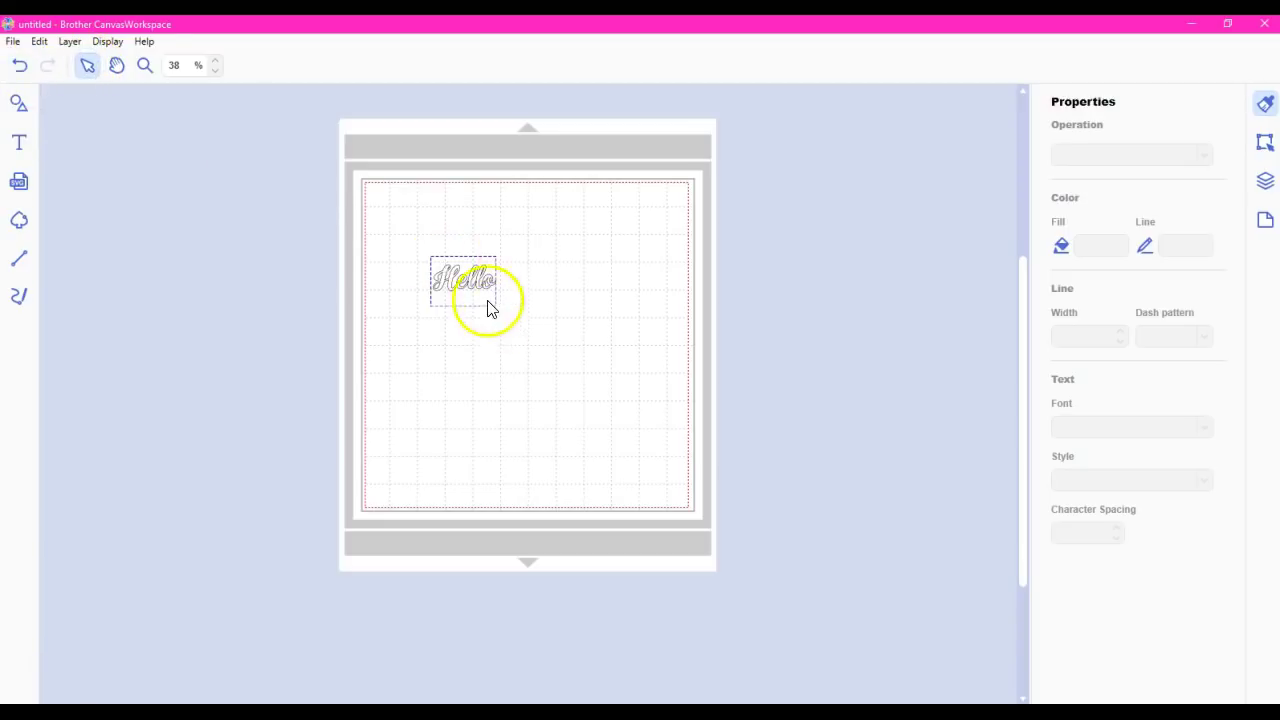
Drag Hello's corner handle outward to enlarge it, then shift it down and right.
left_click(470, 284)
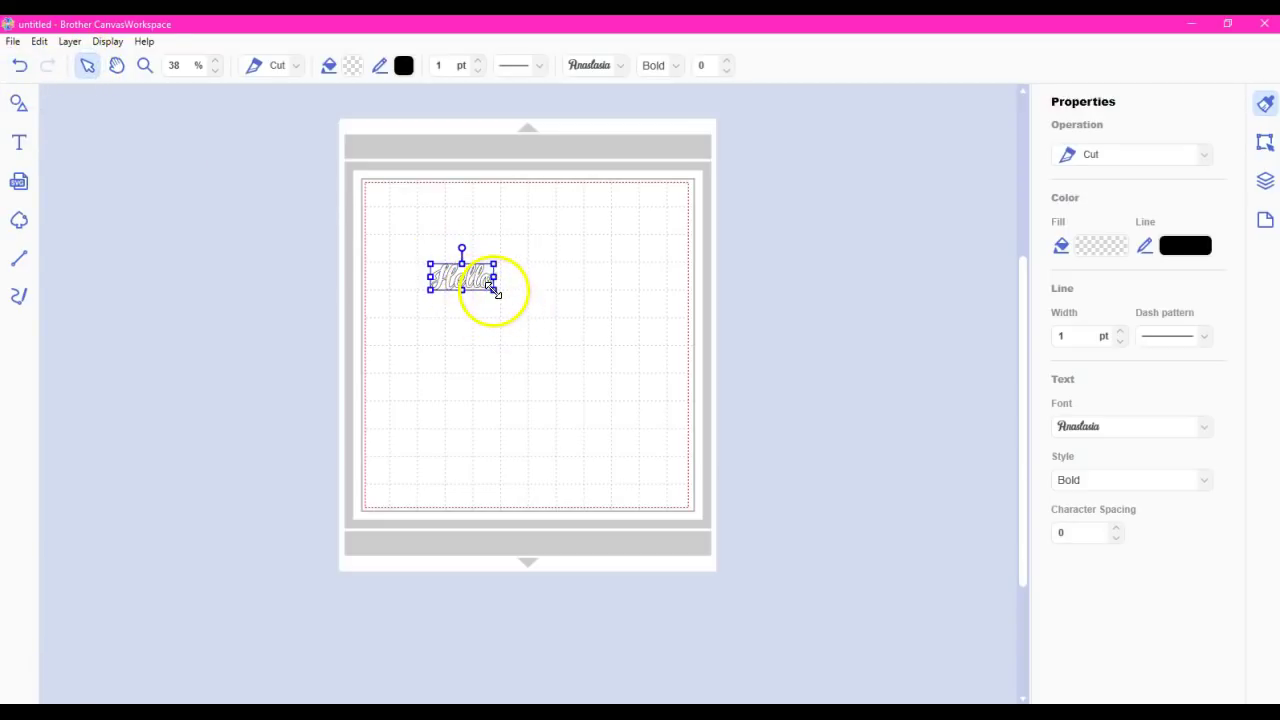
left_click_drag(493, 289, 659, 417)
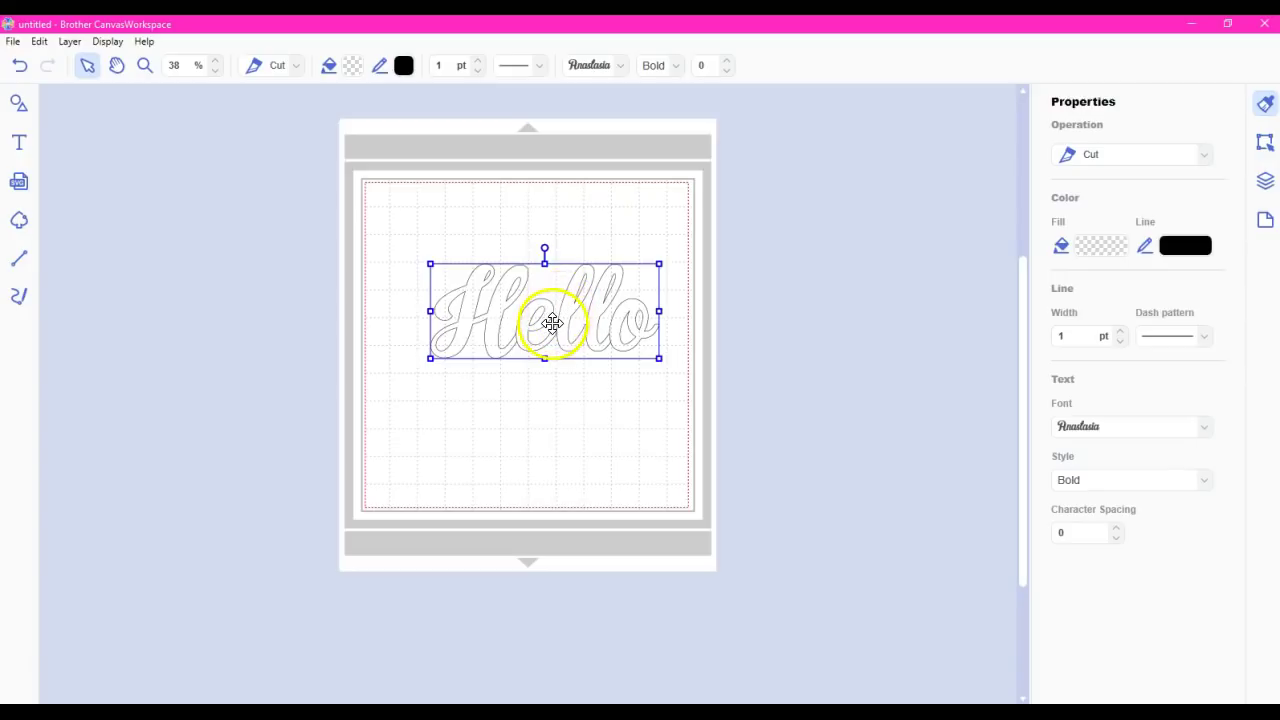
double_click(569, 326)
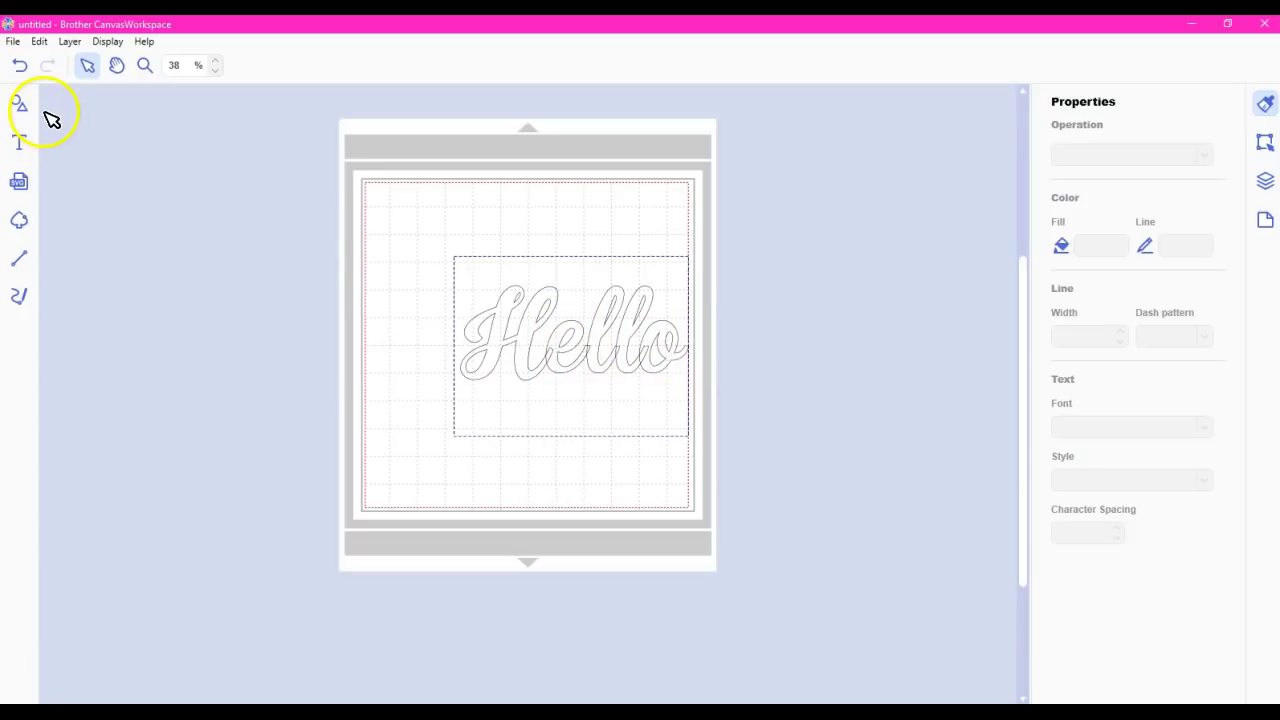
left_click(88, 64)
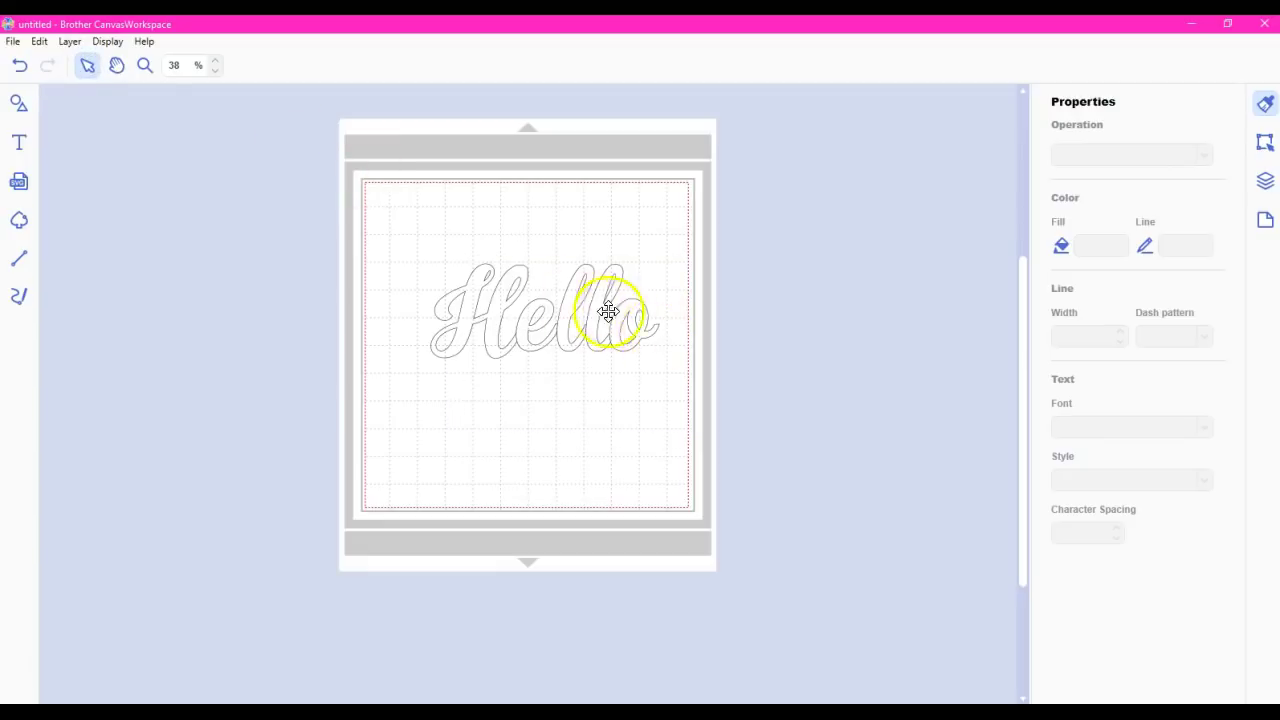
left_click_drag(646, 329, 678, 349)
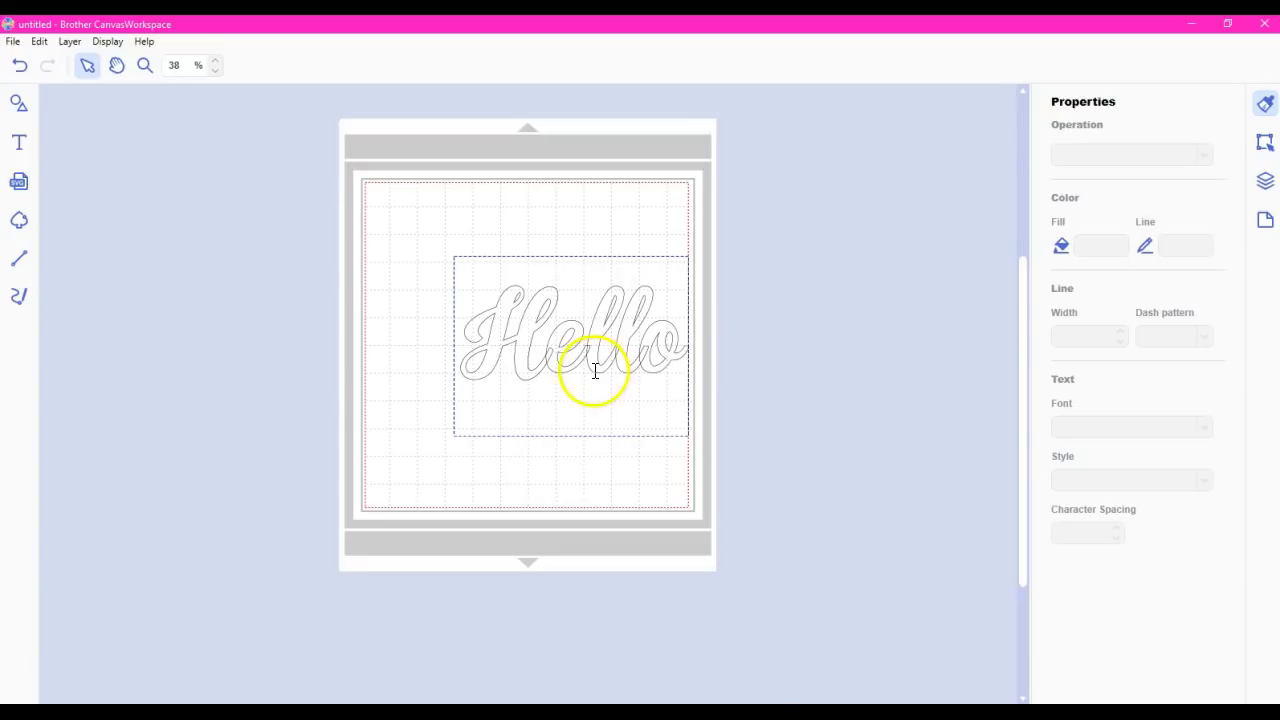
left_click(451, 496)
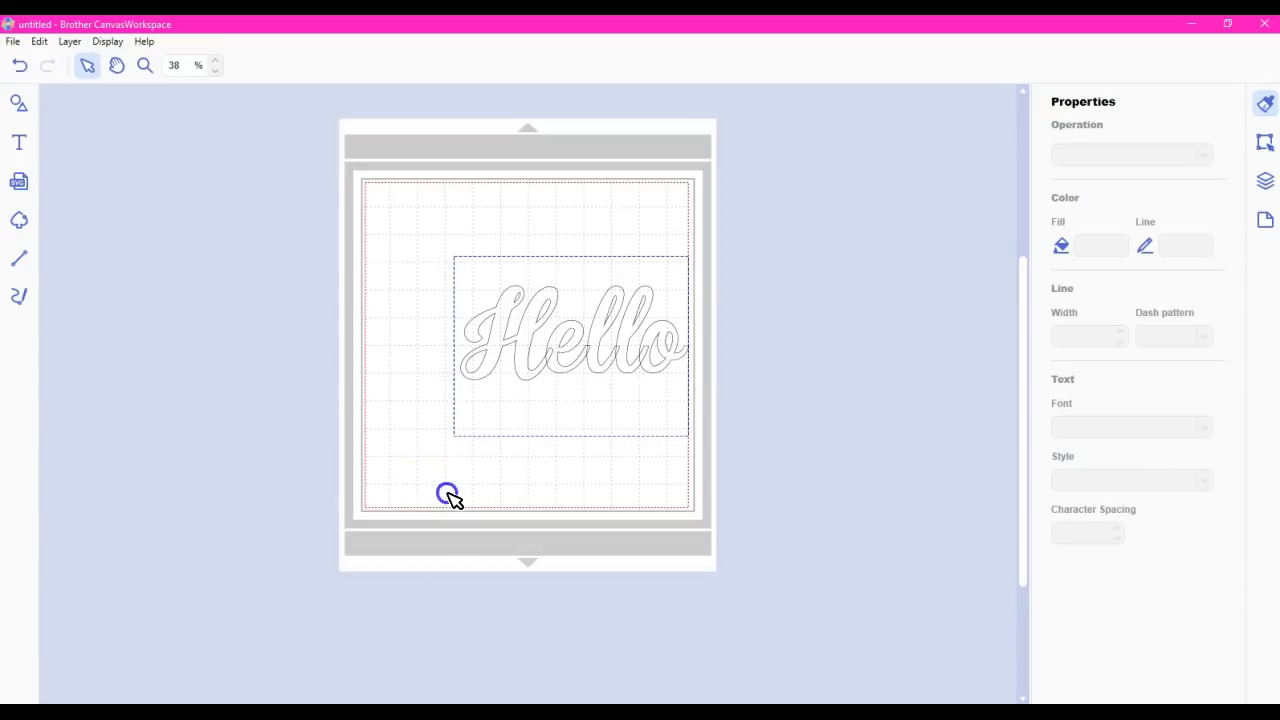
Discard a stray empty text box and stretch Hello further, past the mat's right edge.
left_click(19, 143)
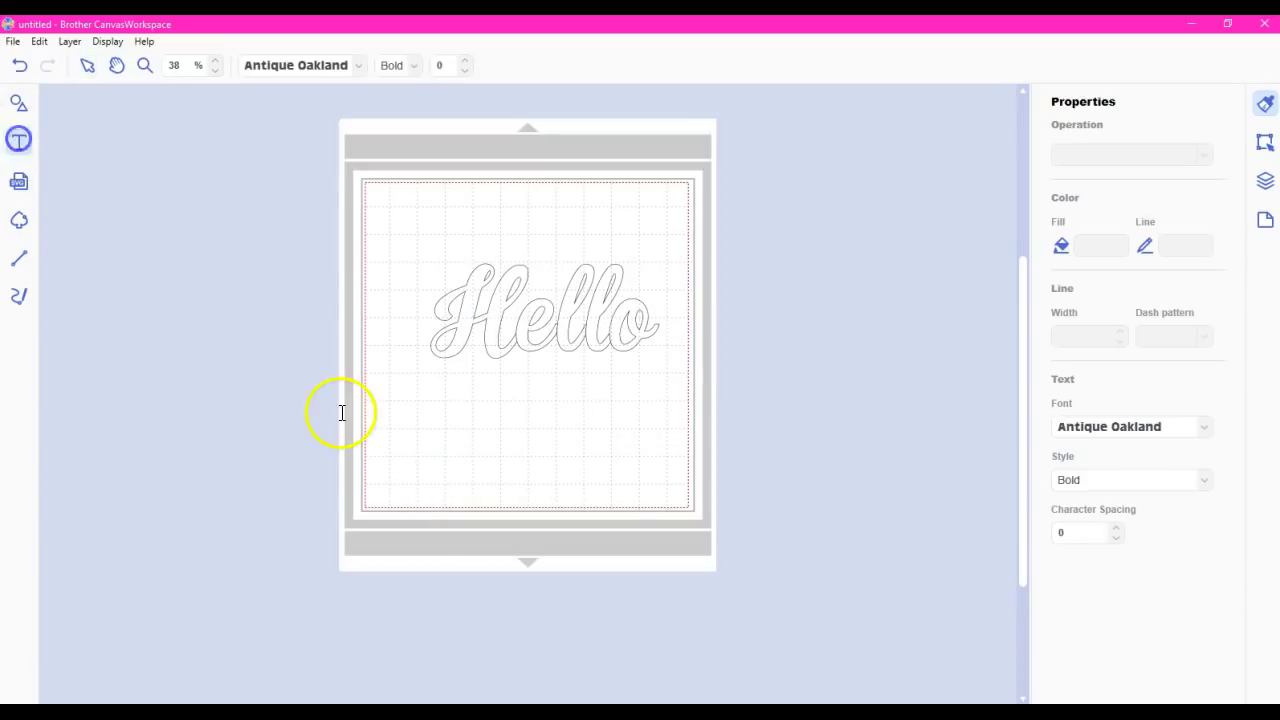
left_click(426, 439)
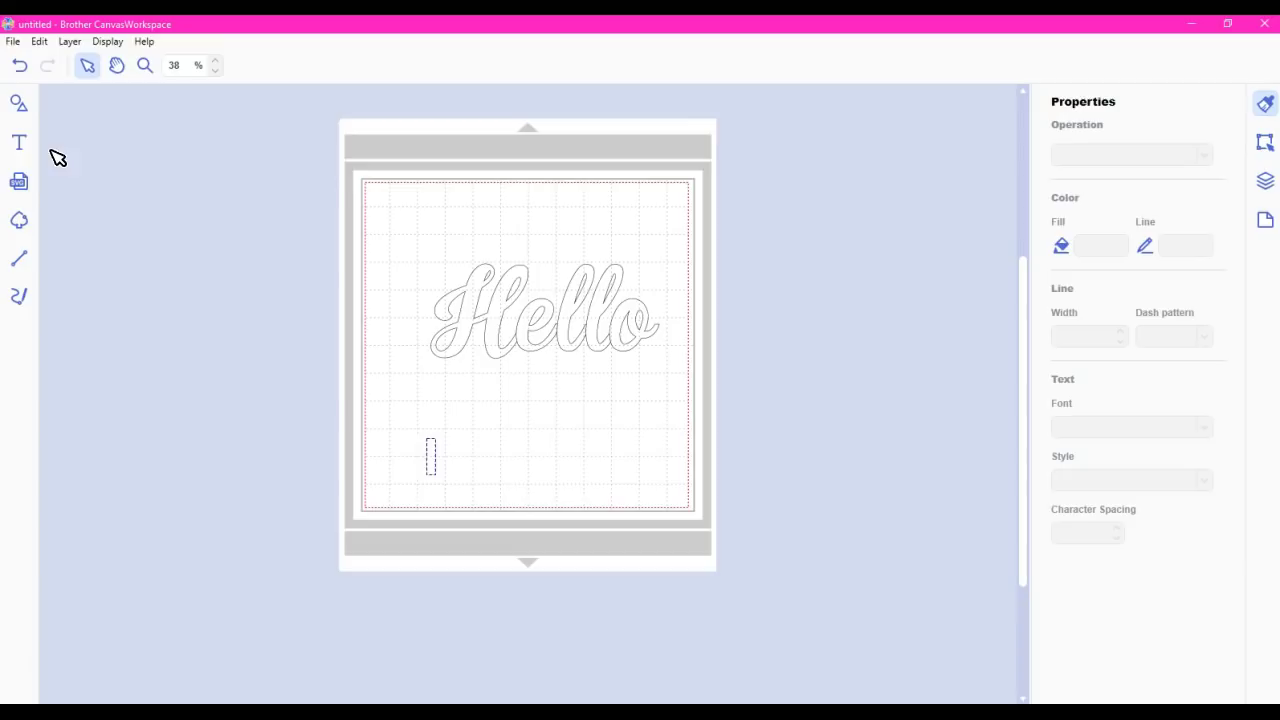
left_click(469, 327)
left_click(463, 316)
left_click_drag(654, 345, 740, 410)
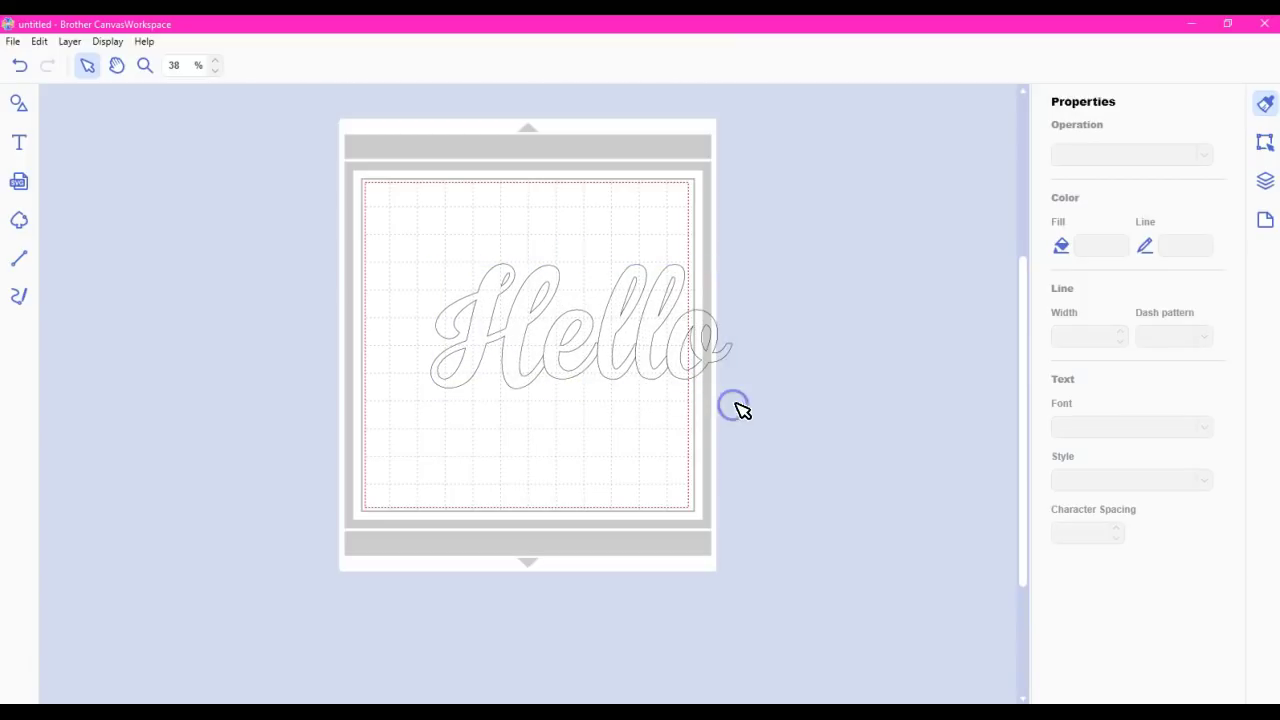
Drag Hello up and left so it sits fully inside the mat's top-left area.
left_click_drag(640, 343, 575, 262)
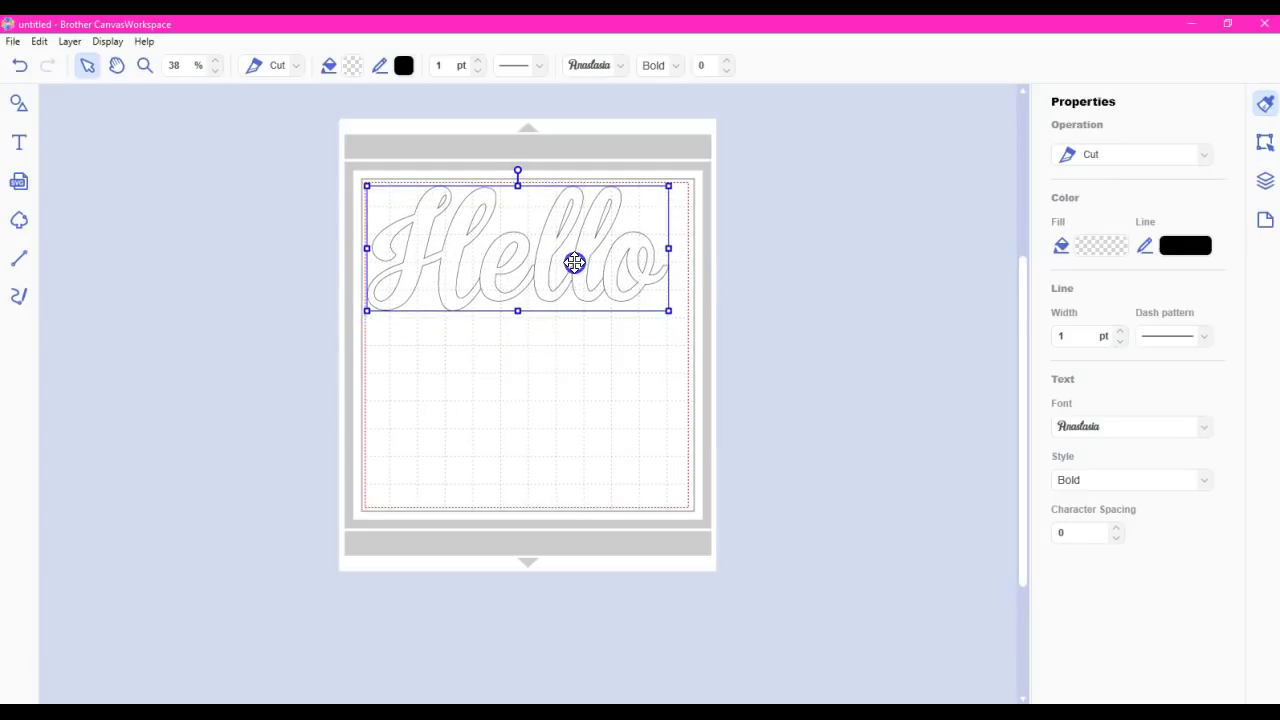
left_click(603, 294)
left_click(623, 257)
left_click(537, 263)
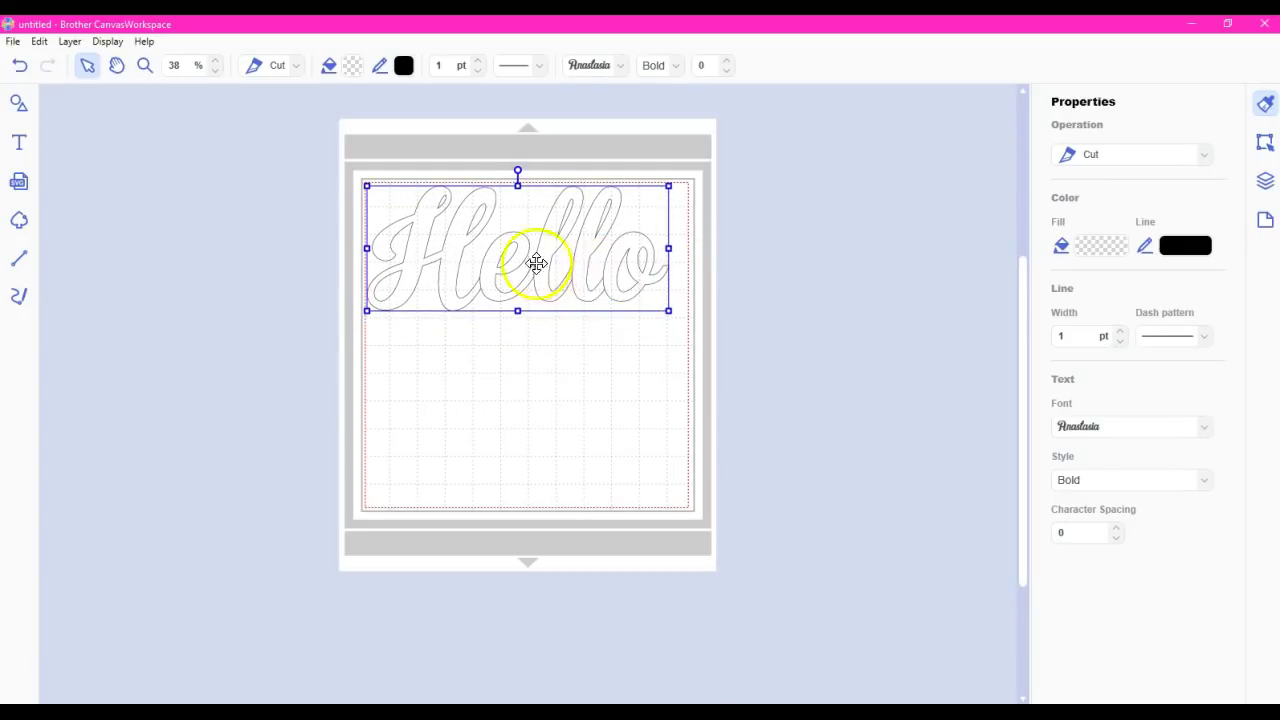
double_click(438, 259)
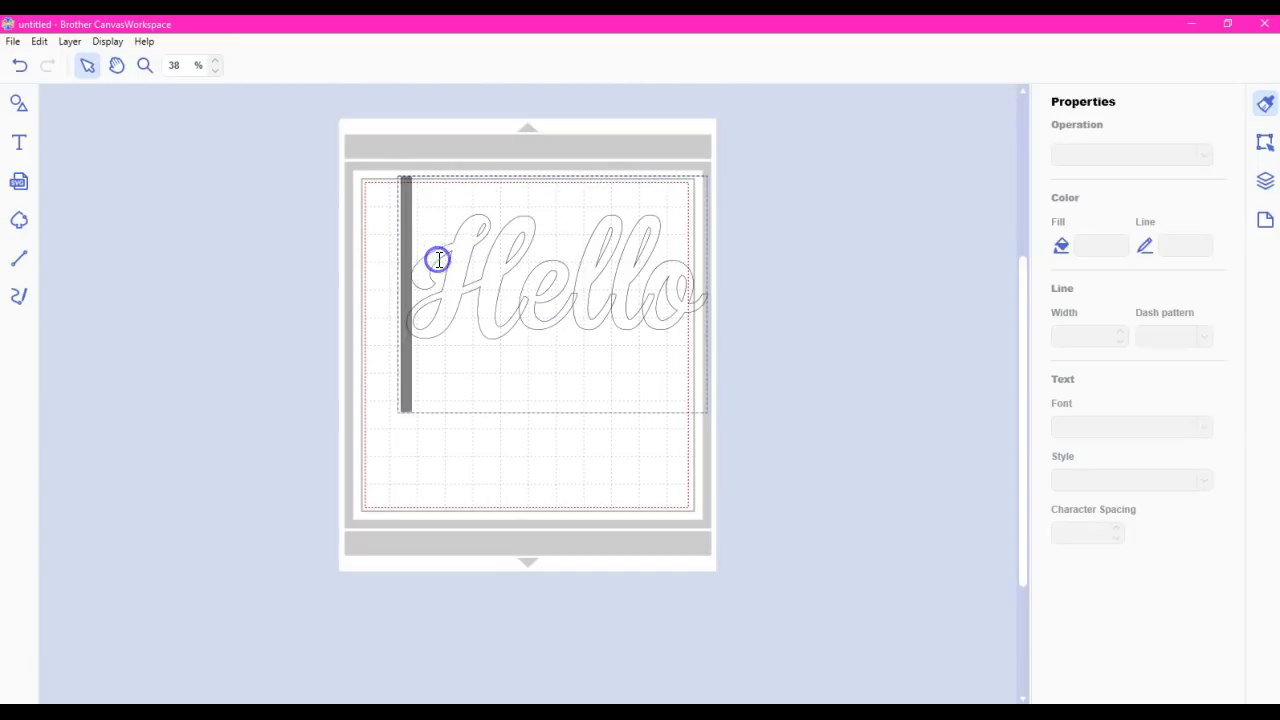
left_click(88, 65)
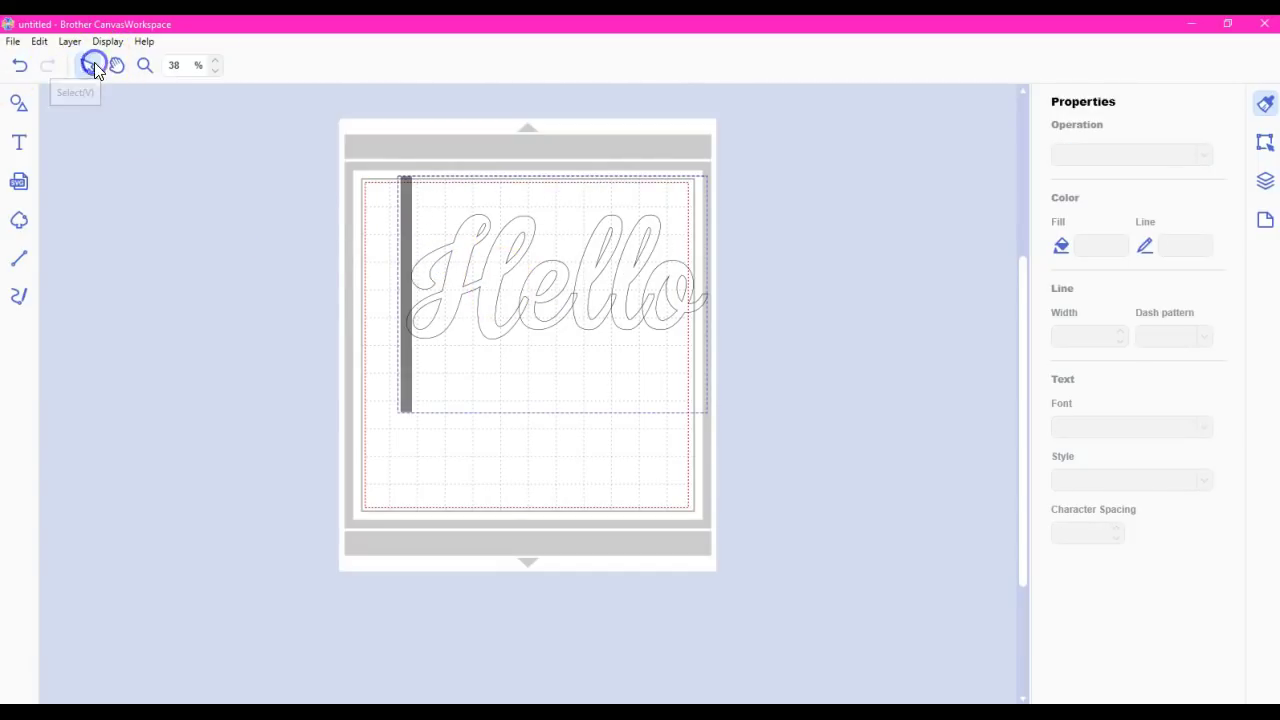
left_click(447, 266)
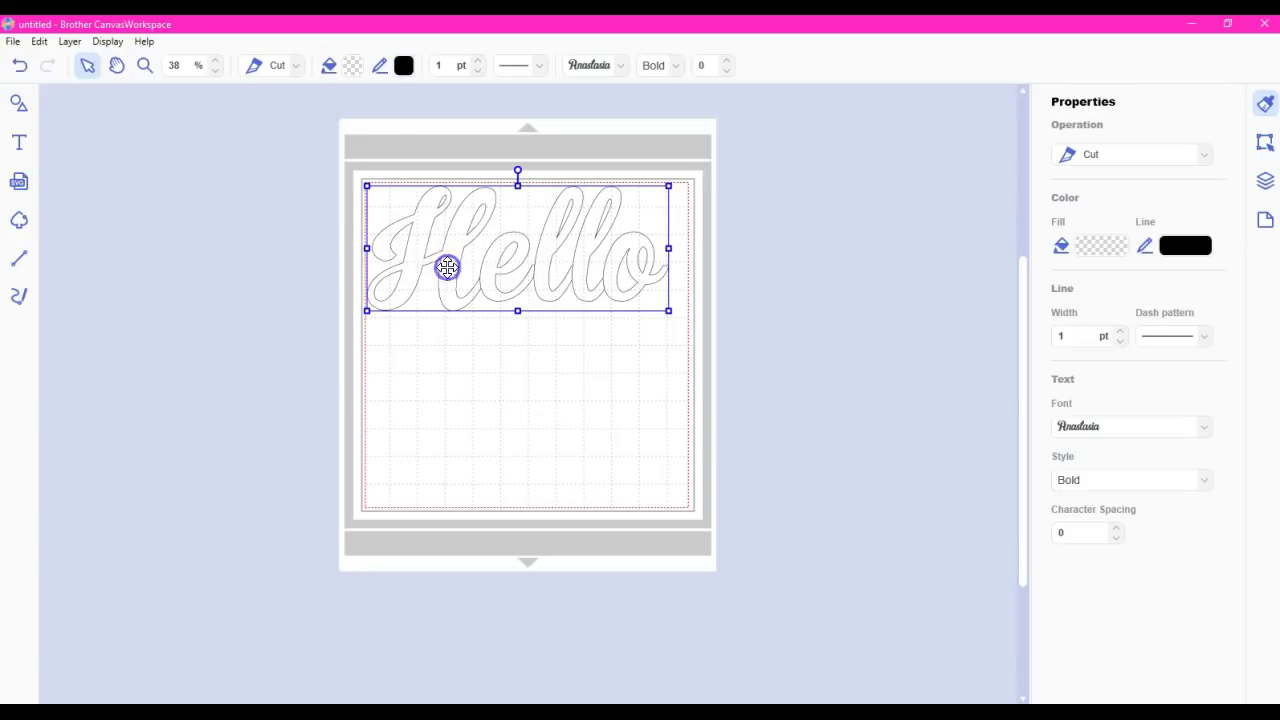
Browse the Edit command list, then reselect the Hello text.
left_click(38, 44)
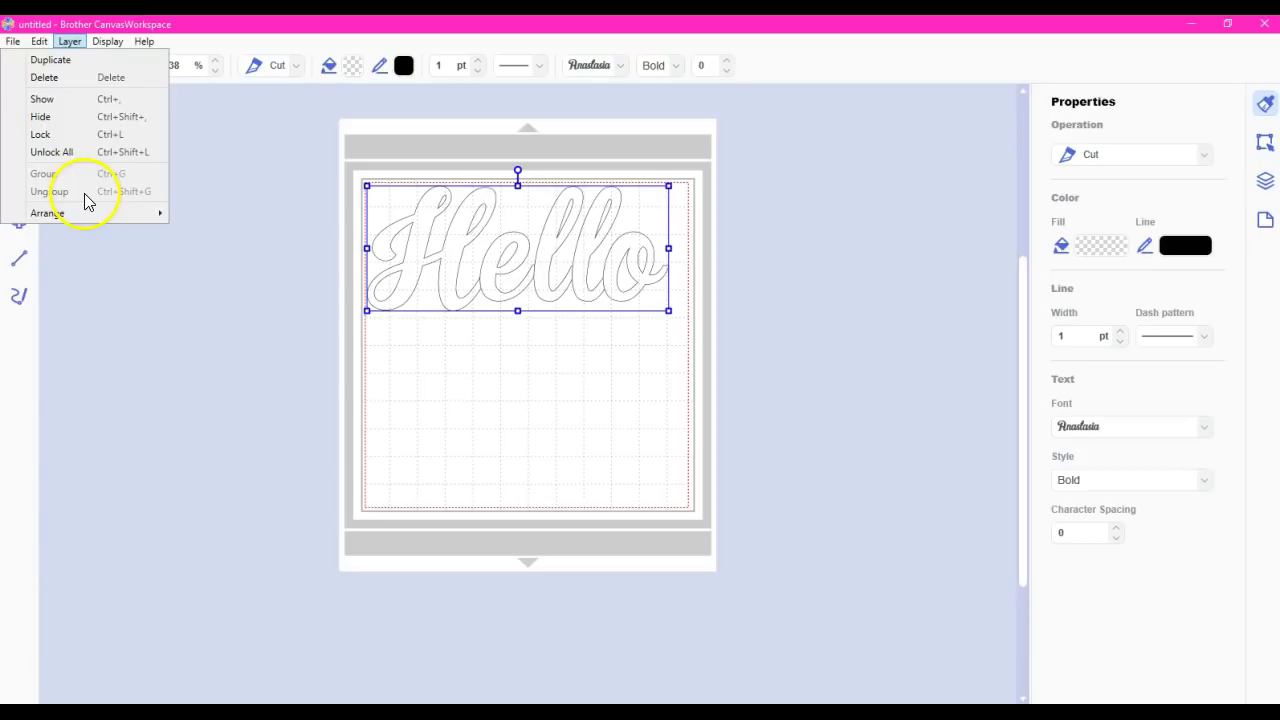
left_click(451, 260)
double_click(452, 260)
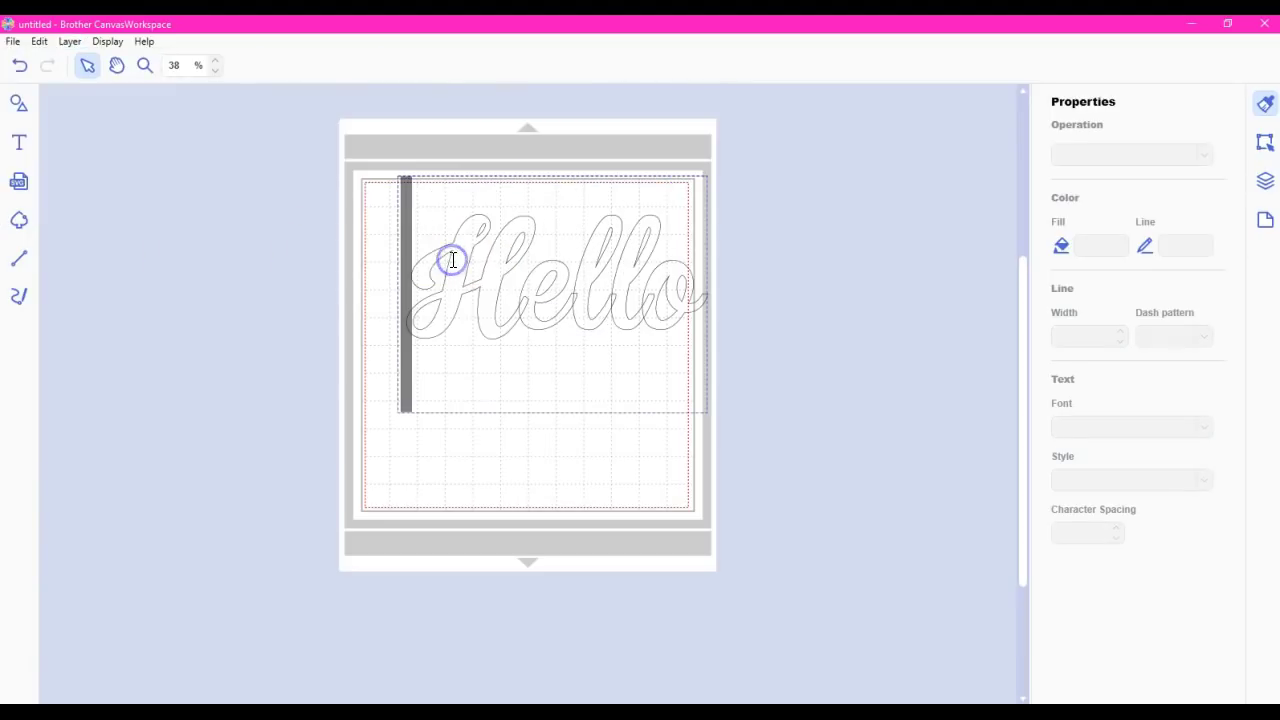
left_click(89, 71)
left_click(443, 263)
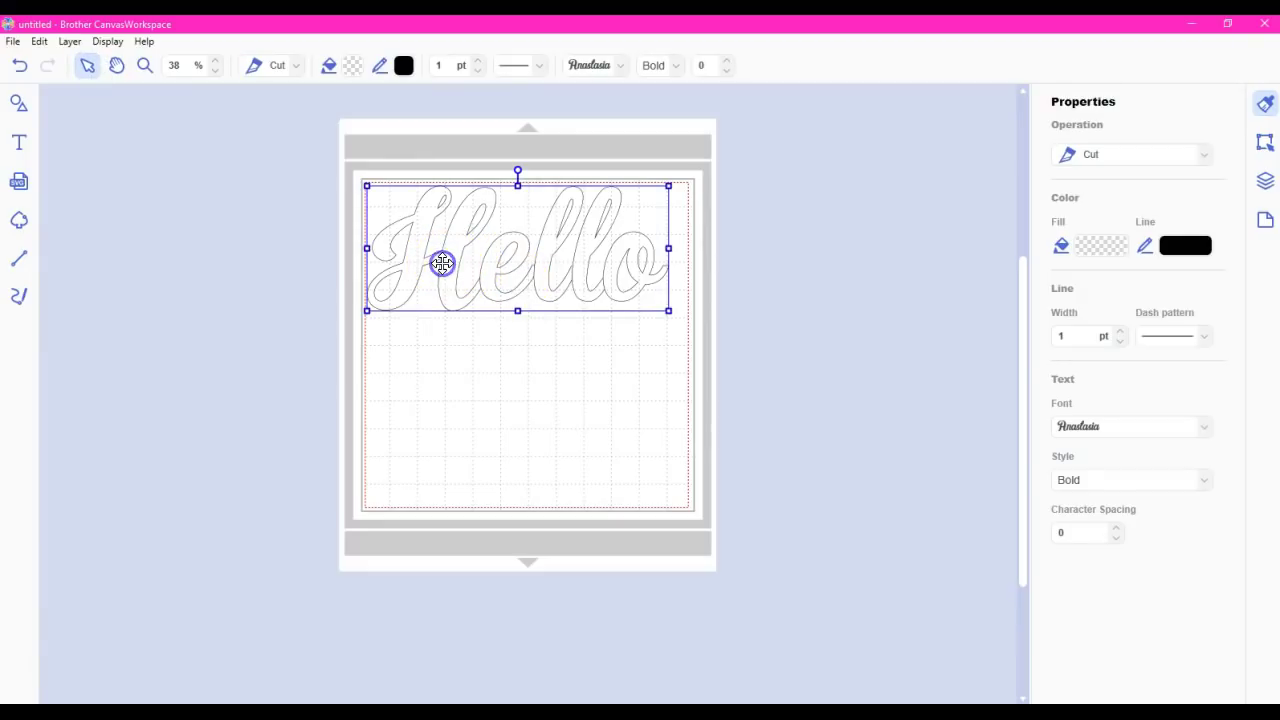
Divide Hello with Process Overlap, pull the H aside, then undo both changes.
left_click(40, 45)
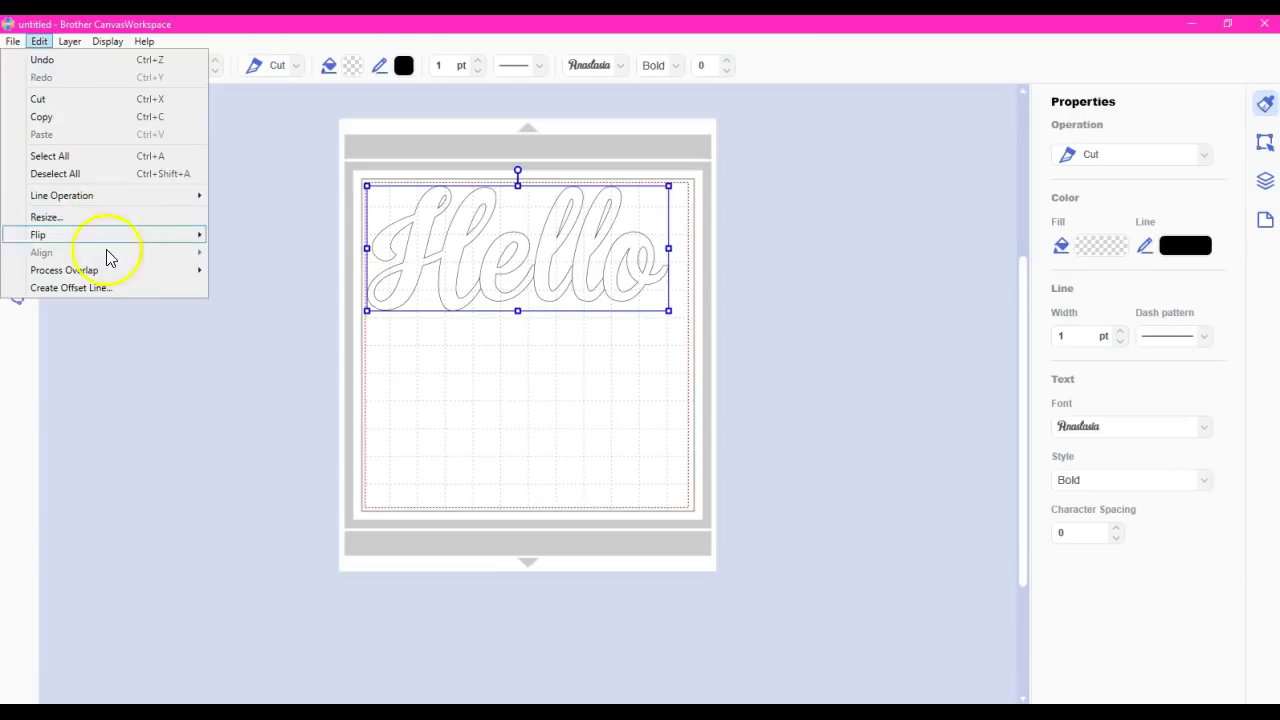
mouse_move(118, 270)
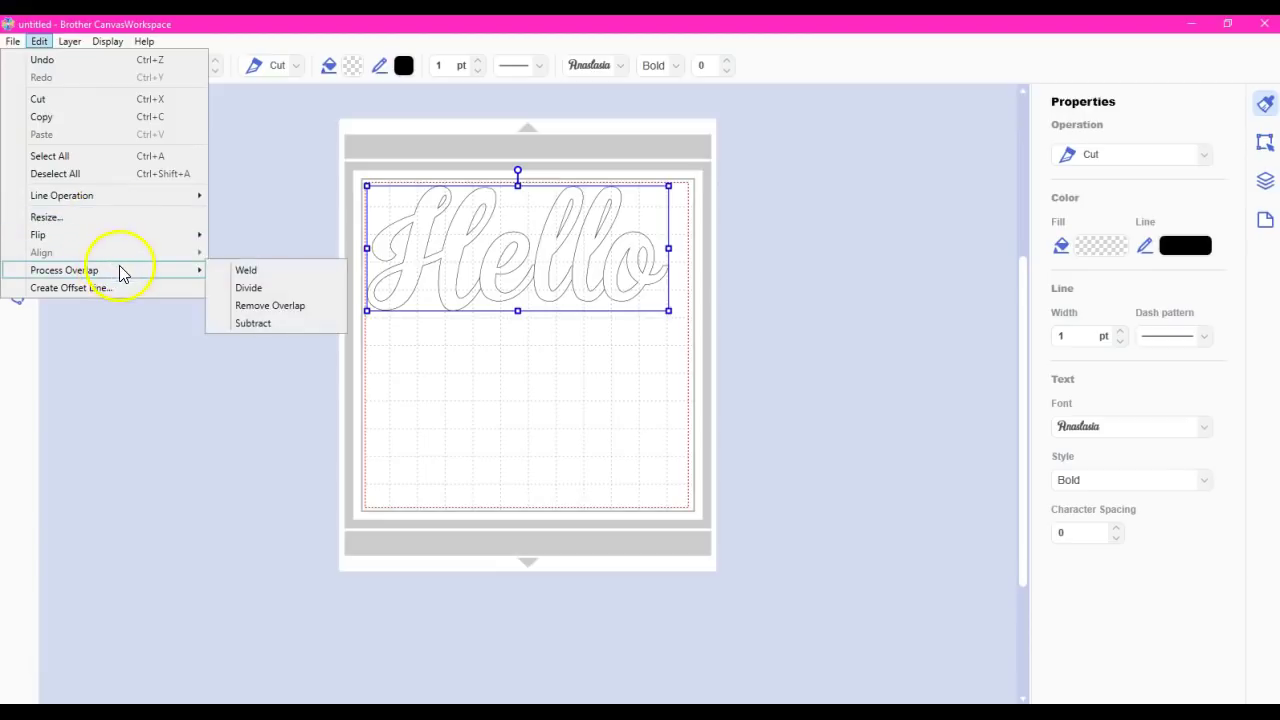
left_click(249, 288)
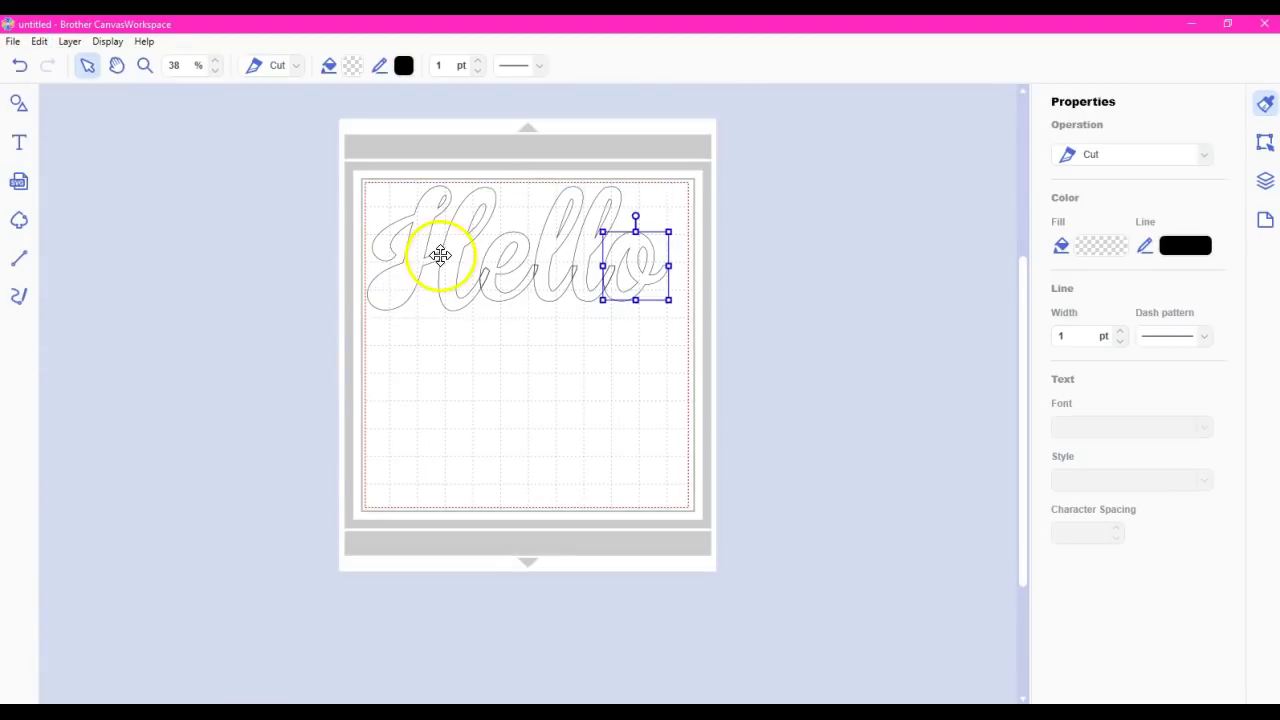
left_click_drag(440, 272, 410, 290)
left_click(396, 196)
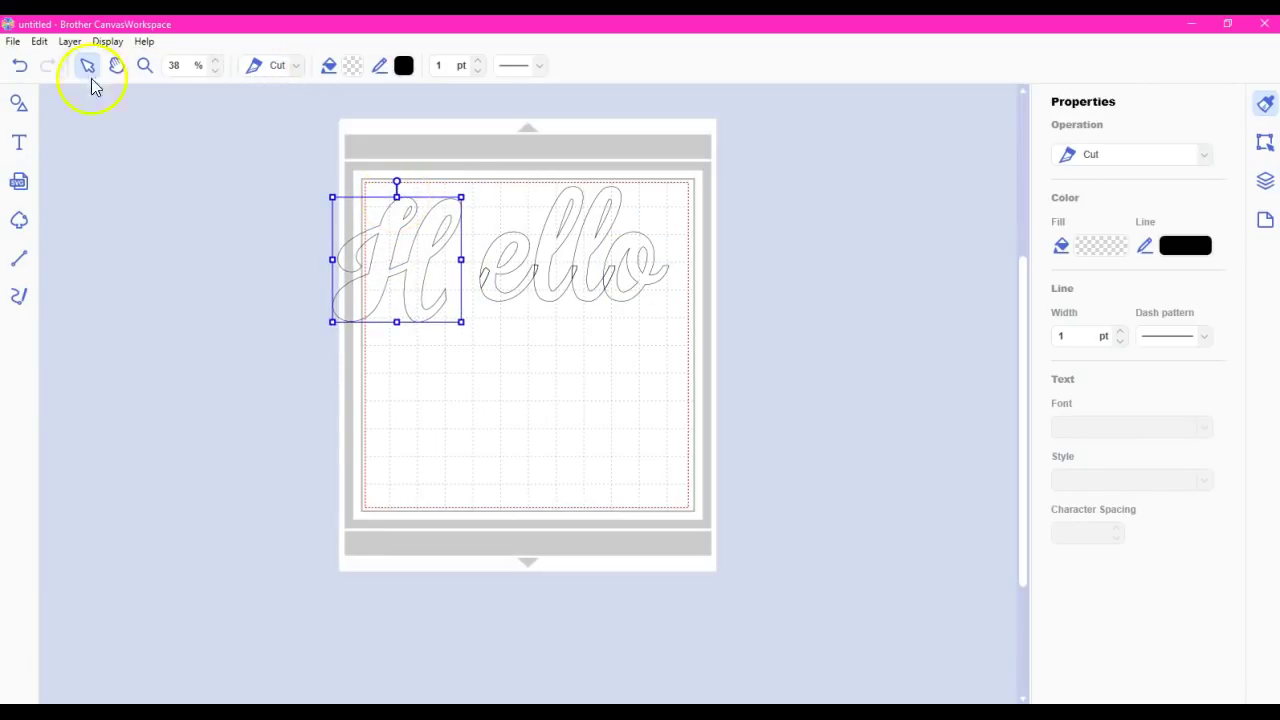
left_click(25, 68)
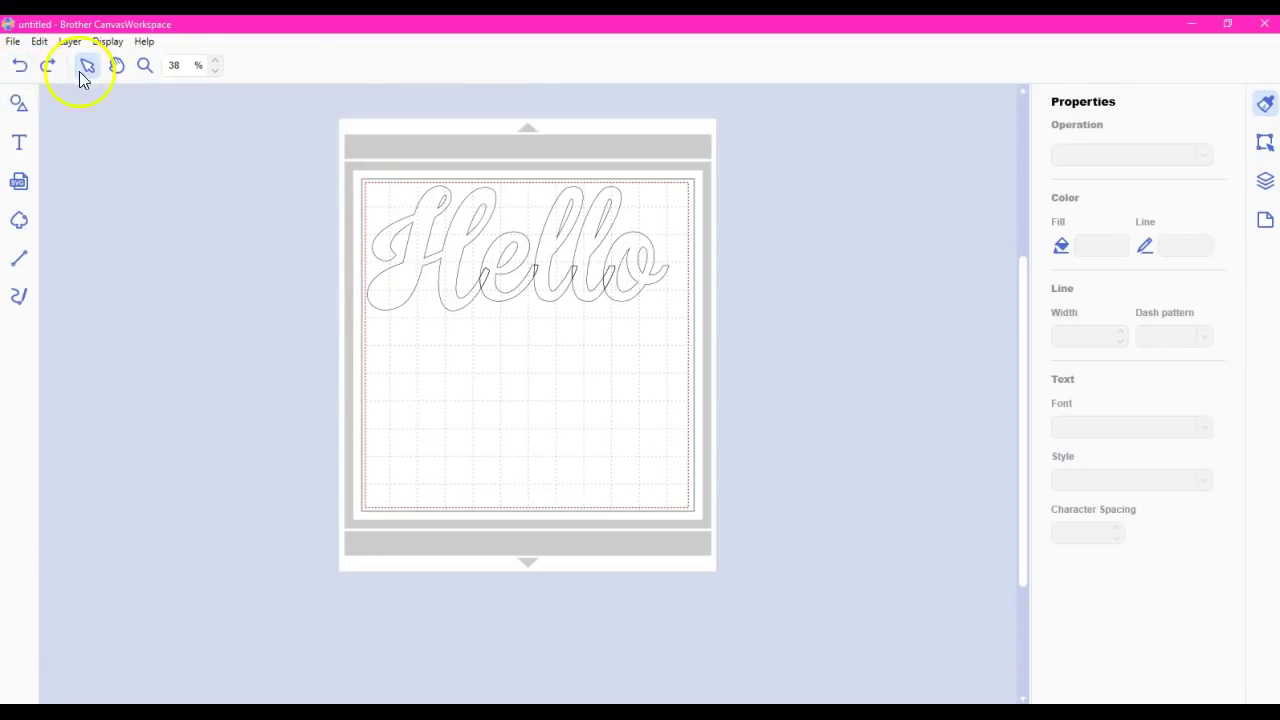
left_click(20, 67)
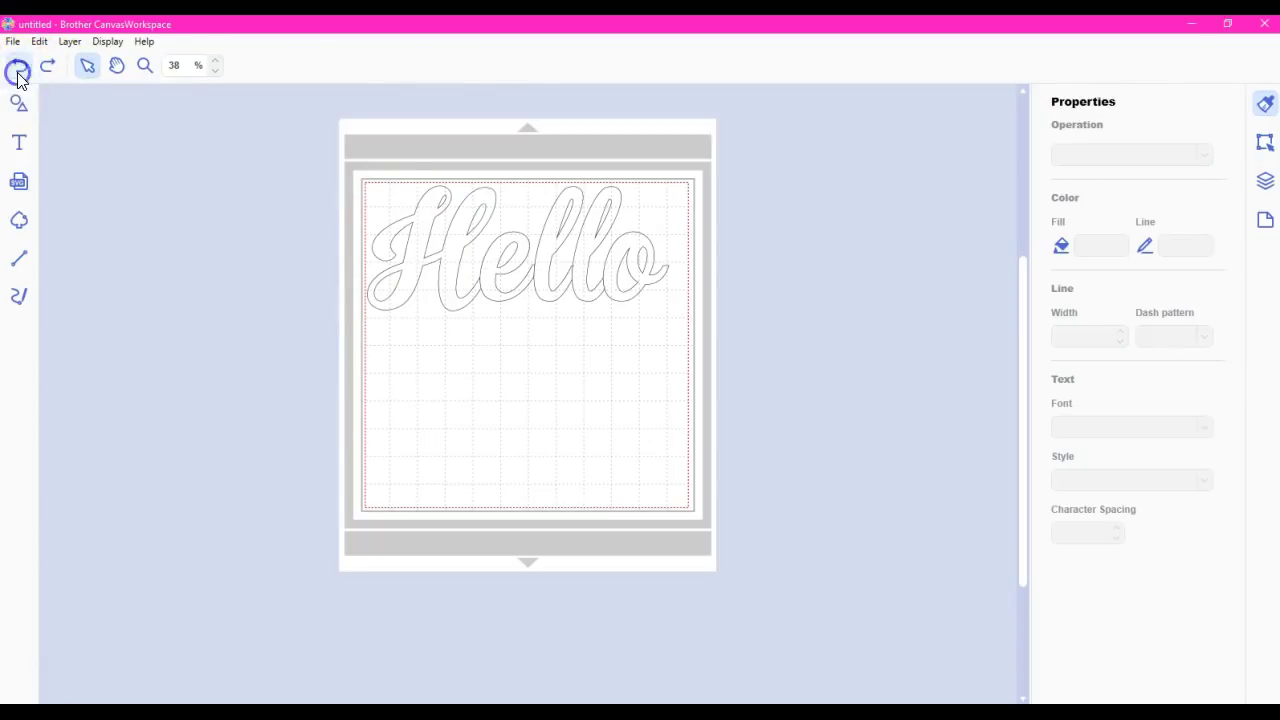
Select Hello and raise its Character Spacing to 7.
left_click(386, 254)
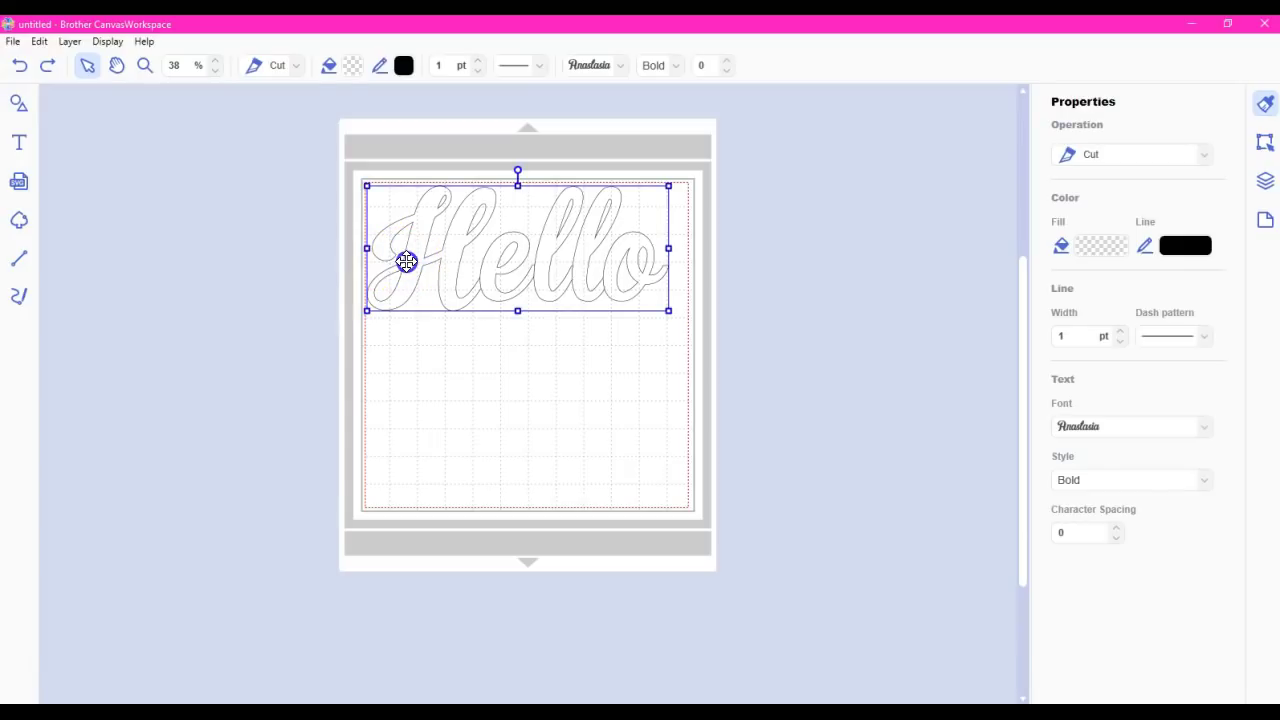
left_click(210, 197)
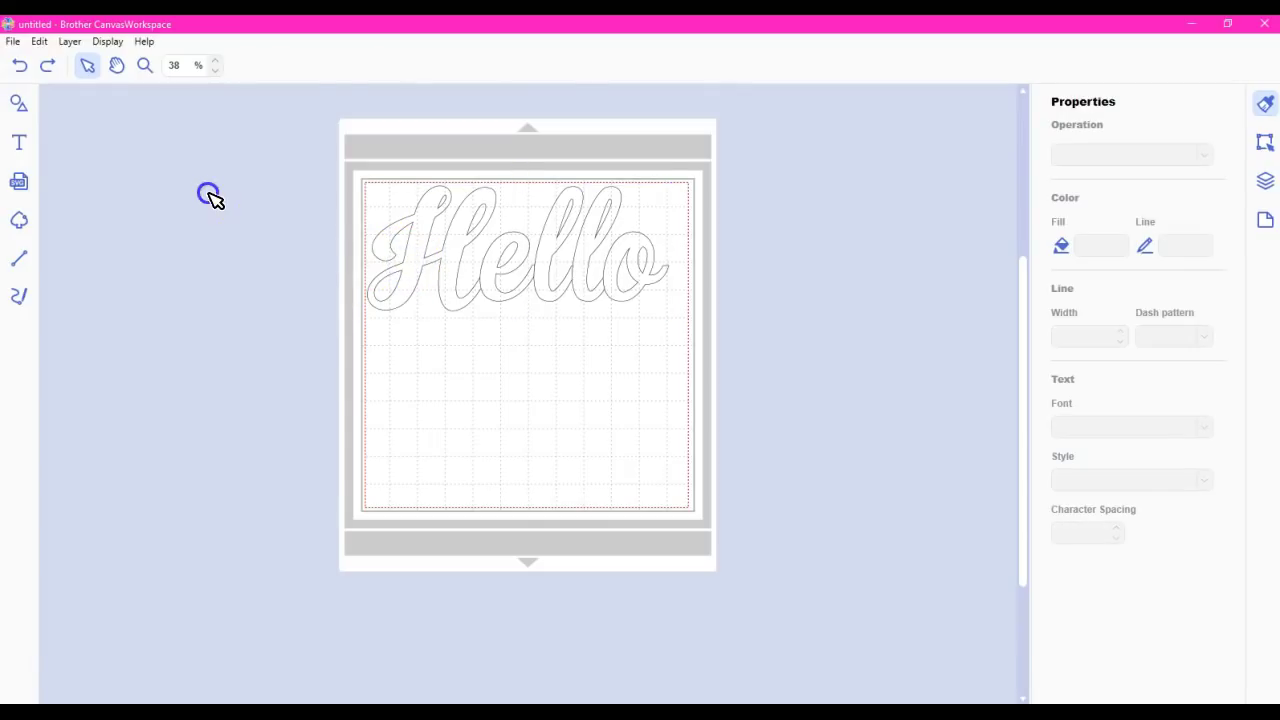
left_click(402, 266)
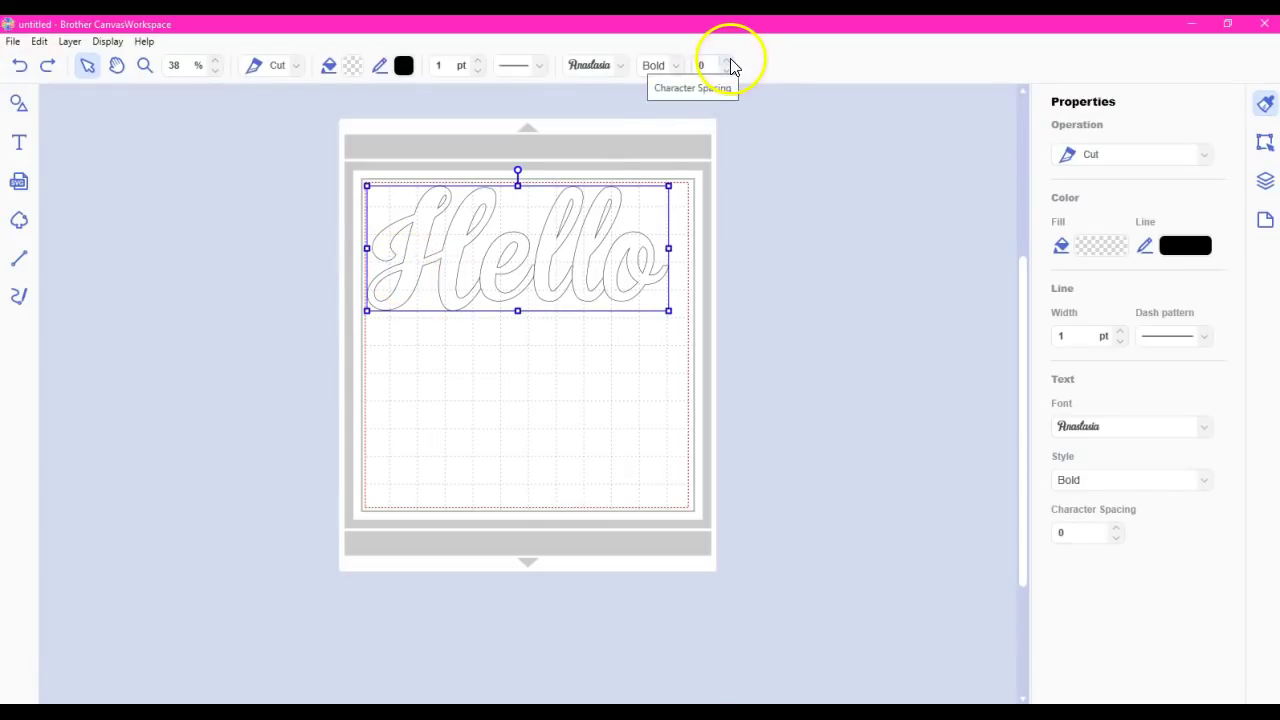
left_click(729, 61)
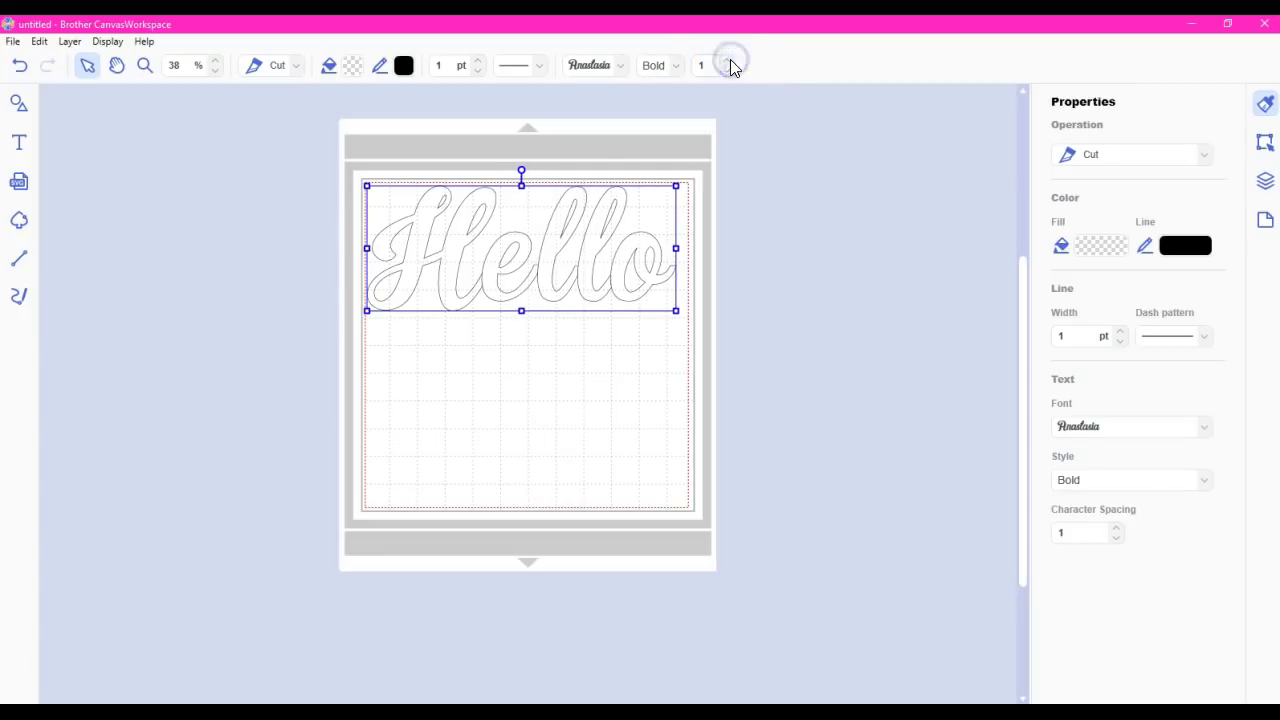
left_click(729, 61)
left_click(729, 61)
left_click(729, 61)
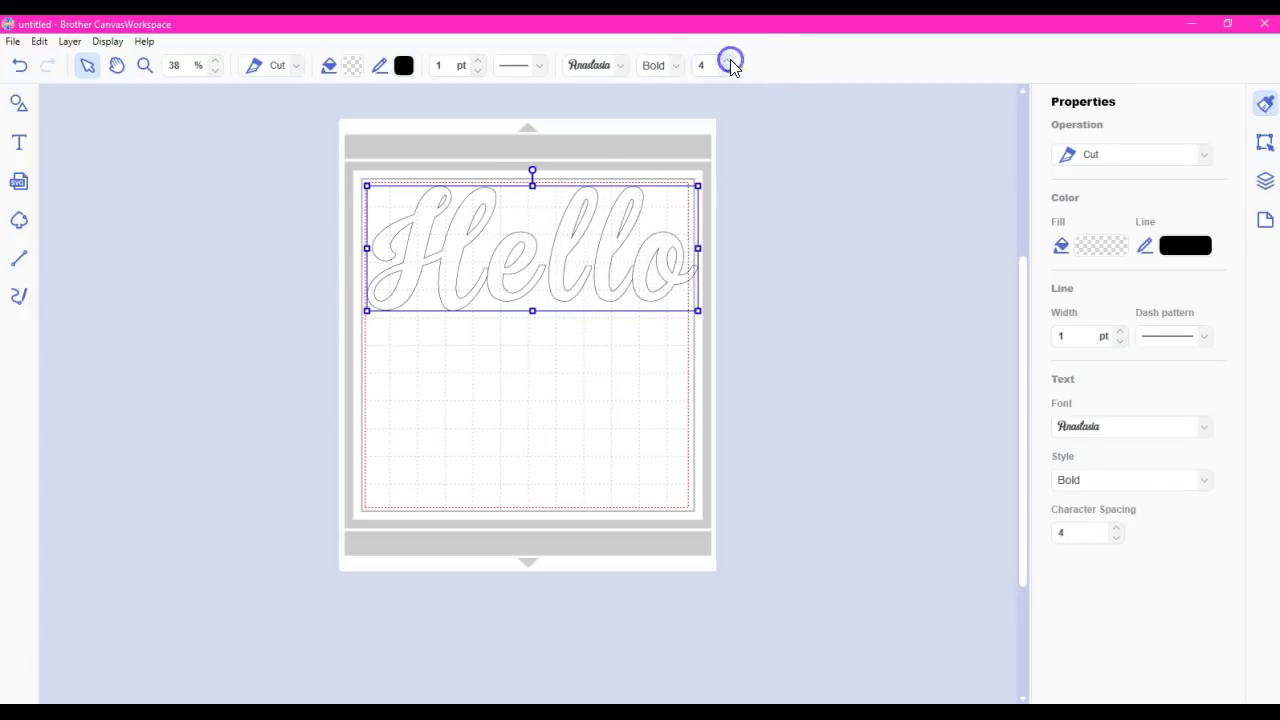
left_click(729, 61)
left_click(729, 61)
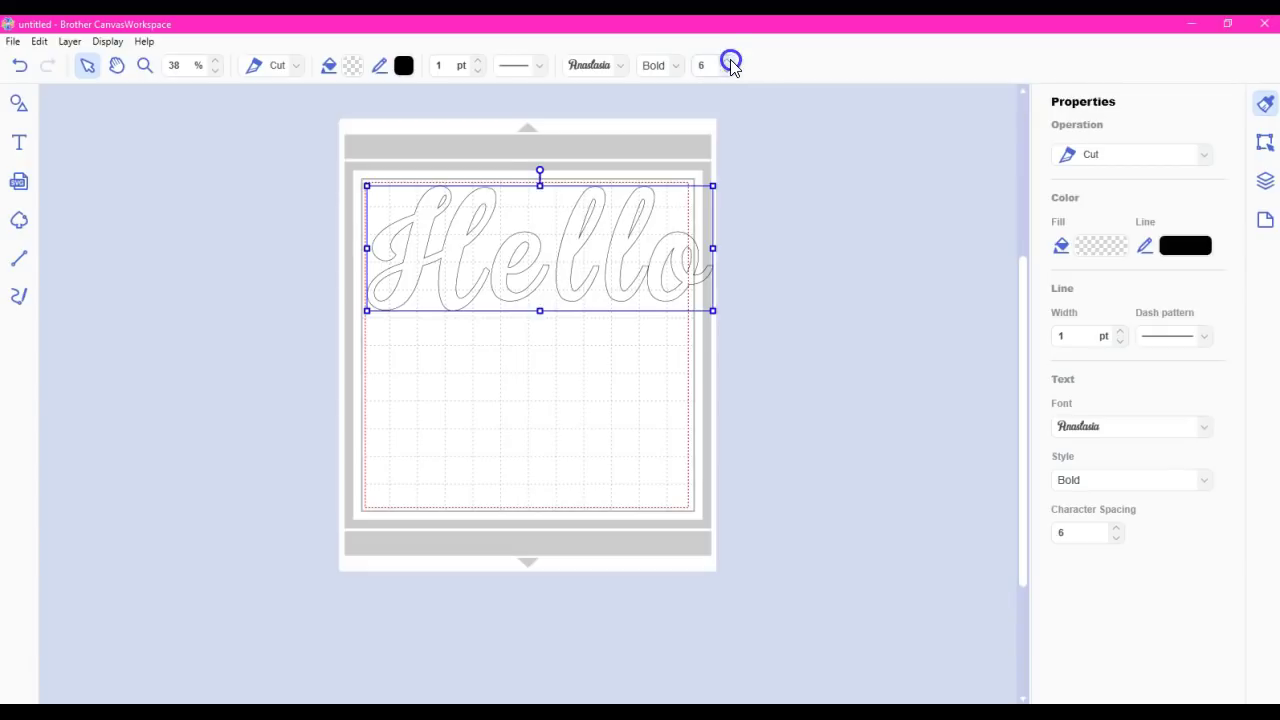
left_click(729, 61)
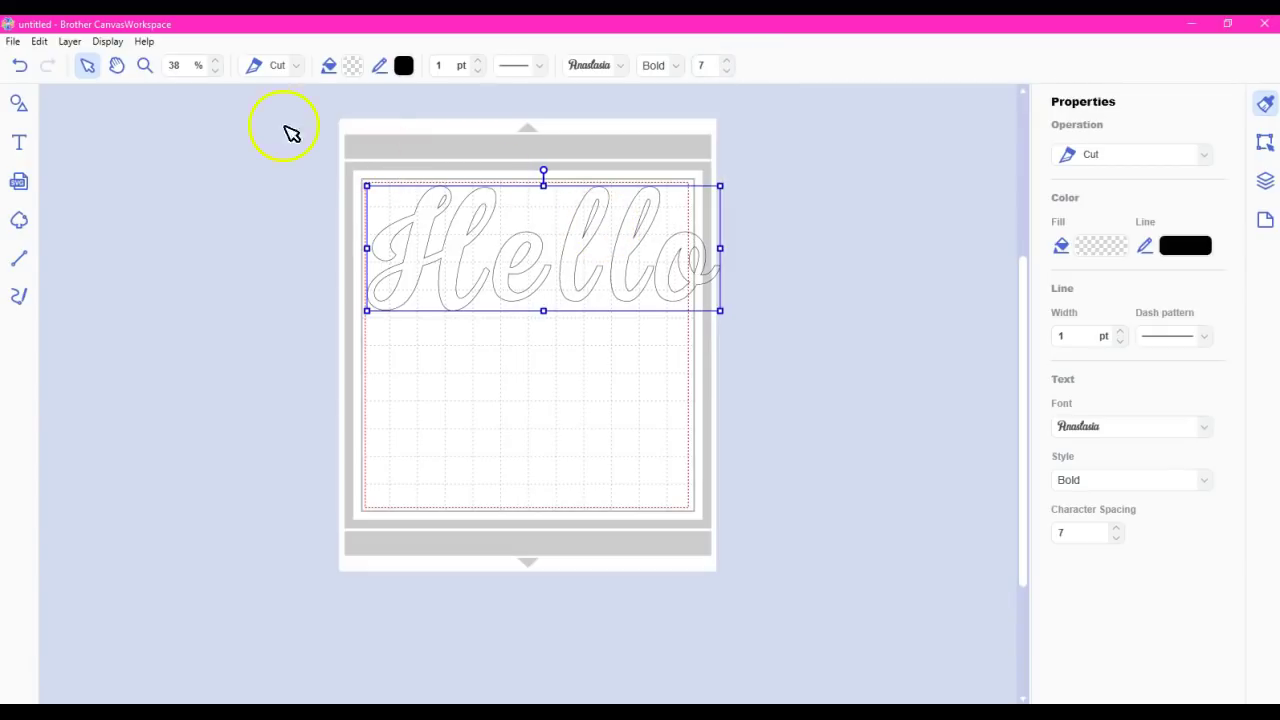
Apply Edit > Process Overlap > Divide to split Hello into letter shapes.
left_click(39, 41)
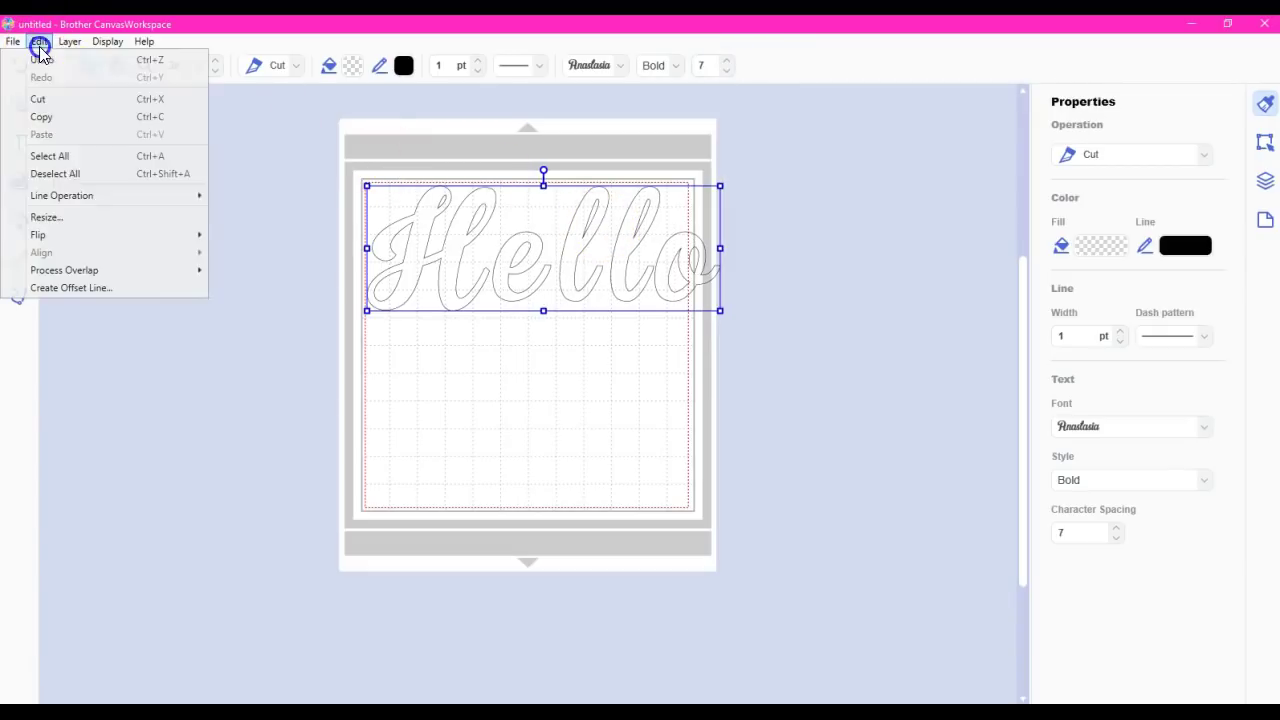
mouse_move(110, 273)
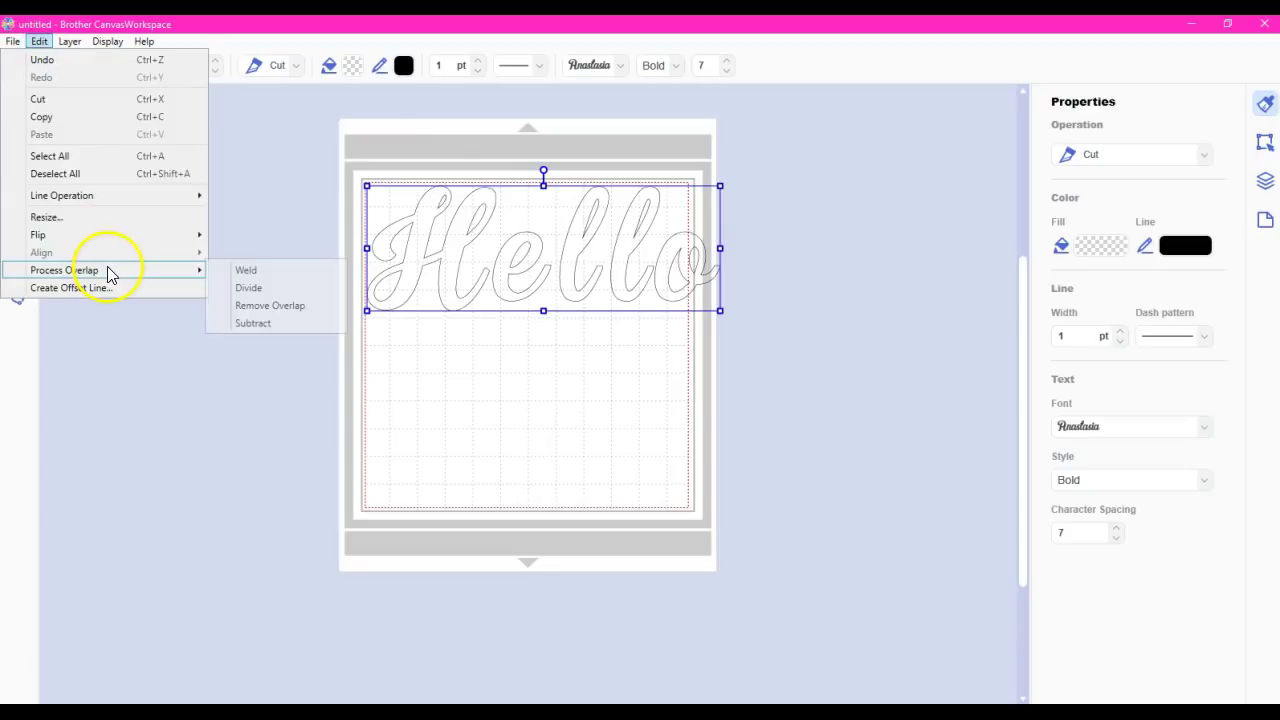
left_click(252, 297)
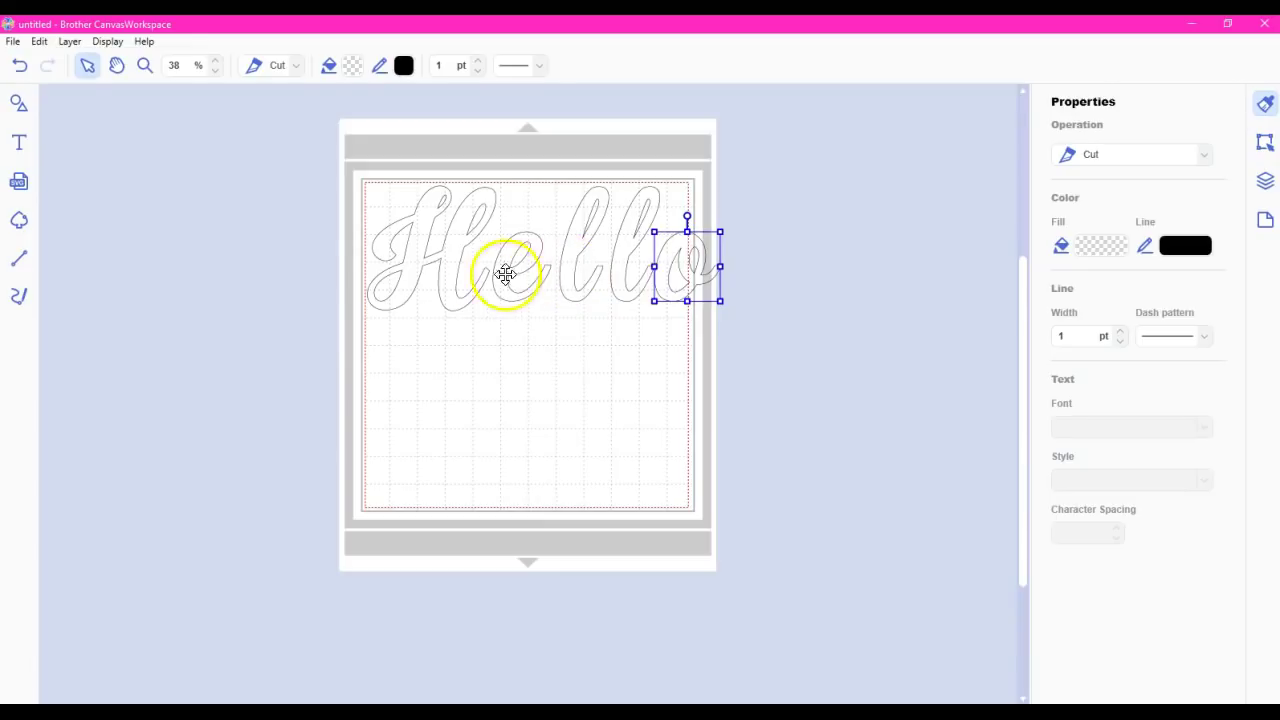
left_click(443, 266)
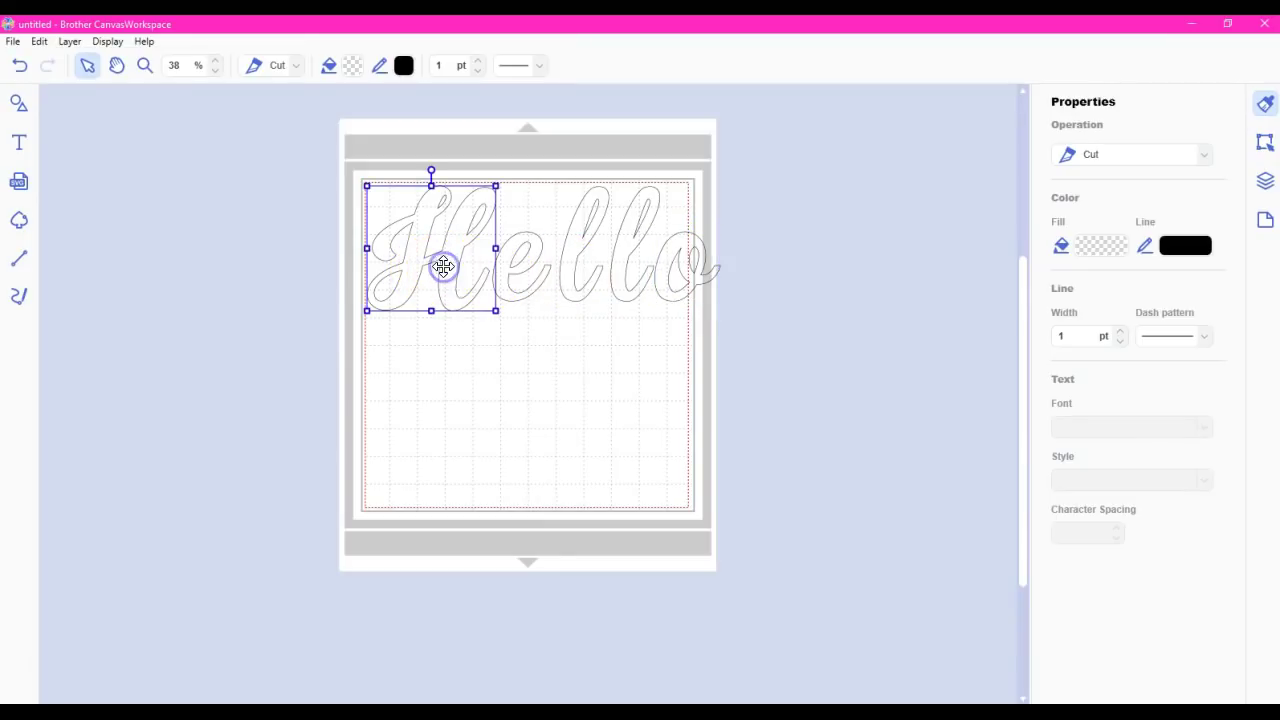
left_click(39, 41)
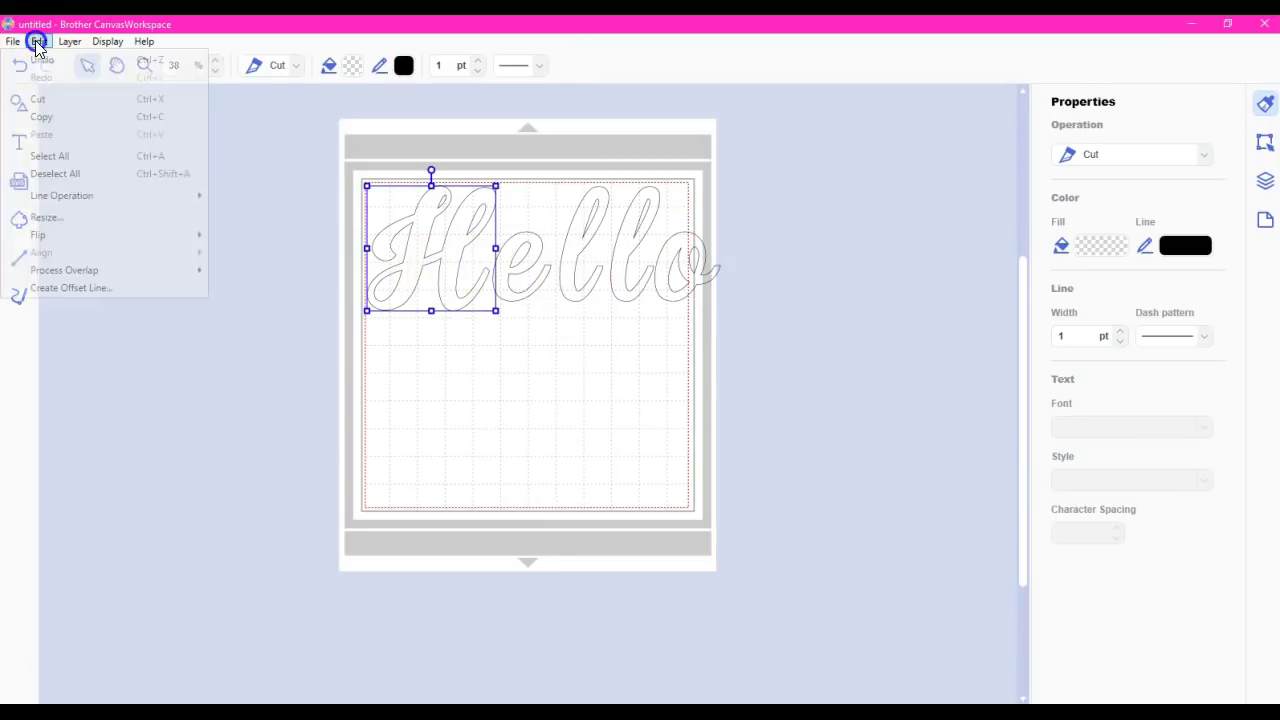
mouse_move(120, 280)
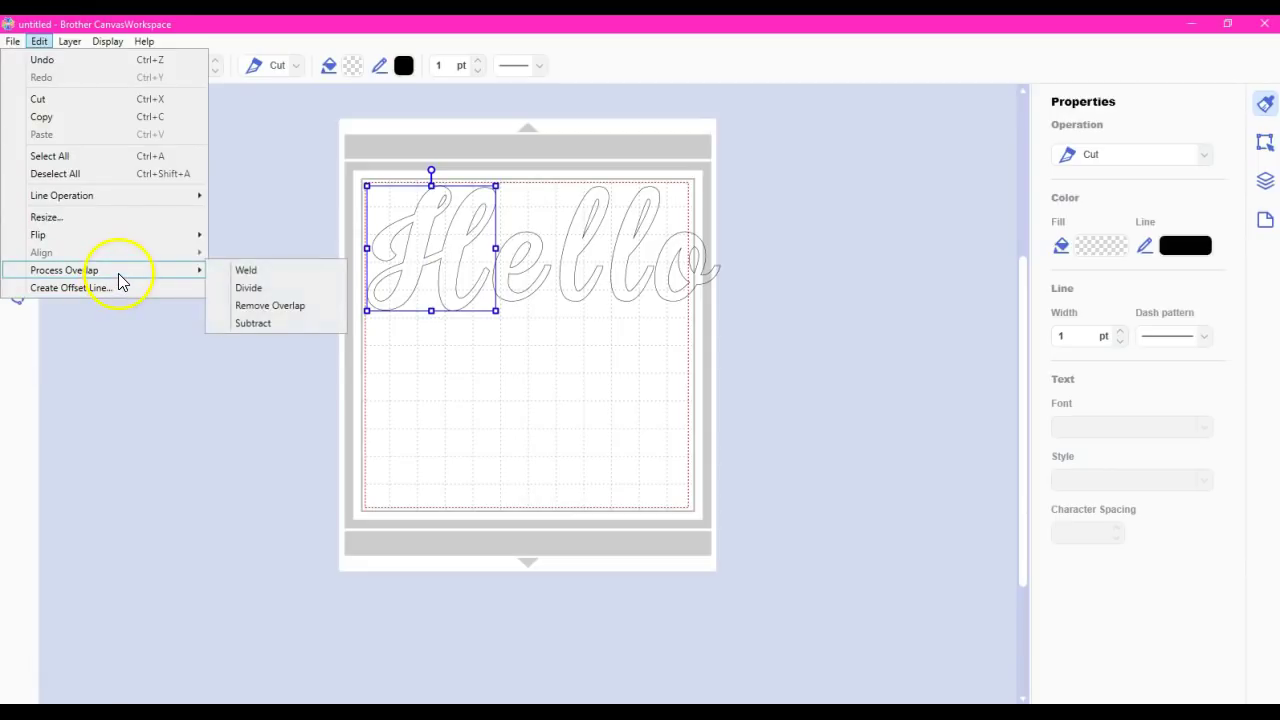
left_click(260, 276)
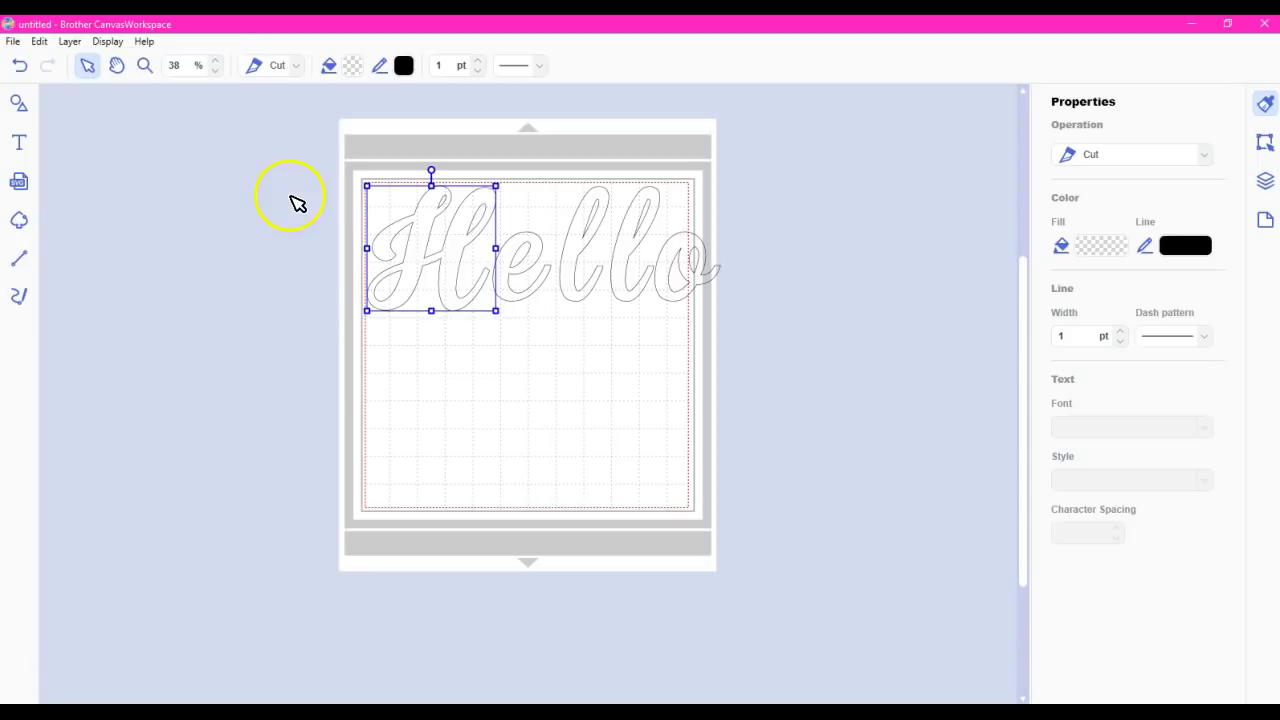
left_click(39, 41)
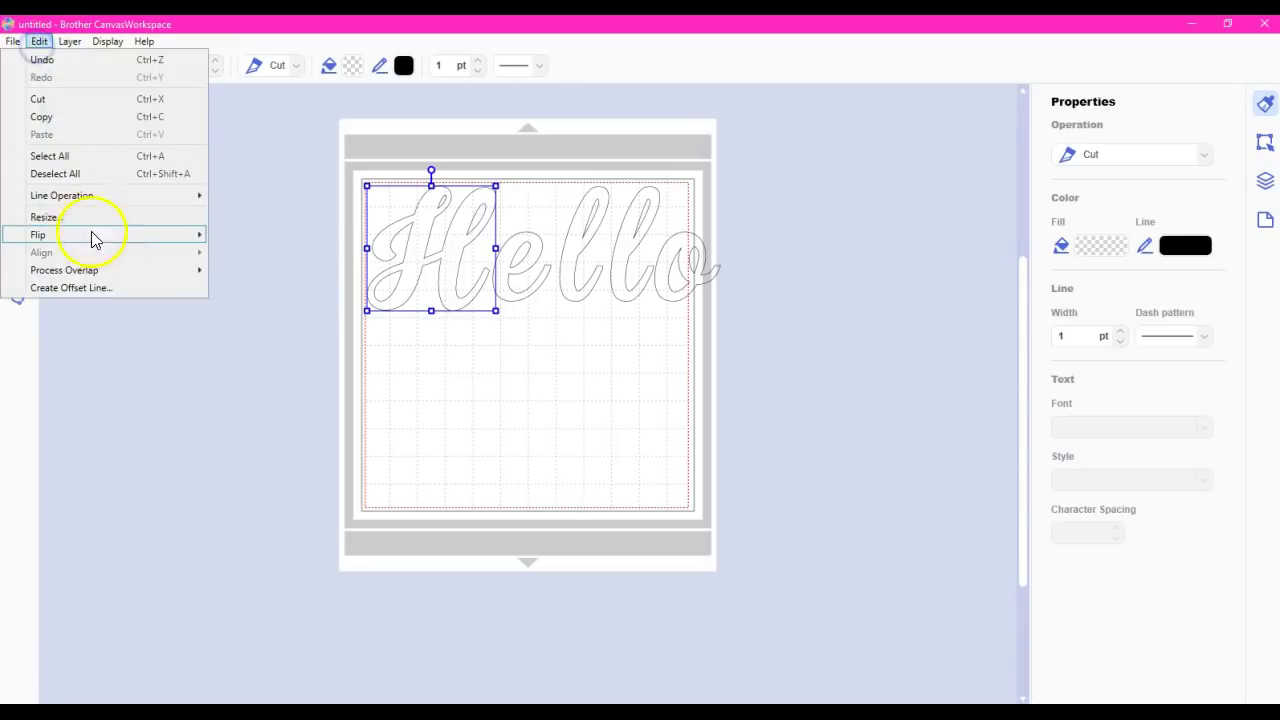
mouse_move(132, 270)
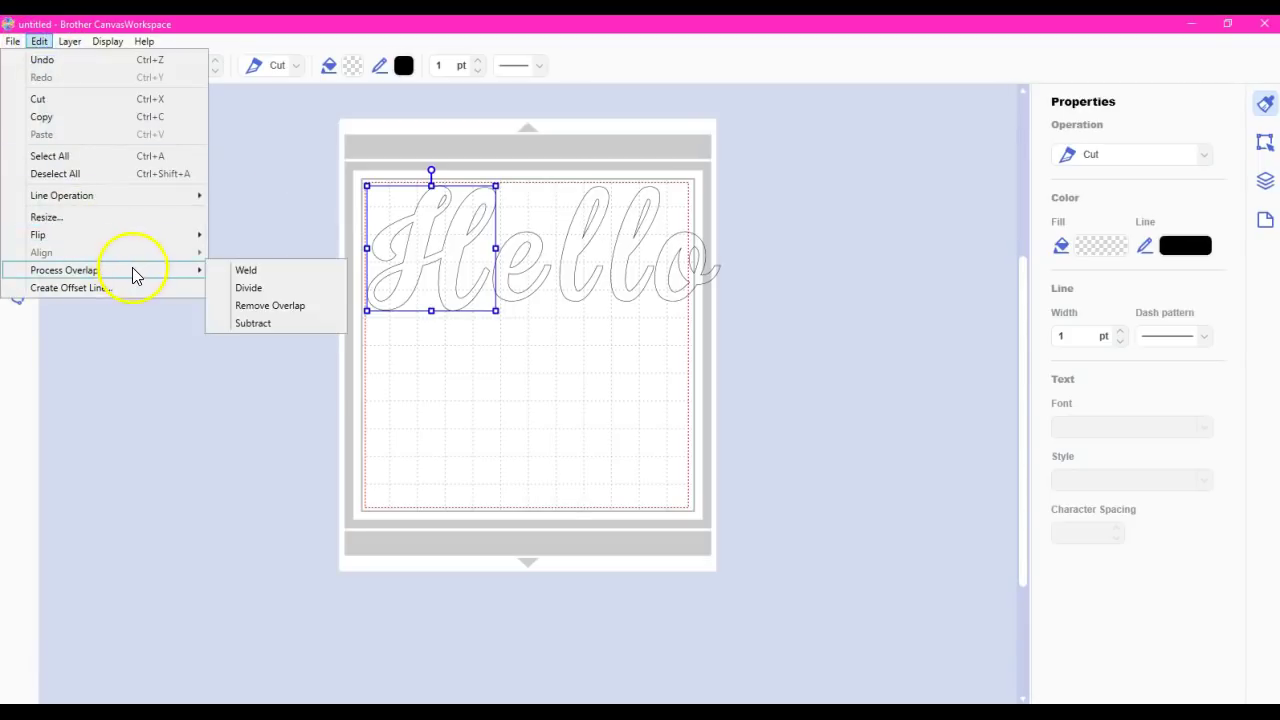
left_click(268, 323)
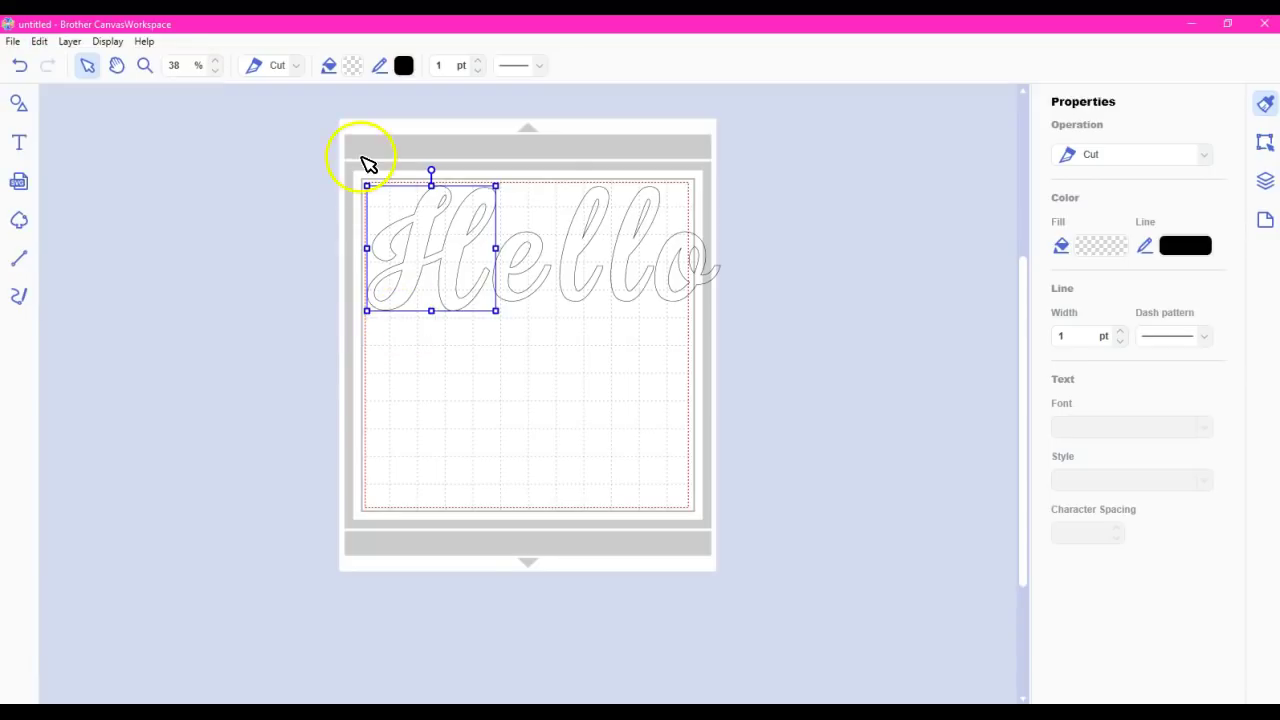
Nudge the inner piece of the e slightly left and inspect its nodes.
left_click_drag(525, 265, 509, 270)
double_click(509, 270)
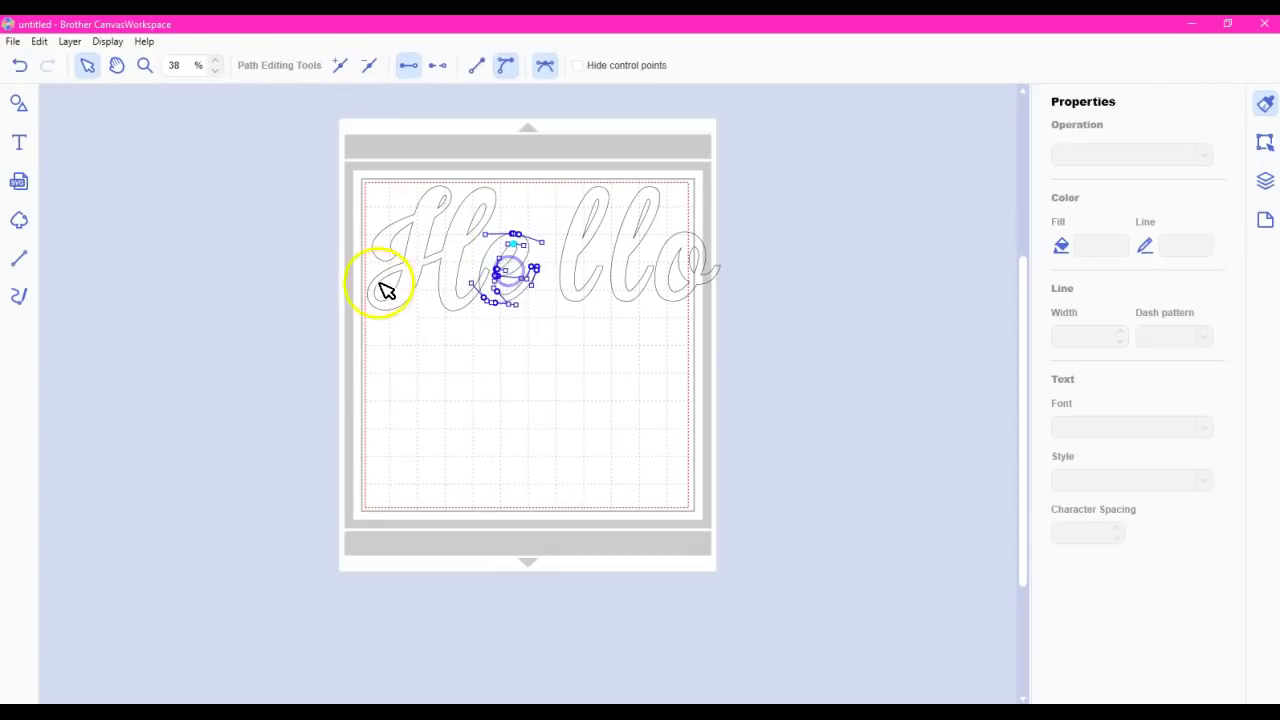
left_click(571, 256)
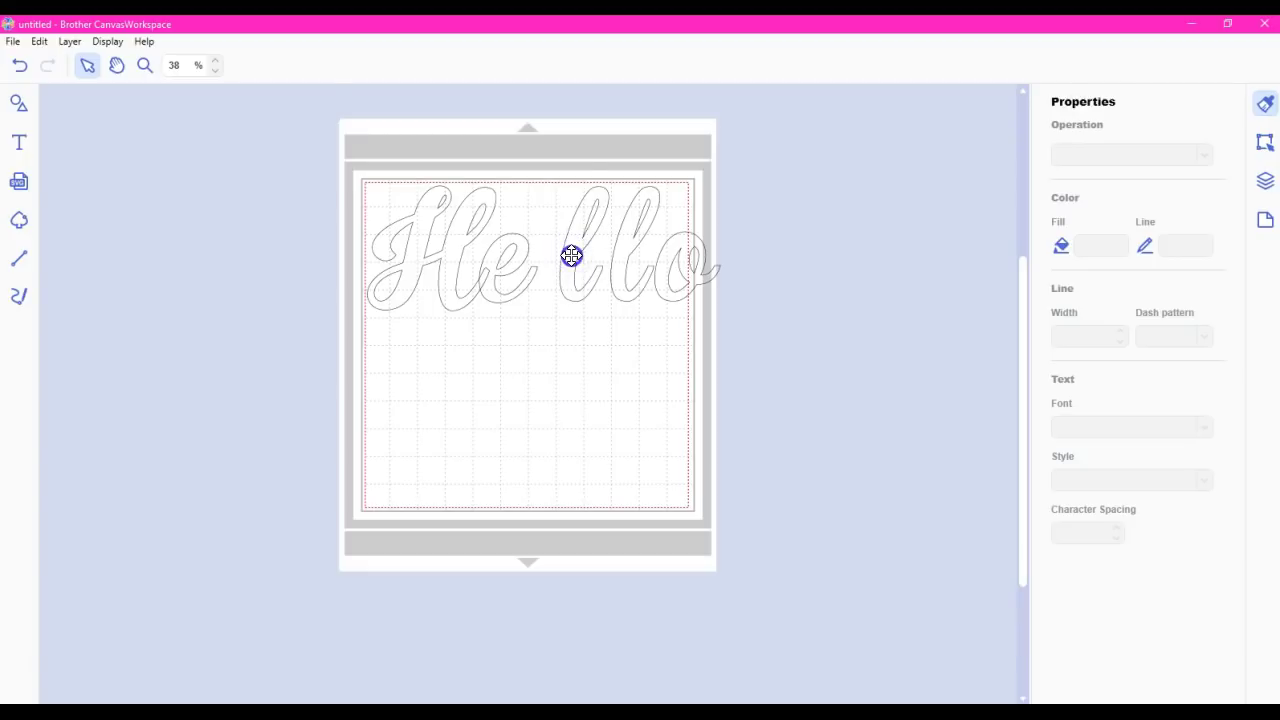
Move the first l left against the e, then box-select H, e and l together.
left_click_drag(571, 256, 534, 257)
double_click(537, 260)
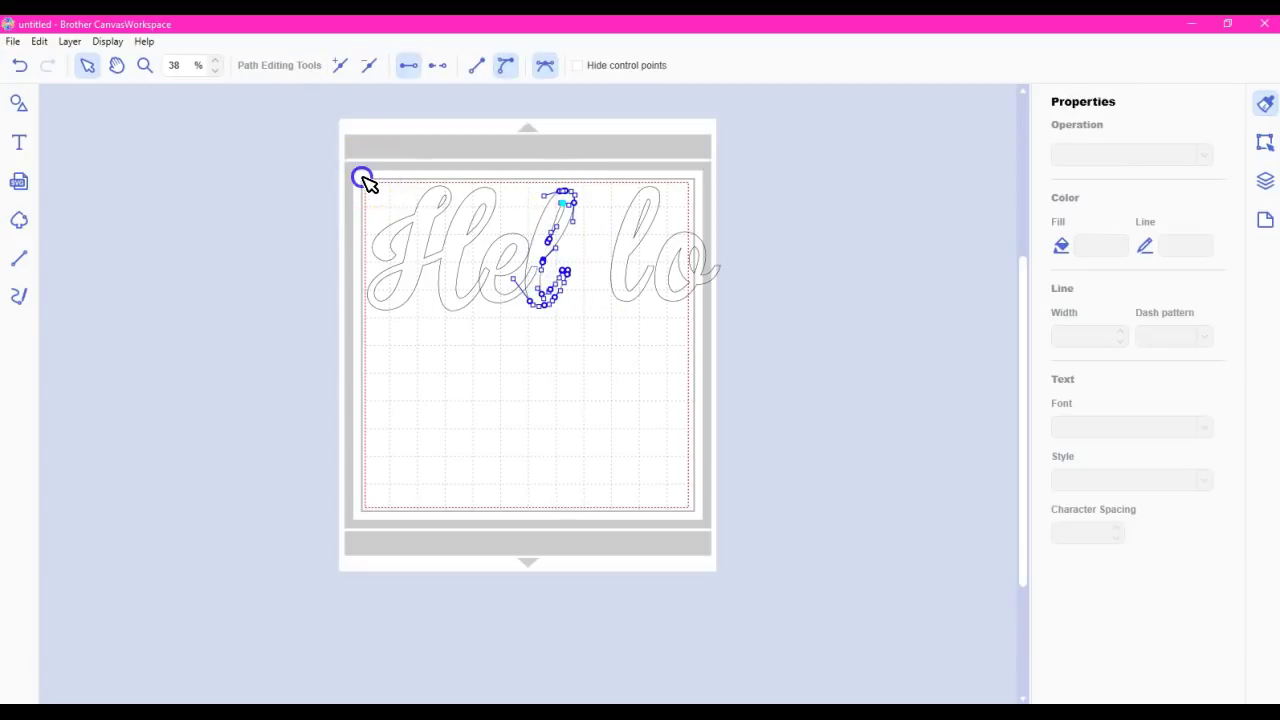
left_click_drag(365, 180, 563, 334)
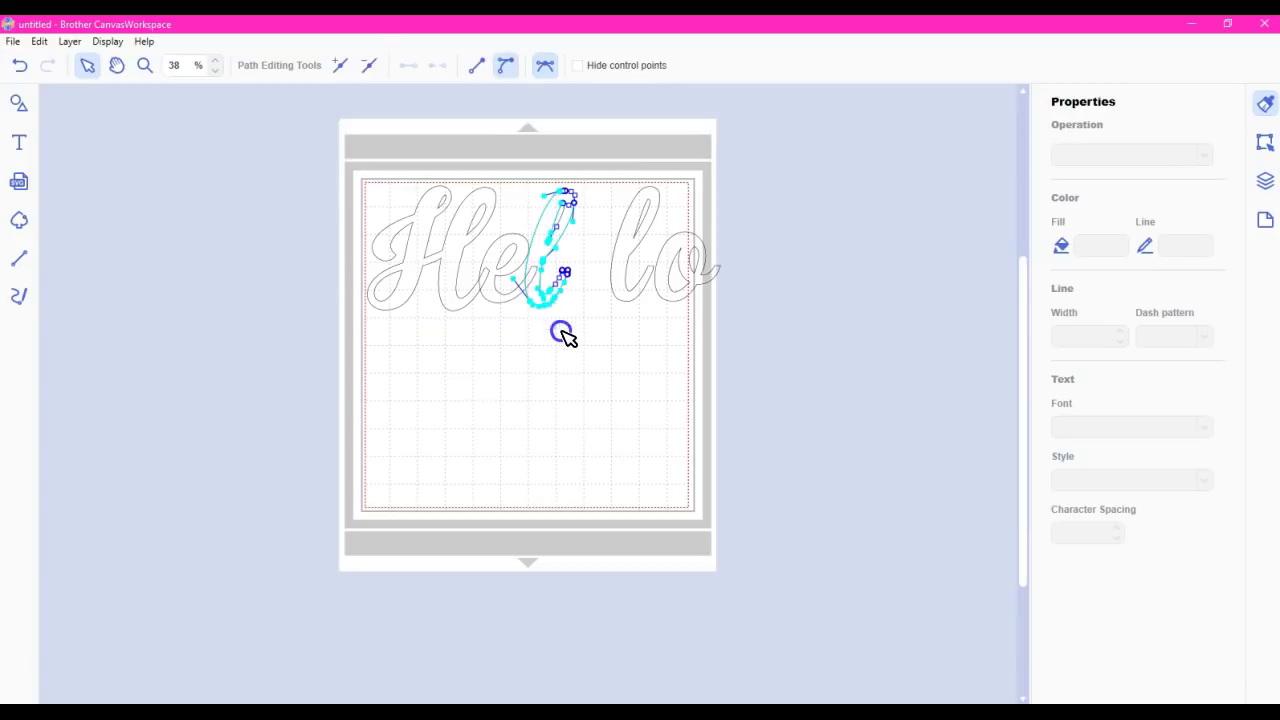
left_click(366, 183)
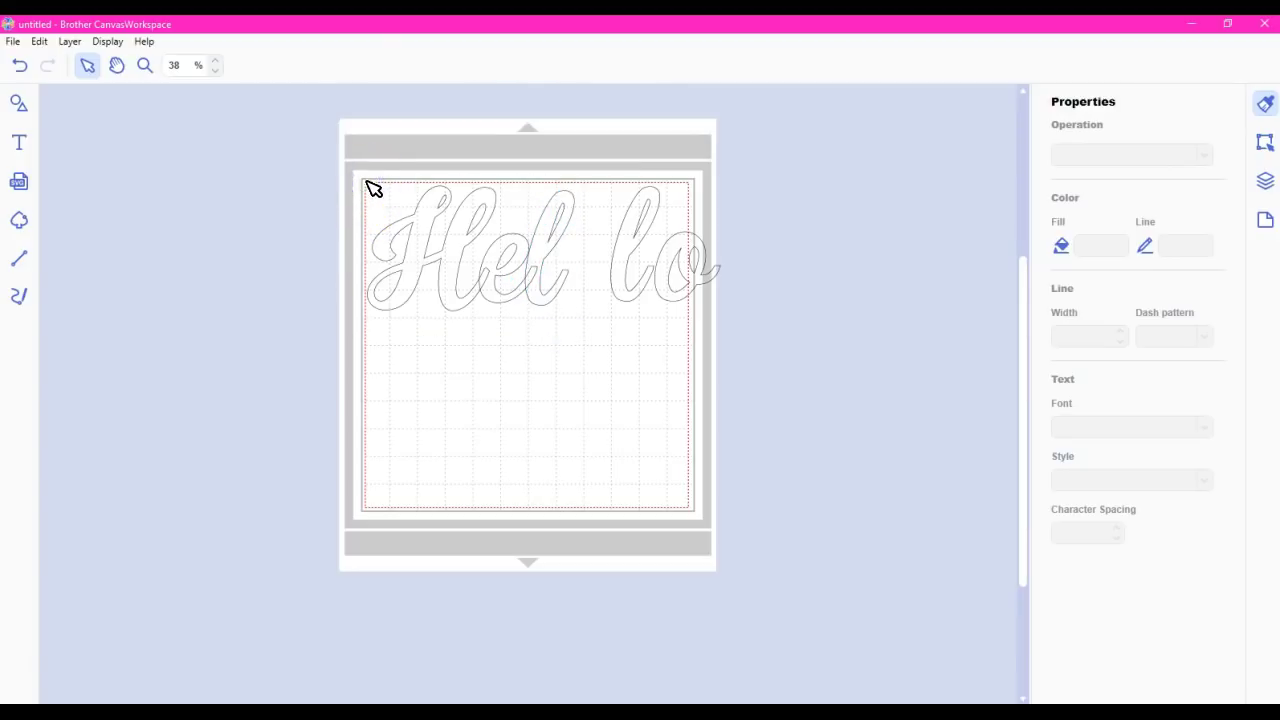
left_click_drag(367, 184, 577, 320)
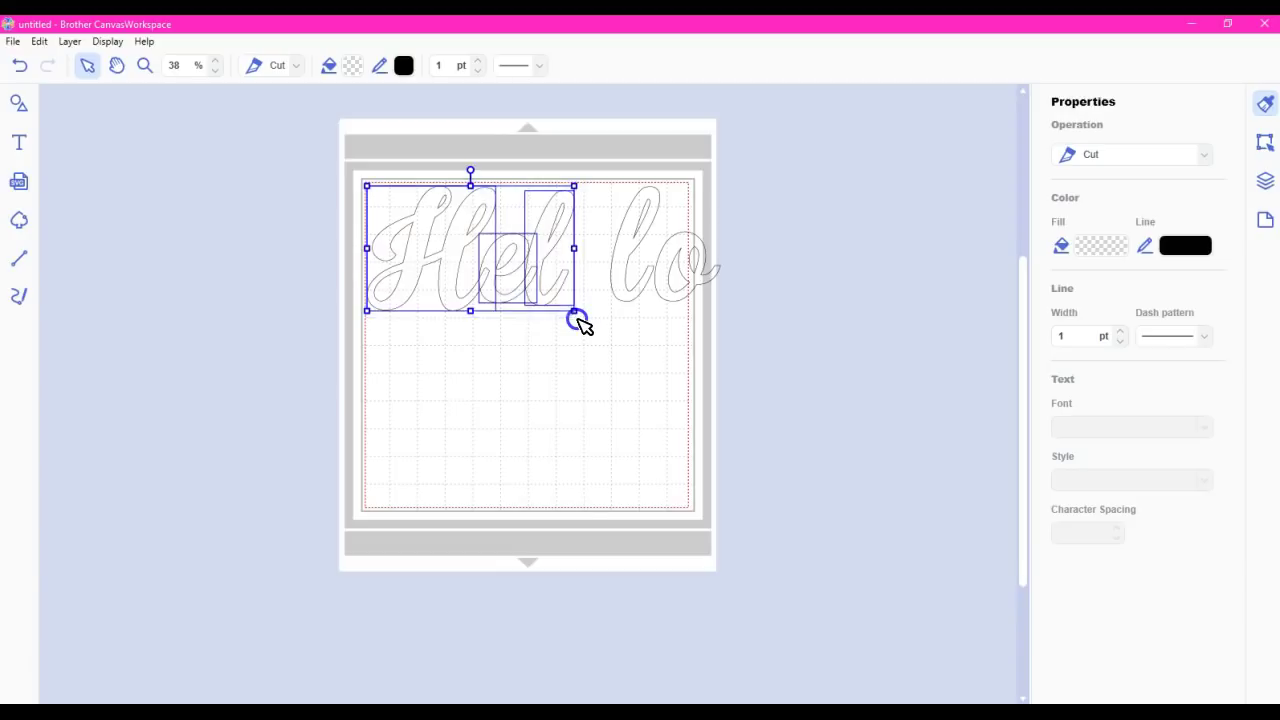
Apply Edit > Process Overlap > Weld to the selected H, e and l.
left_click(40, 42)
mouse_move(97, 271)
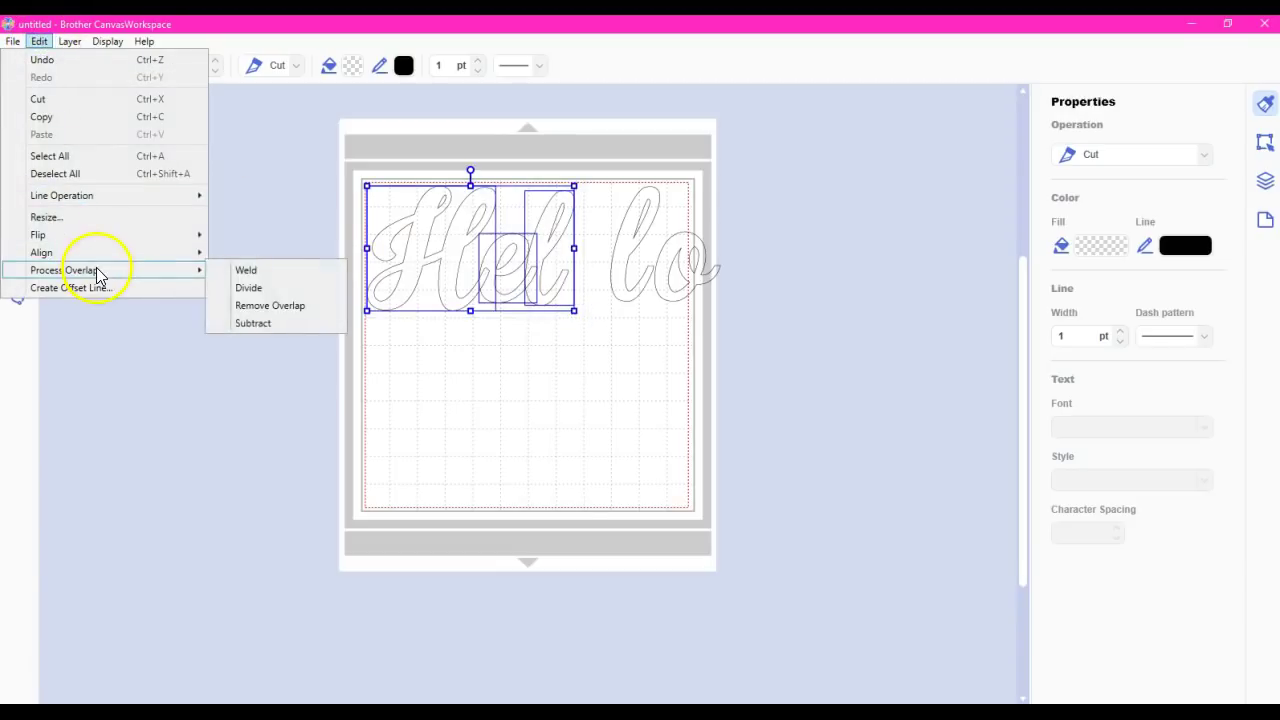
left_click(284, 269)
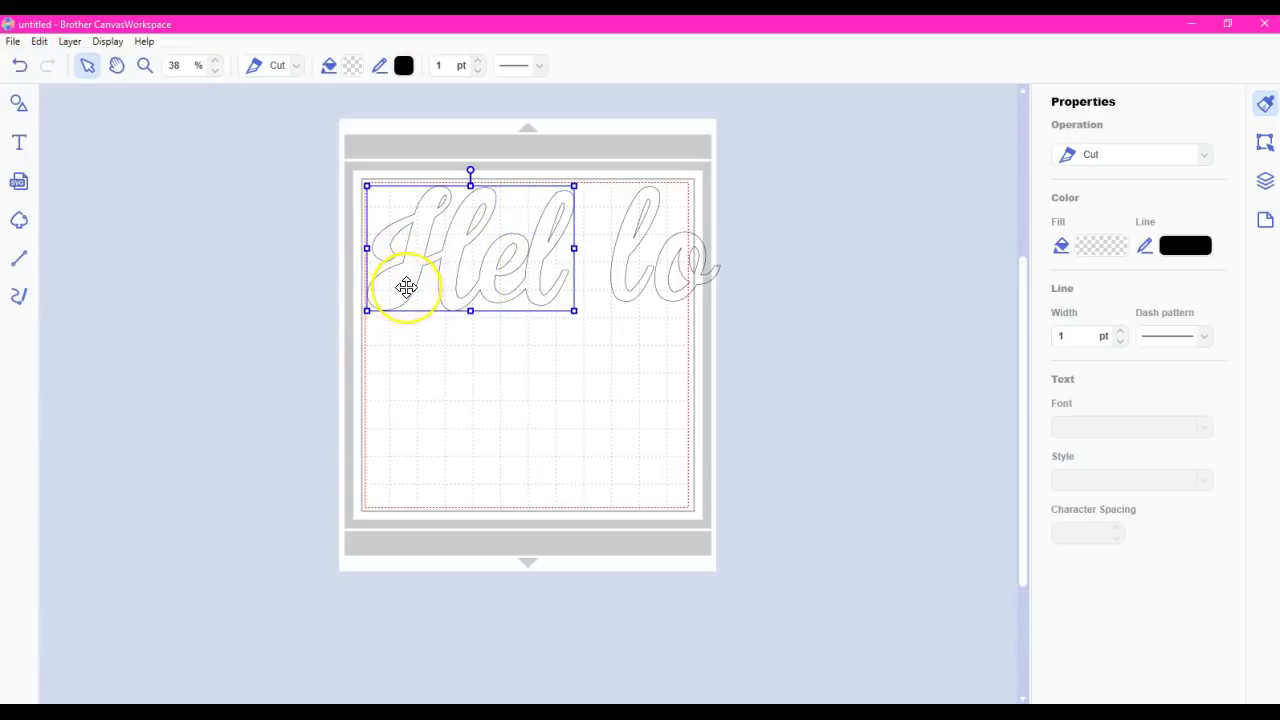
left_click(19, 66)
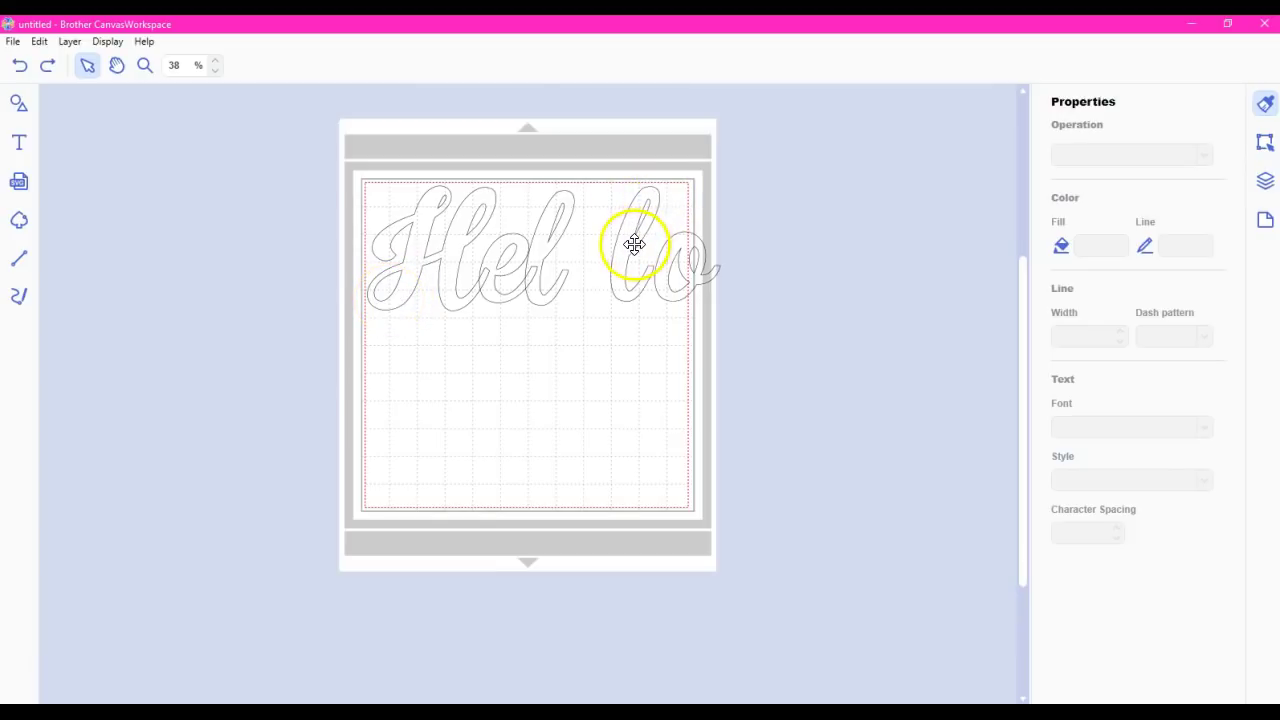
Slide the separate l and o outlines left so they sit against 'Hel'.
left_click_drag(634, 244, 588, 248)
double_click(588, 248)
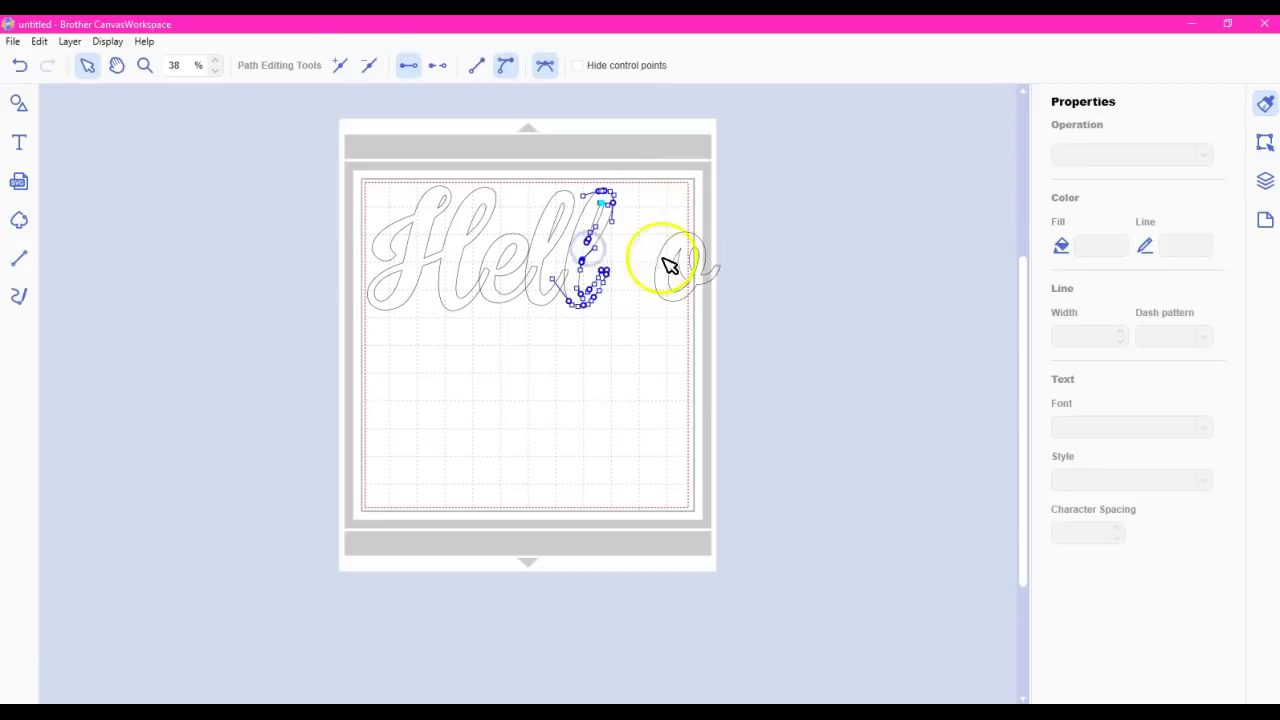
left_click(671, 258)
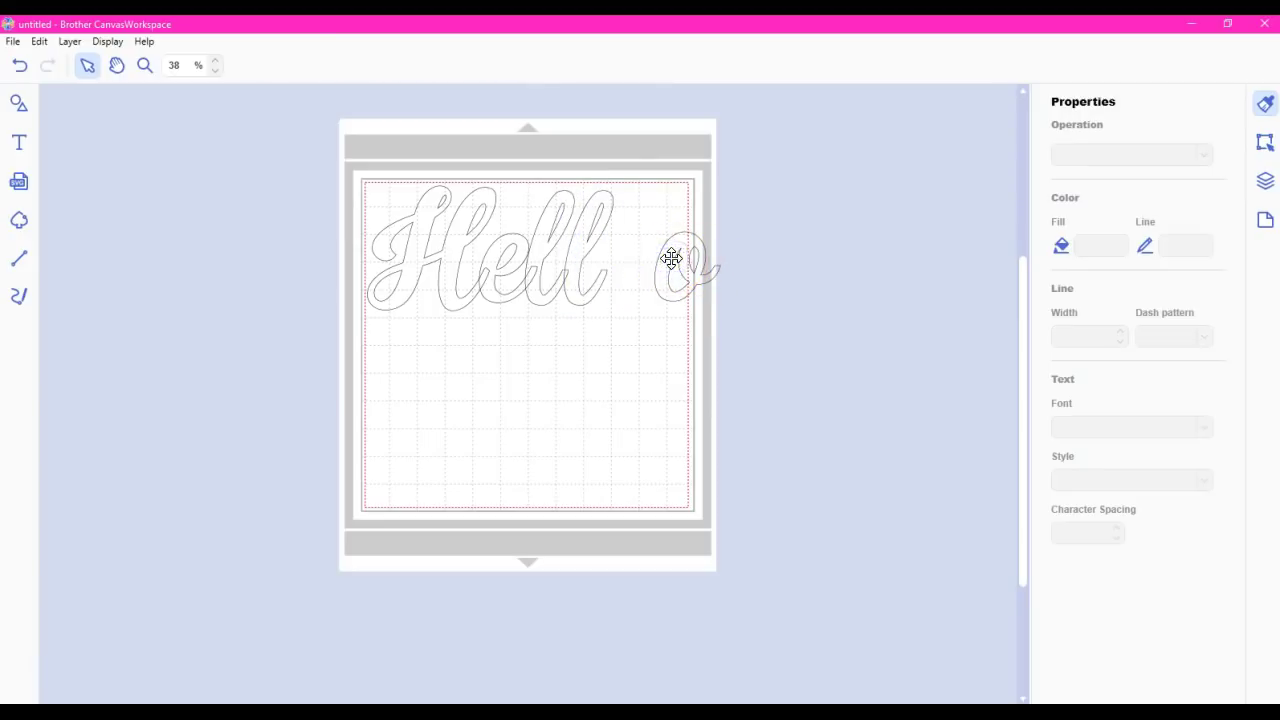
left_click_drag(671, 258, 610, 263)
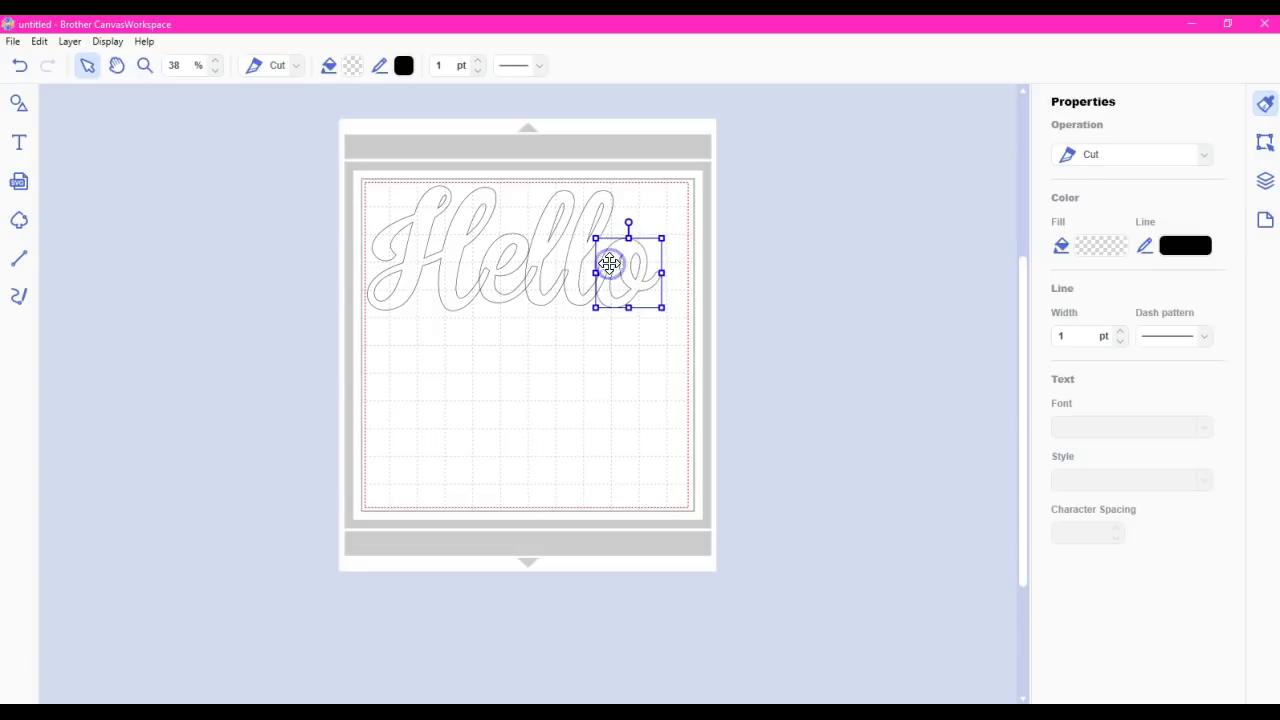
left_click(558, 327)
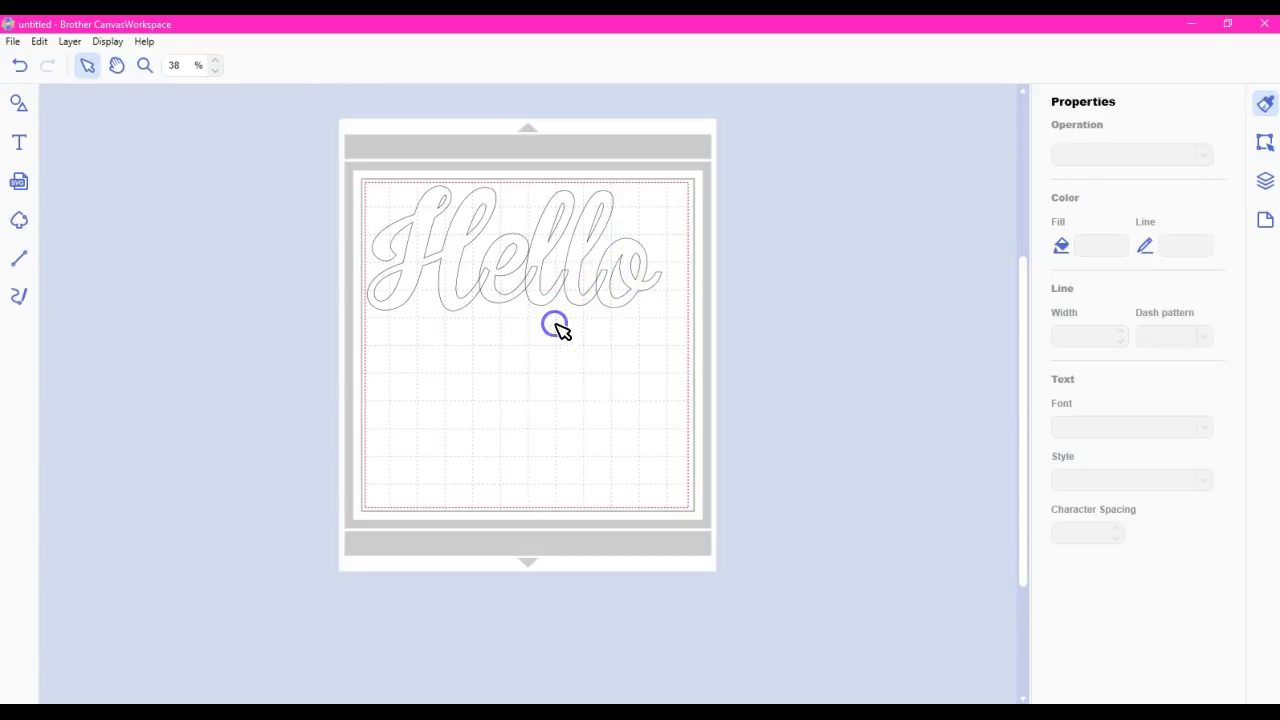
Inspect the H outline's nodes, then exit node editing.
left_click(397, 290)
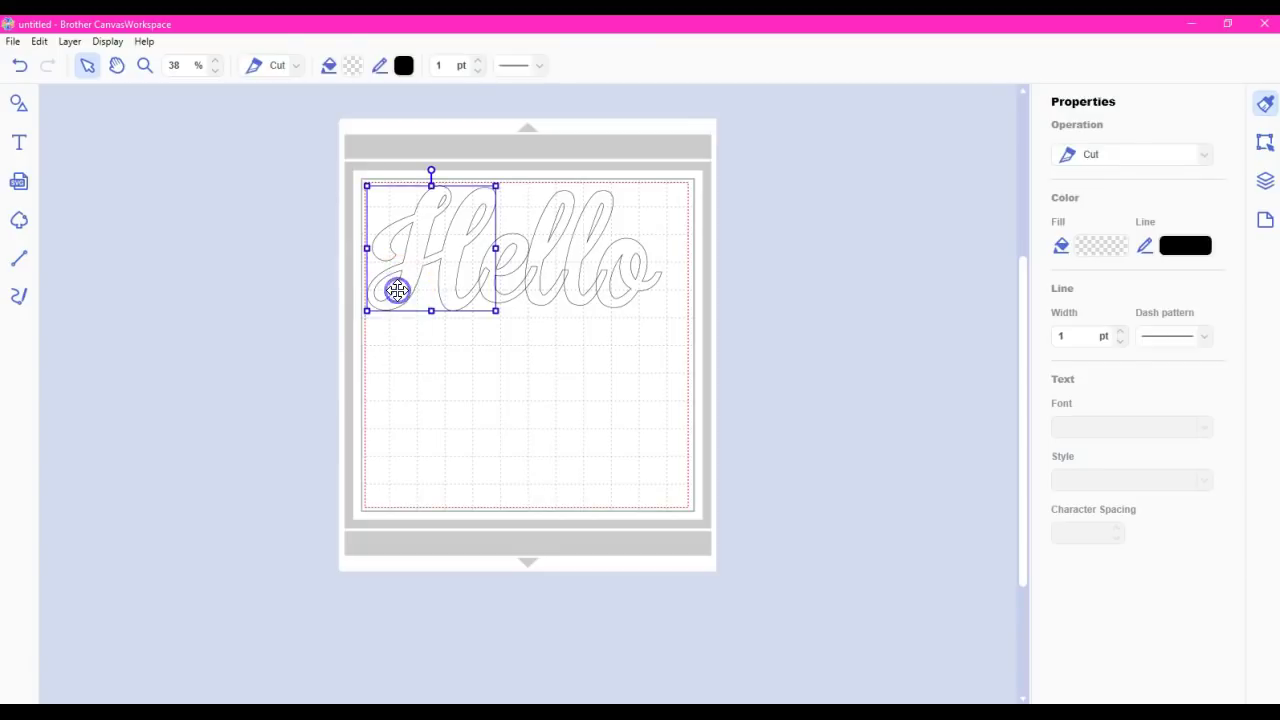
double_click(397, 290)
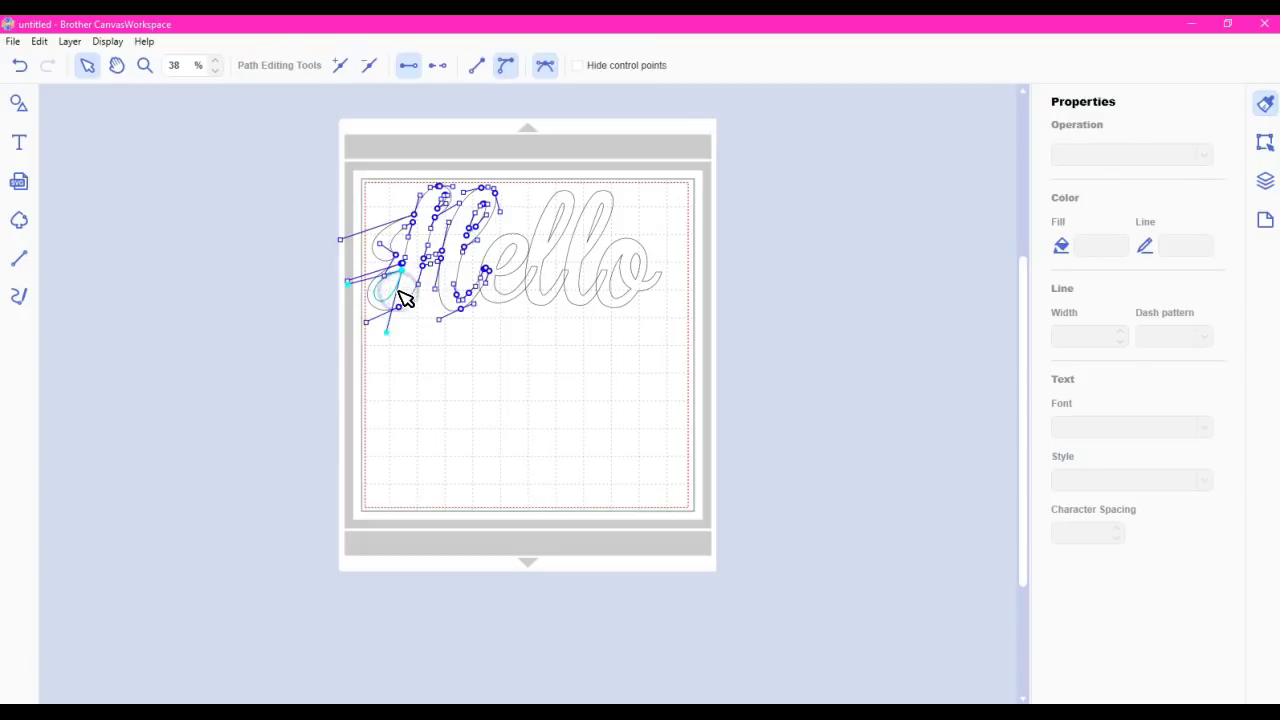
left_click(516, 279)
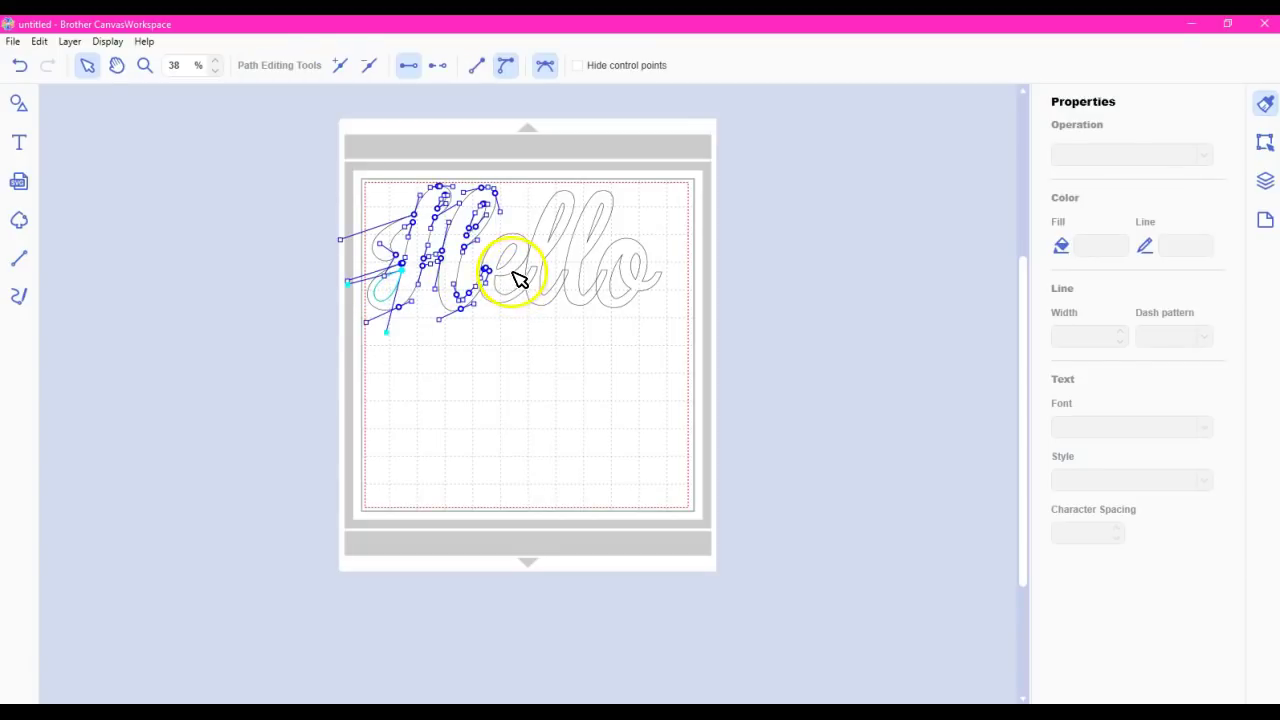
left_click(508, 266)
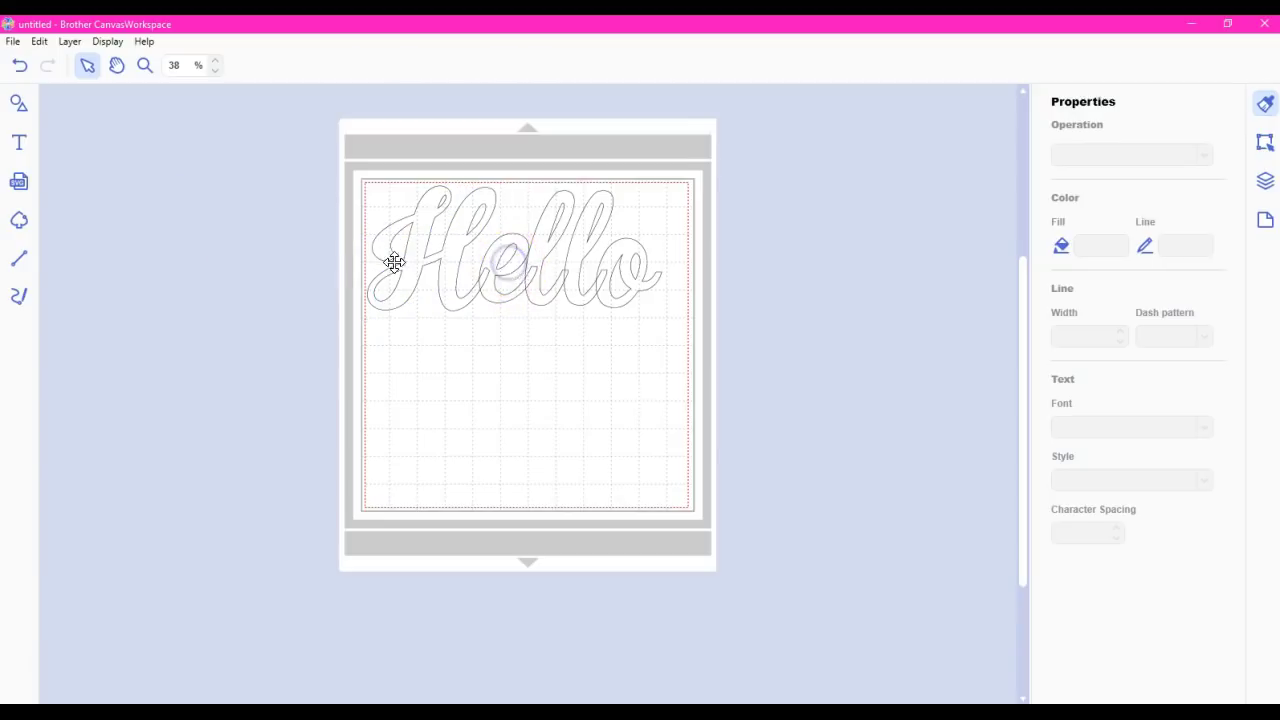
left_click(22, 150)
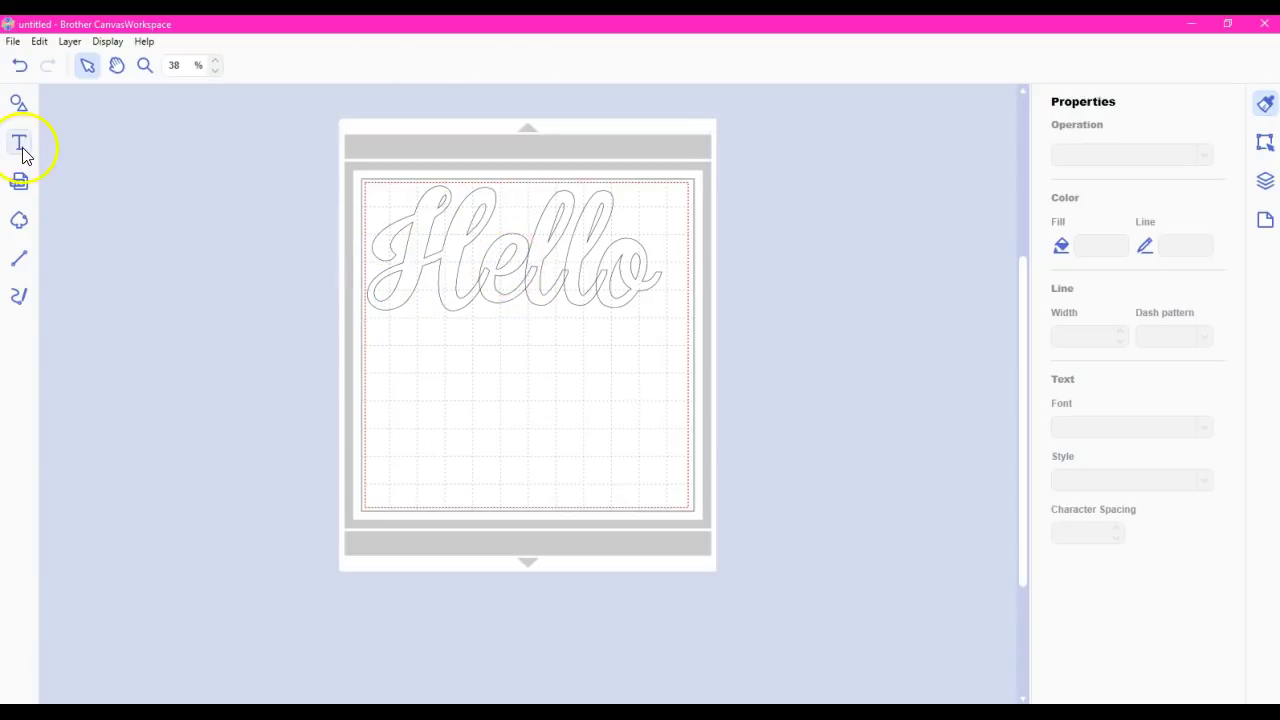
Place a small Hello text in the Anastasia font on the lower mat.
left_click(450, 414)
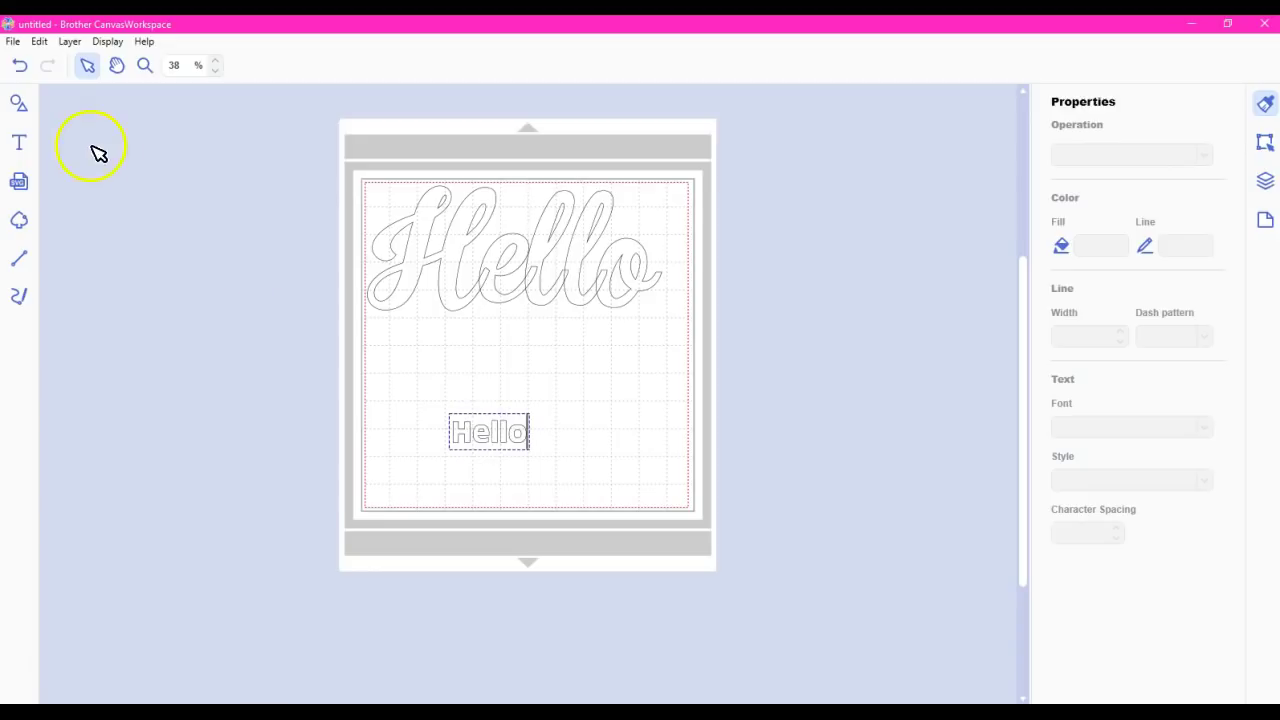
left_click(20, 142)
left_click(358, 66)
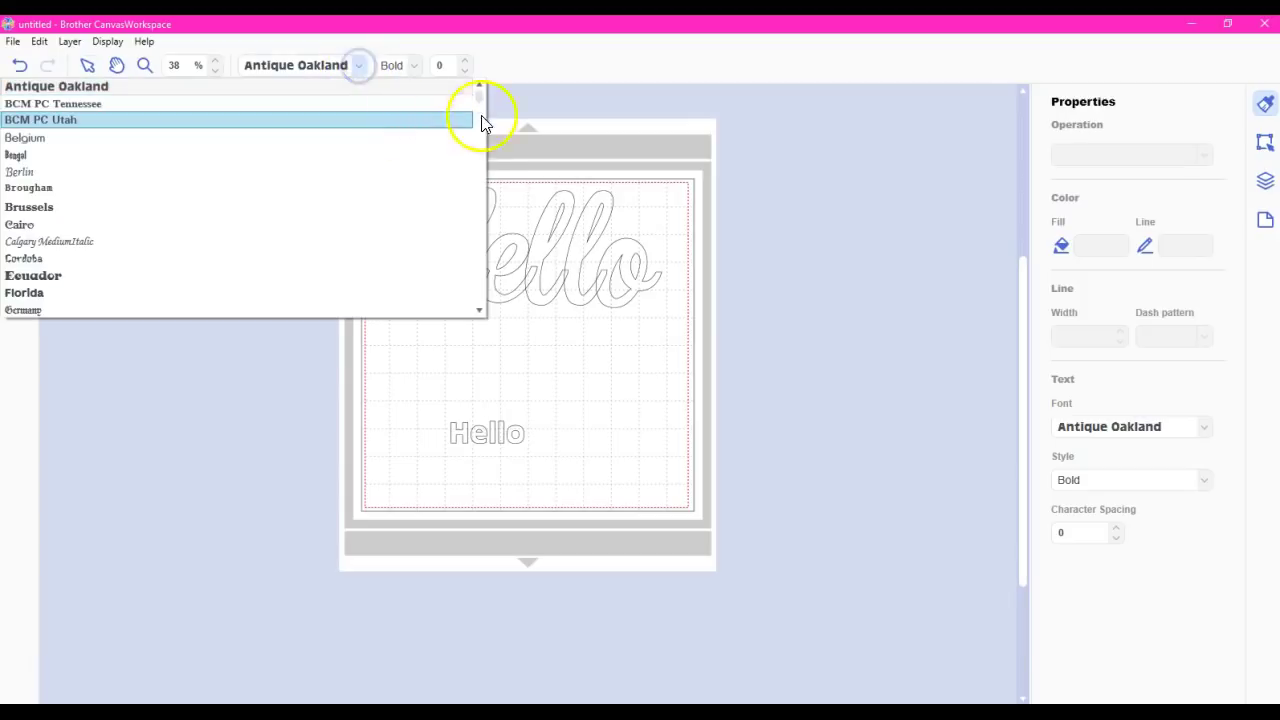
scroll(477, 100, "up", 5)
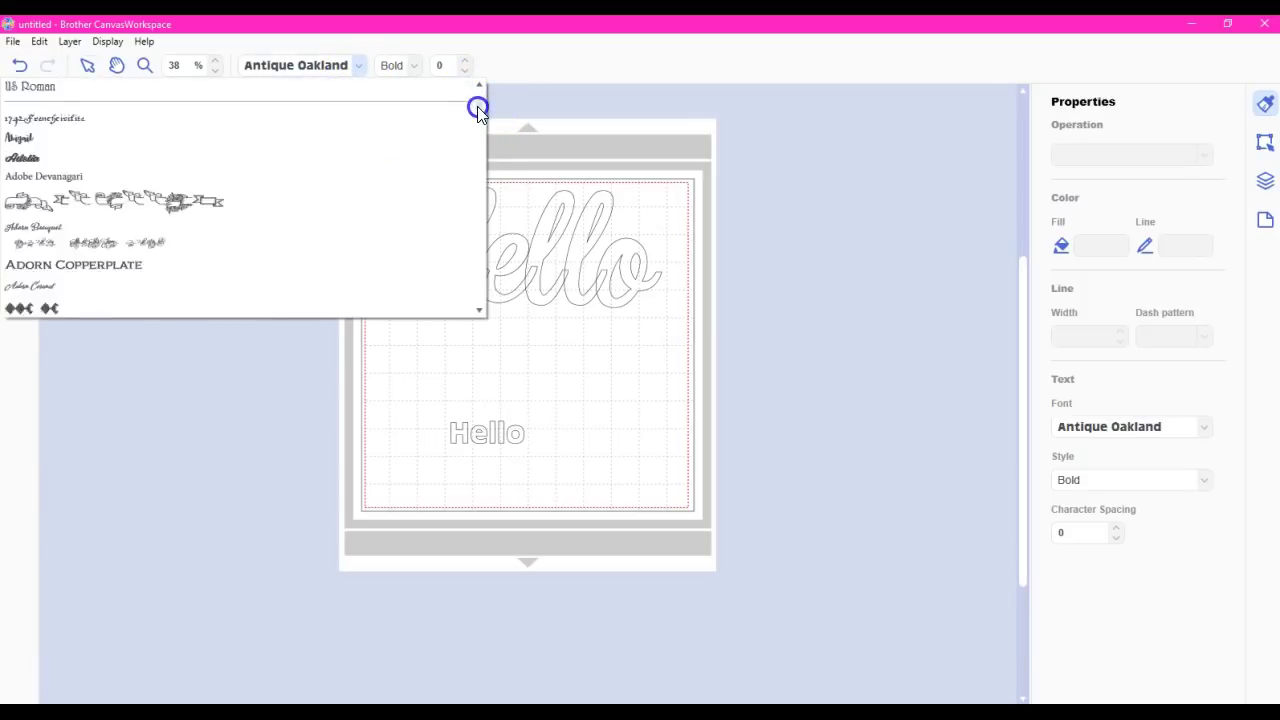
scroll(479, 122, "up", 5)
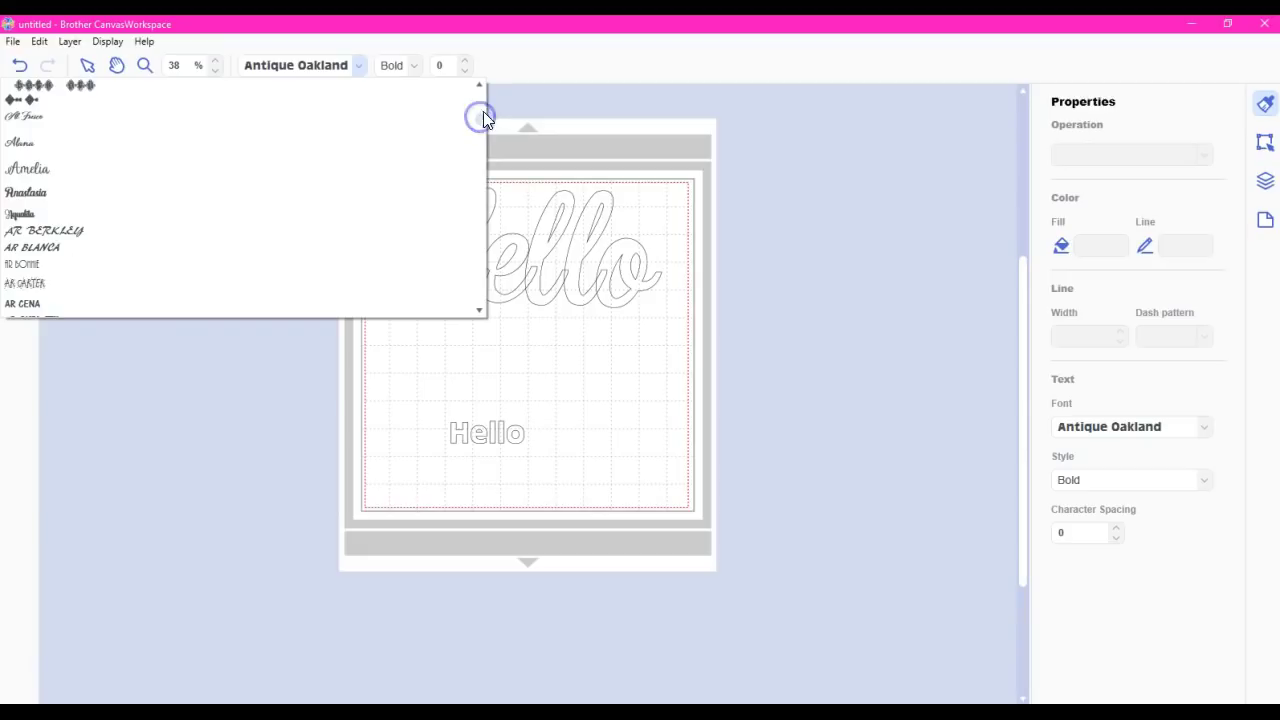
left_click(363, 202)
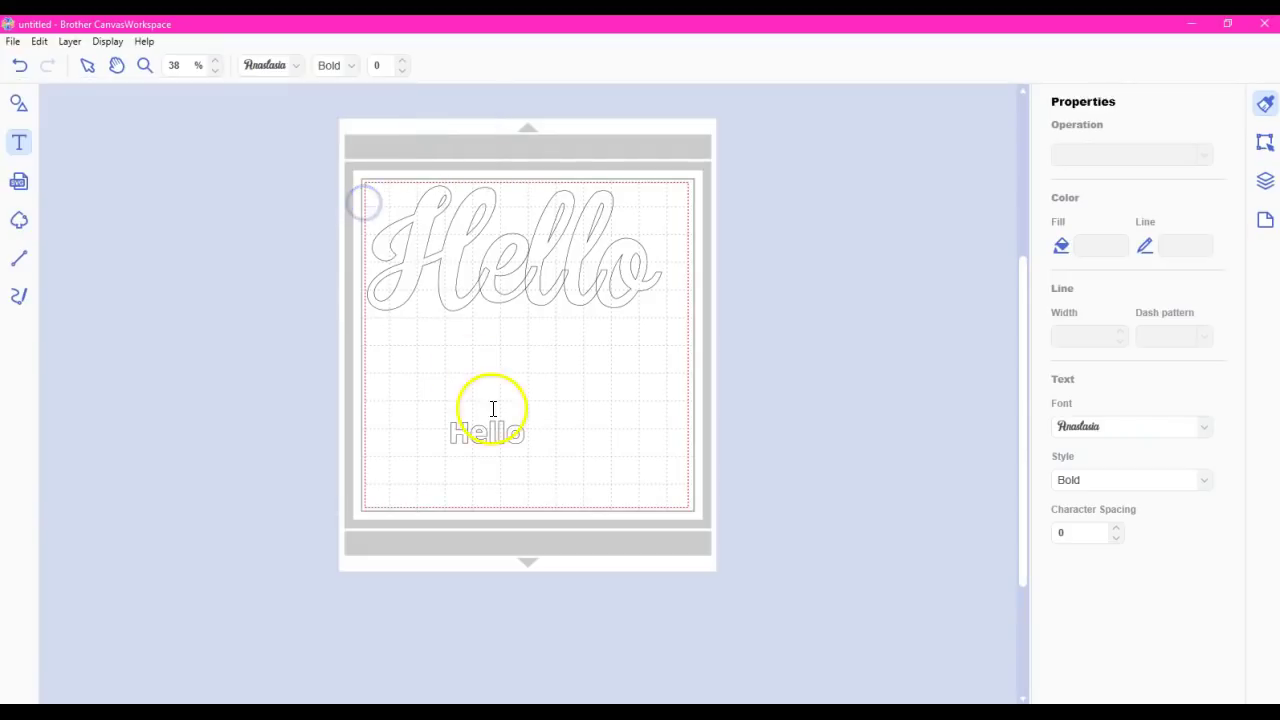
left_click(522, 433)
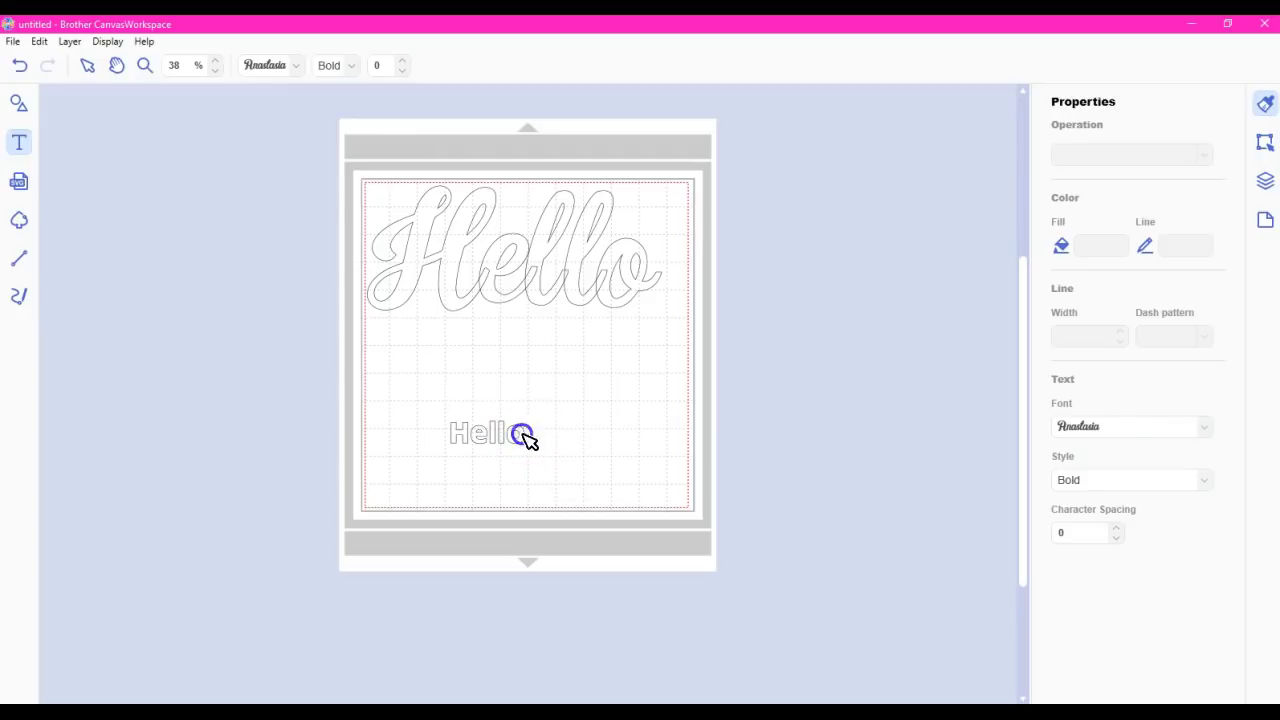
left_click(86, 68)
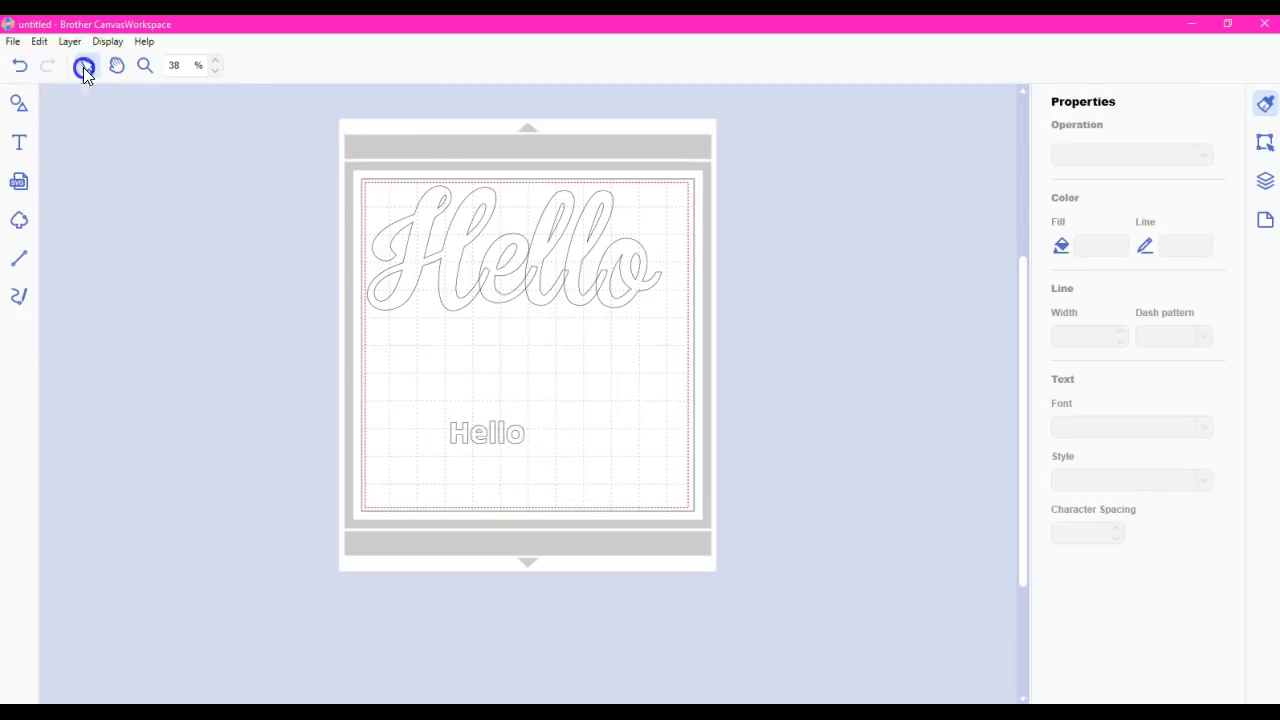
Enlarge the lower Hello by its corner handle and set its font to Anastasia.
left_click(512, 432)
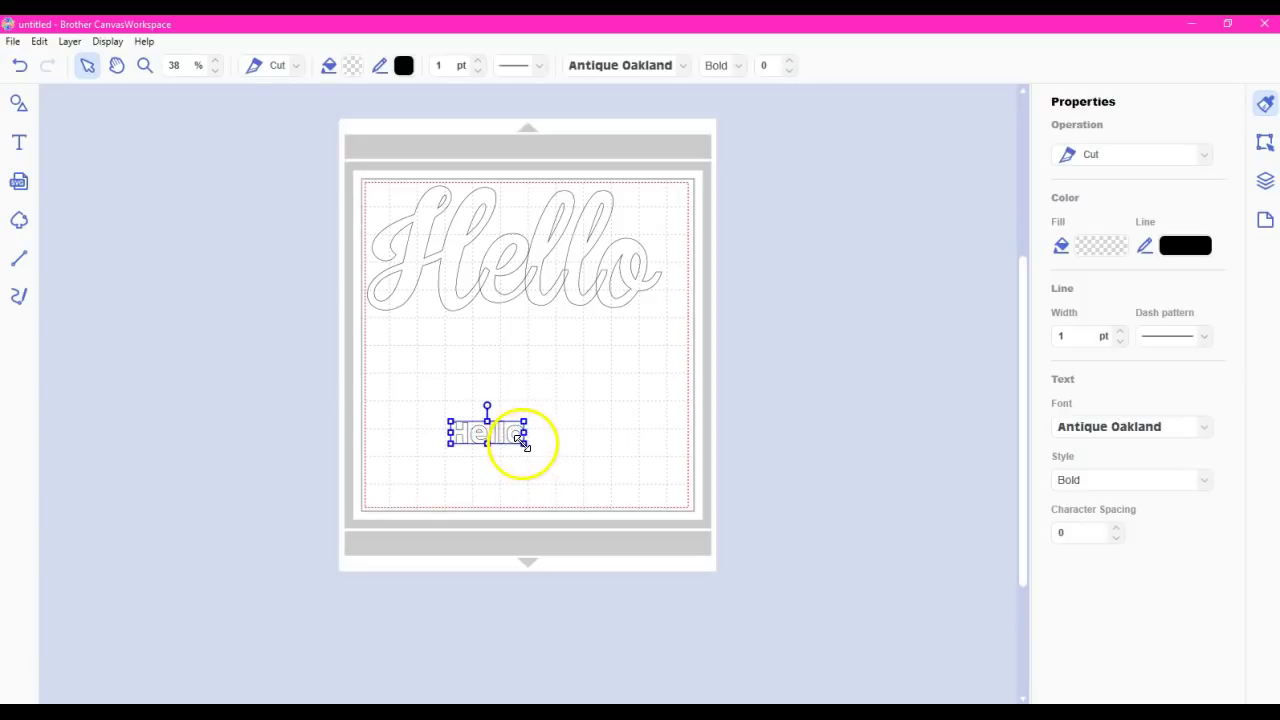
left_click_drag(522, 442, 686, 543)
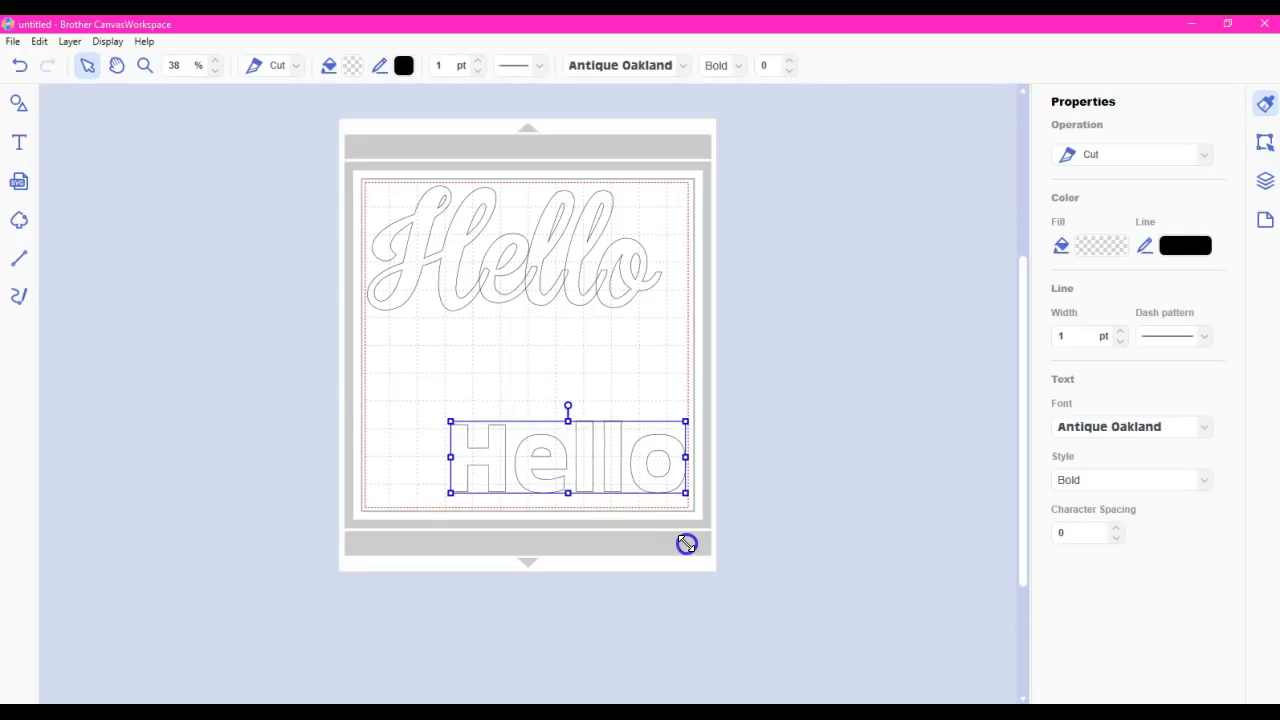
left_click(684, 66)
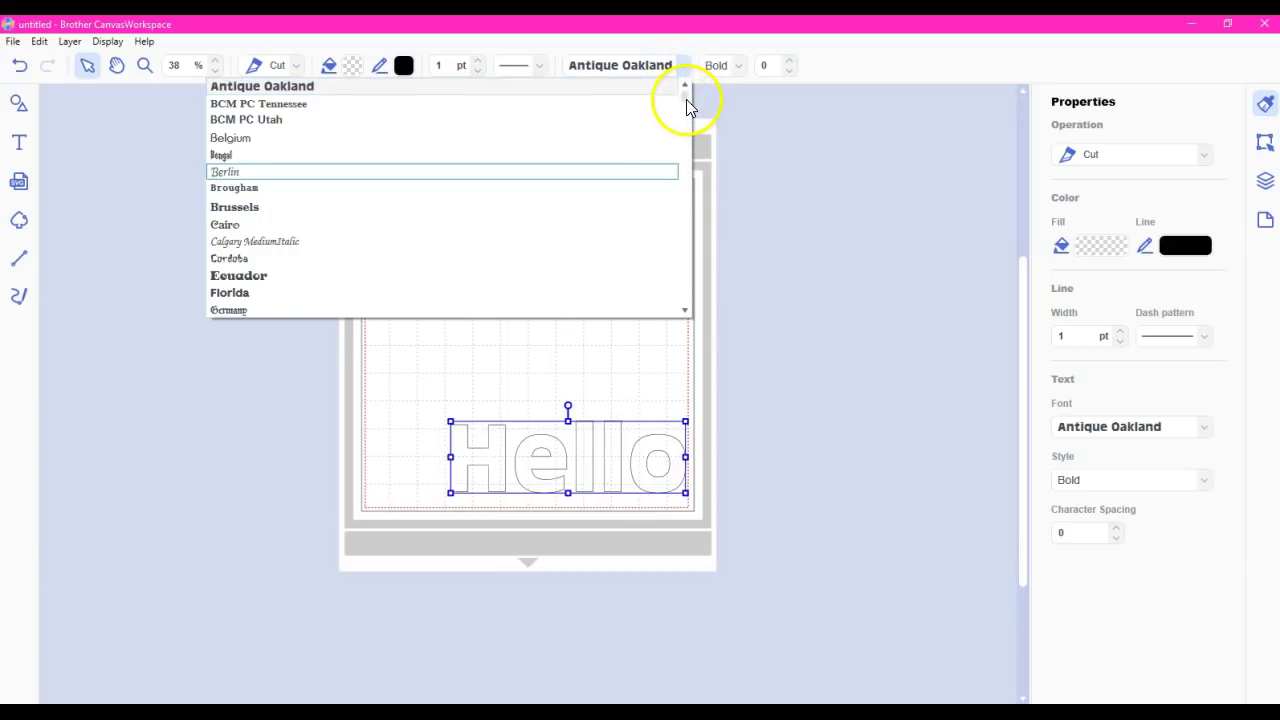
left_click(686, 100)
scroll(687, 105, "down", 10)
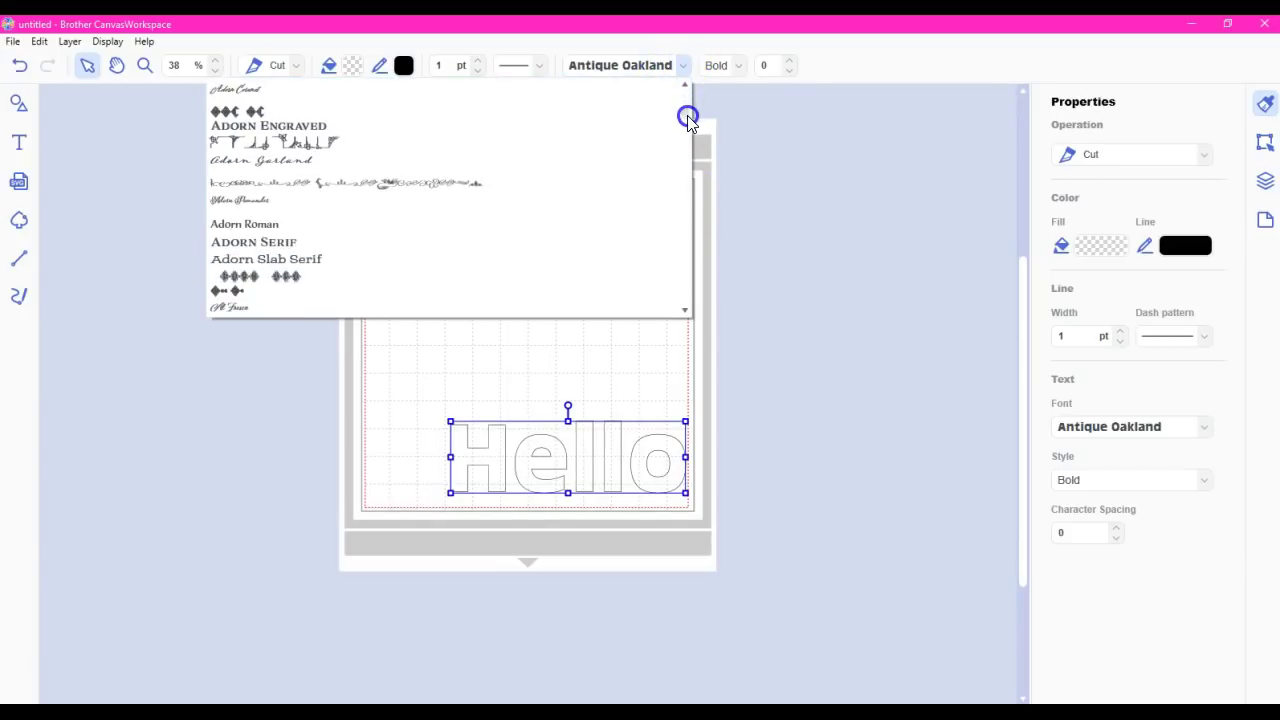
scroll(687, 120, "down", 3)
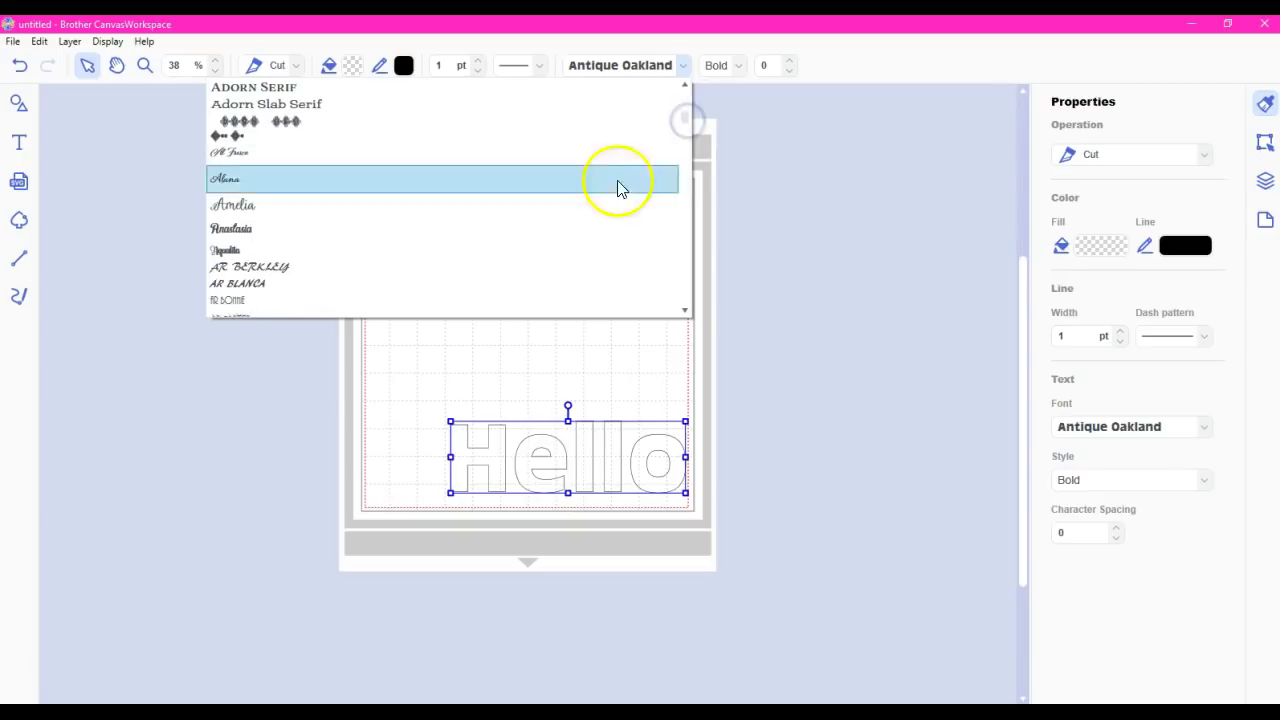
left_click(594, 228)
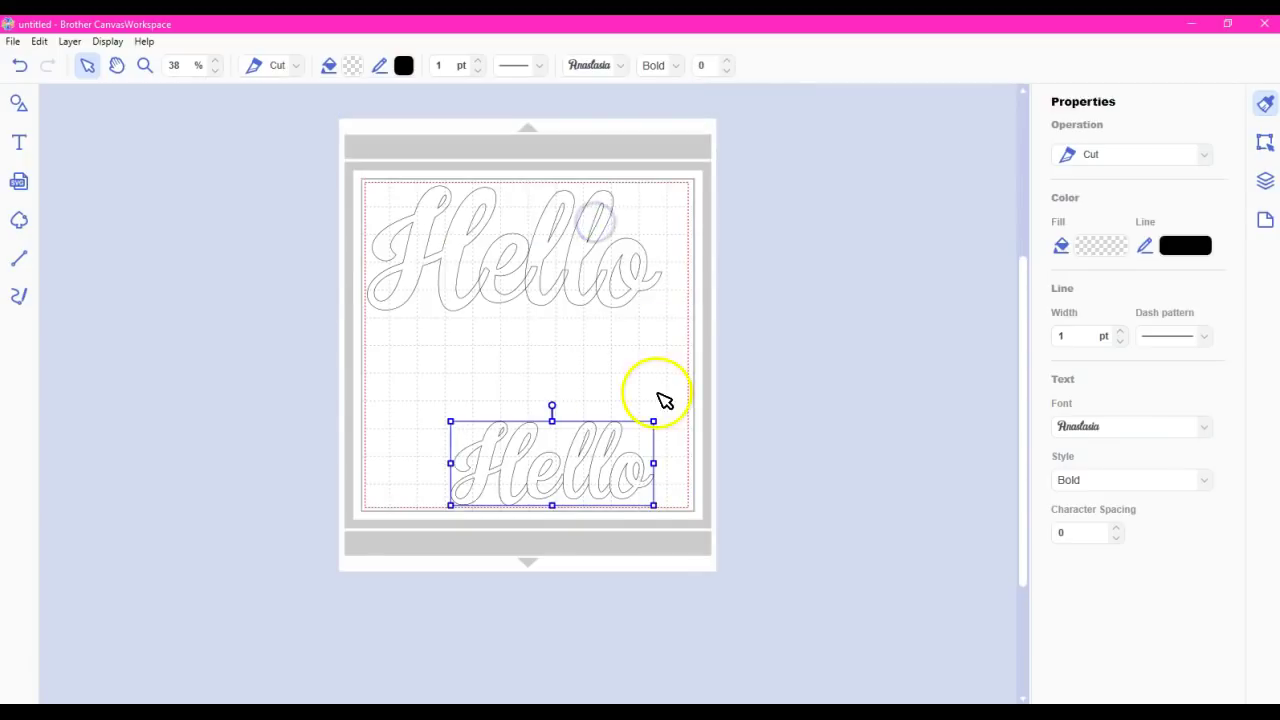
Enlarge the lower Hello further, edit its lettering, then finish the text edit.
left_click_drag(653, 507, 714, 532)
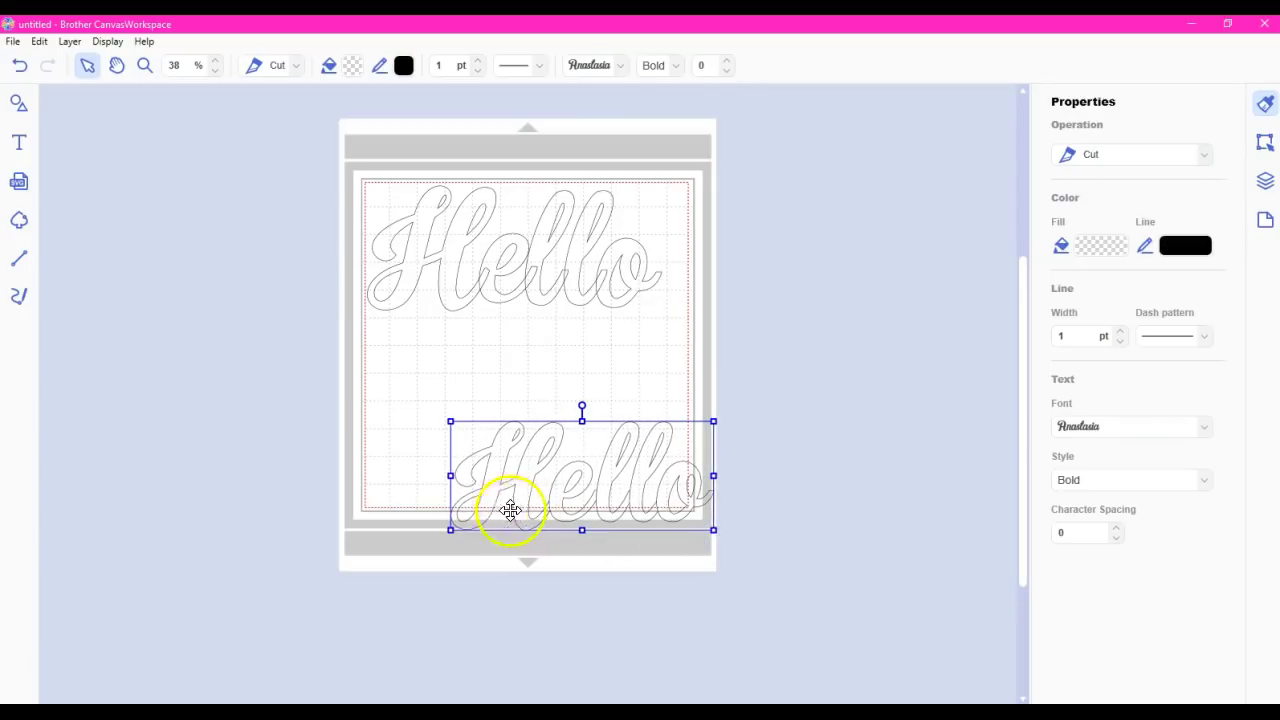
left_click(474, 506)
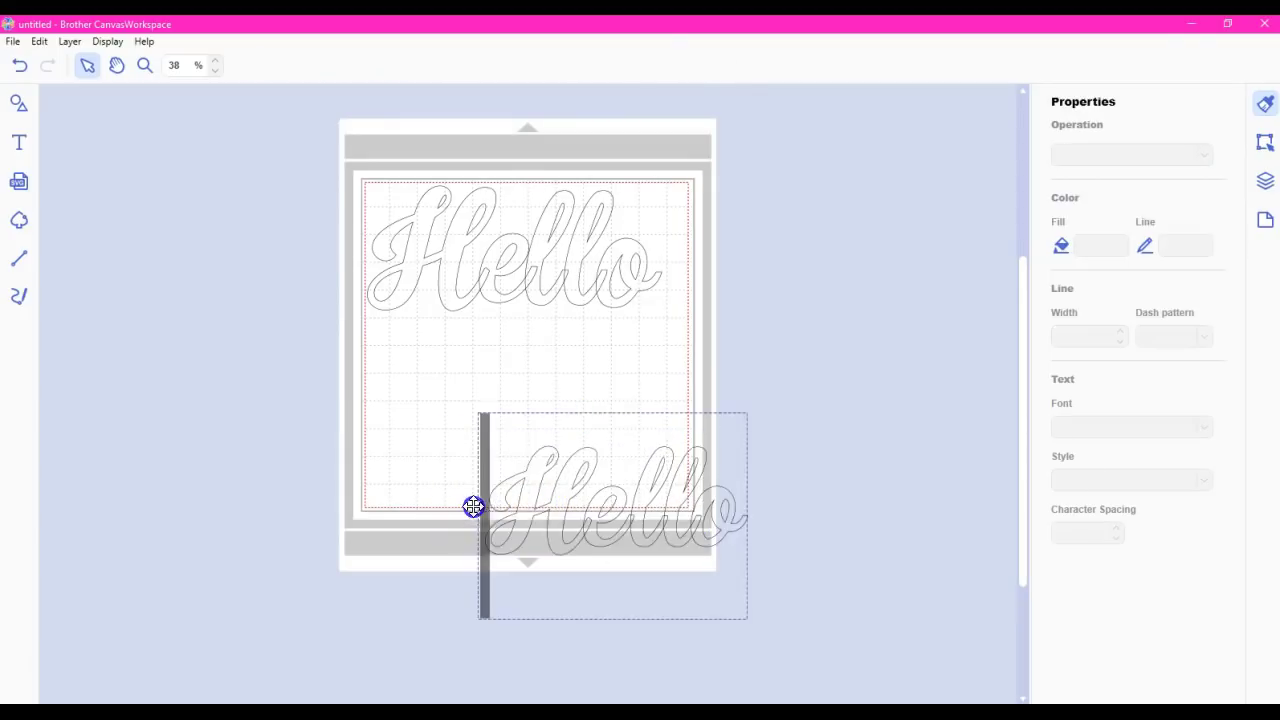
left_click(478, 502)
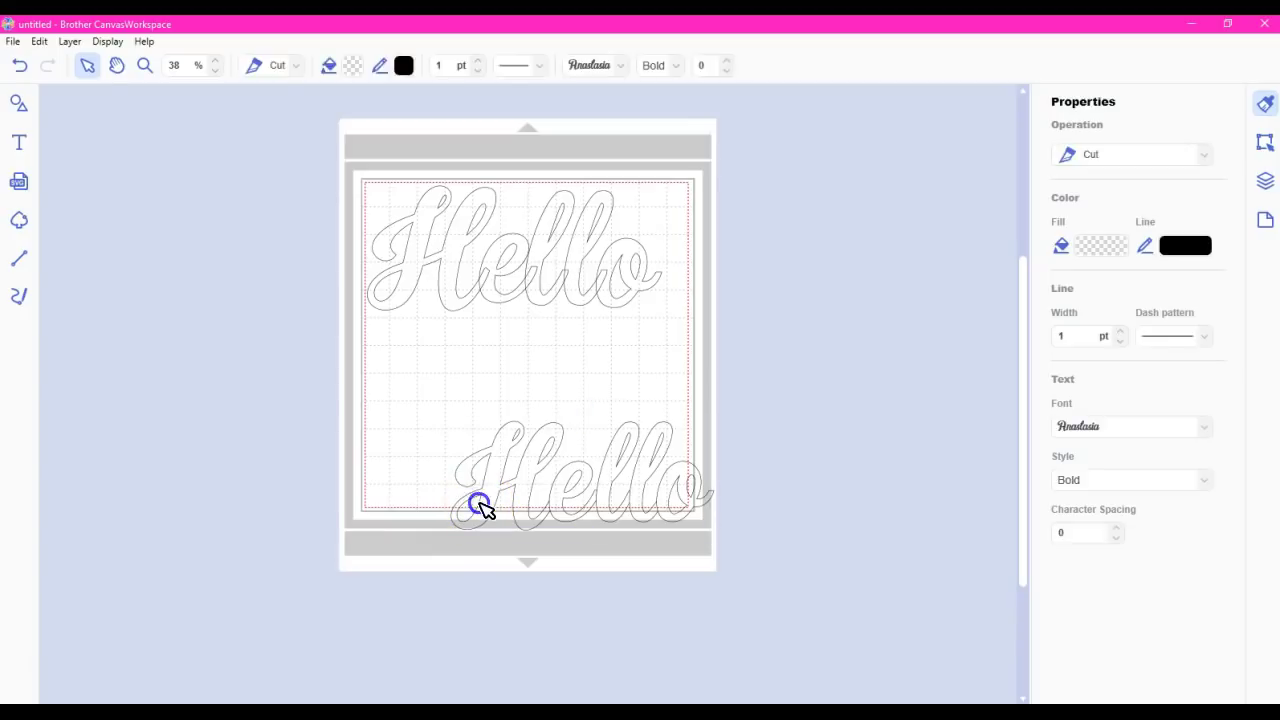
left_click(481, 507)
double_click(480, 495)
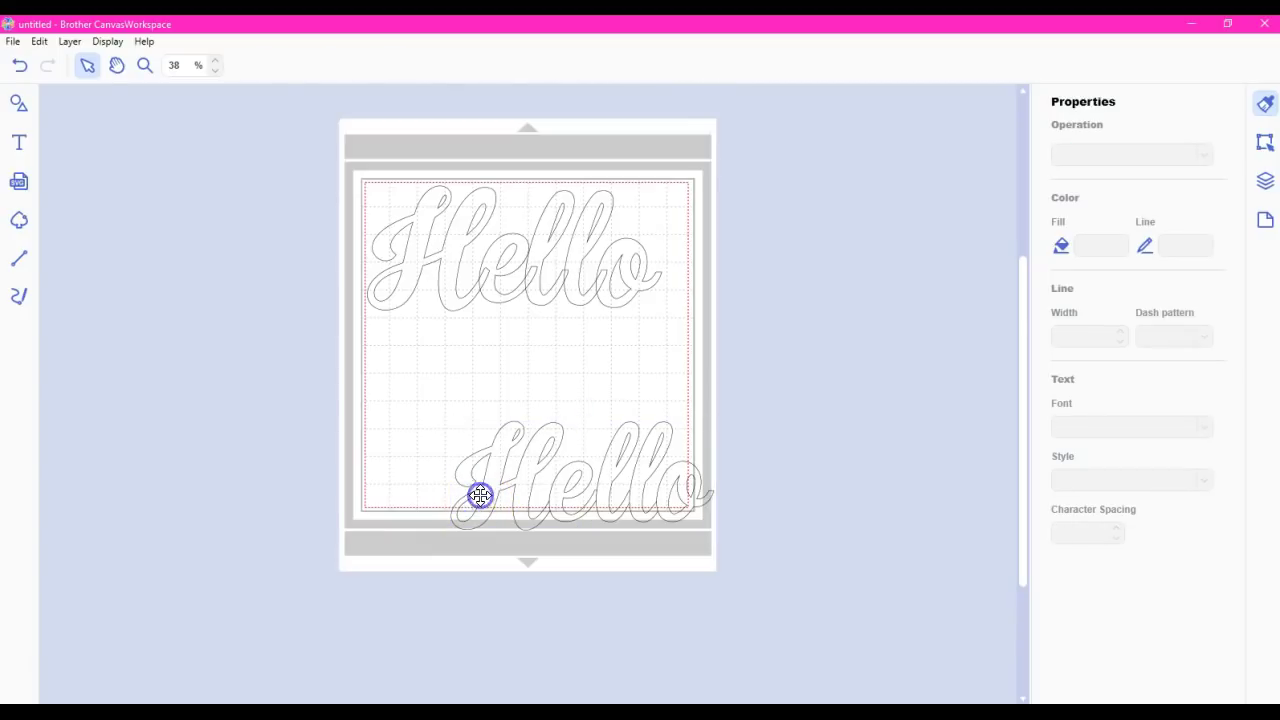
double_click(480, 495)
left_click(480, 495)
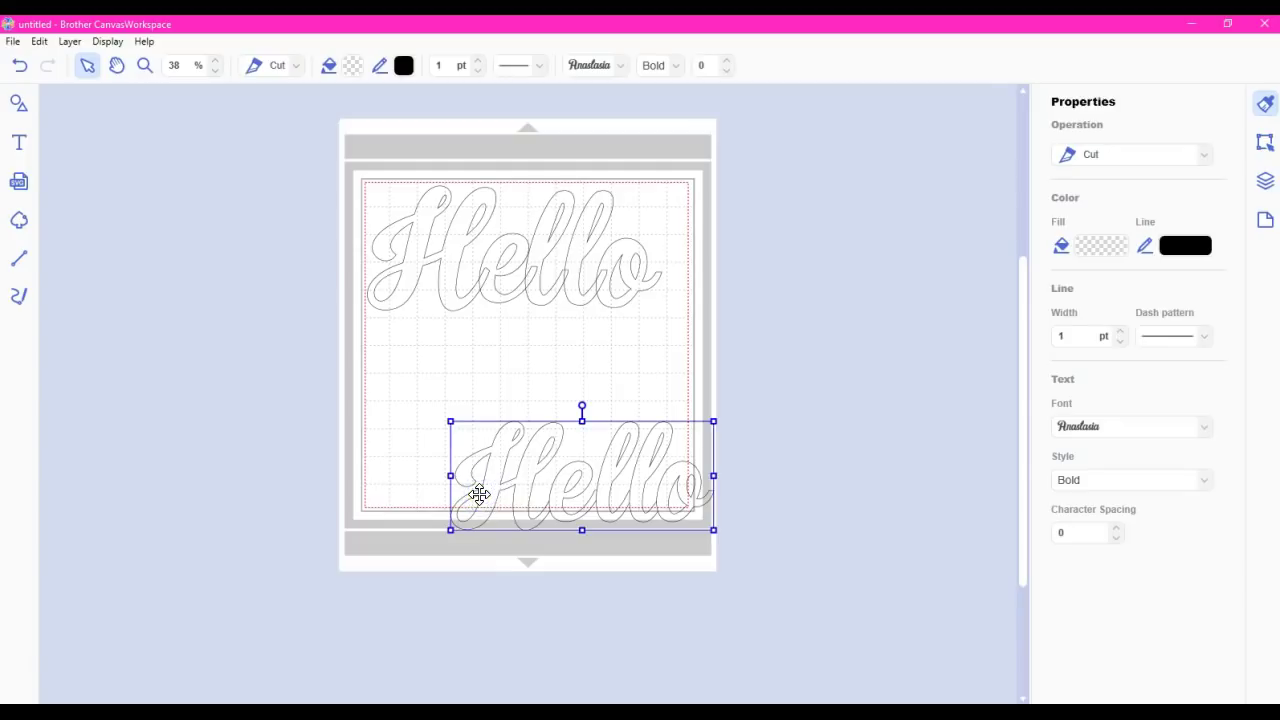
double_click(480, 495)
left_click(480, 495)
double_click(480, 495)
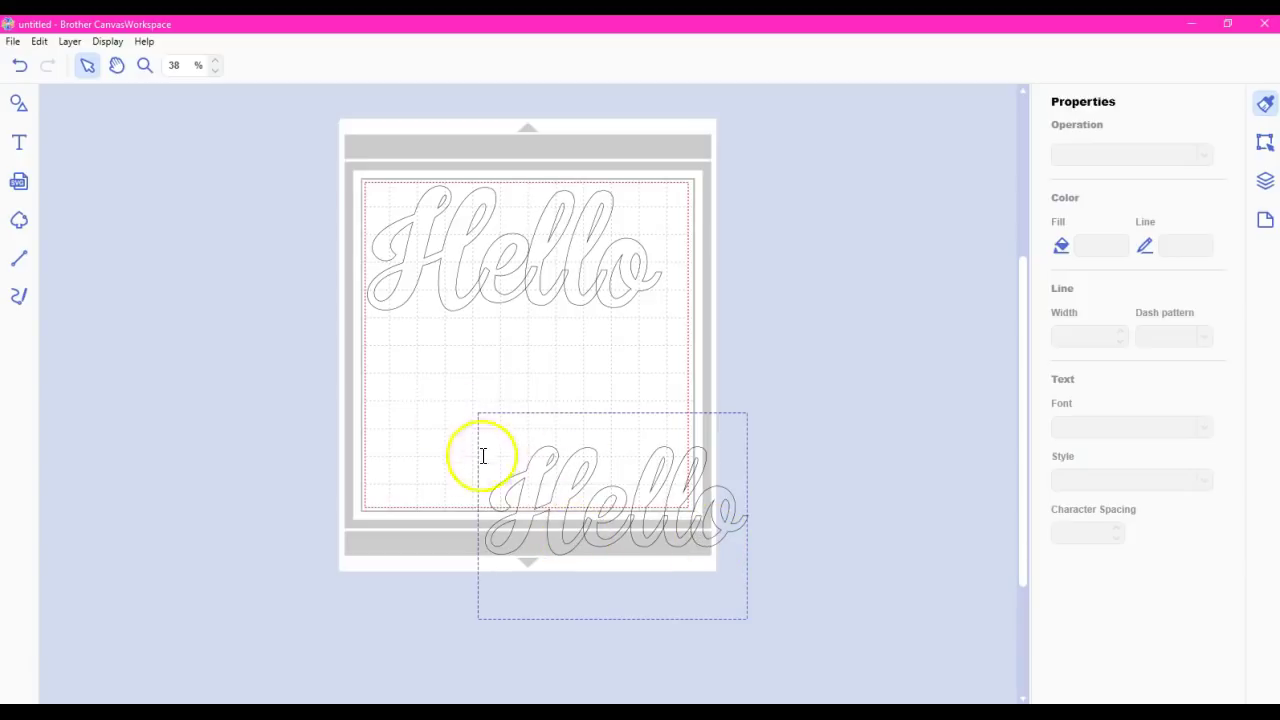
left_click(397, 284)
left_click(397, 284)
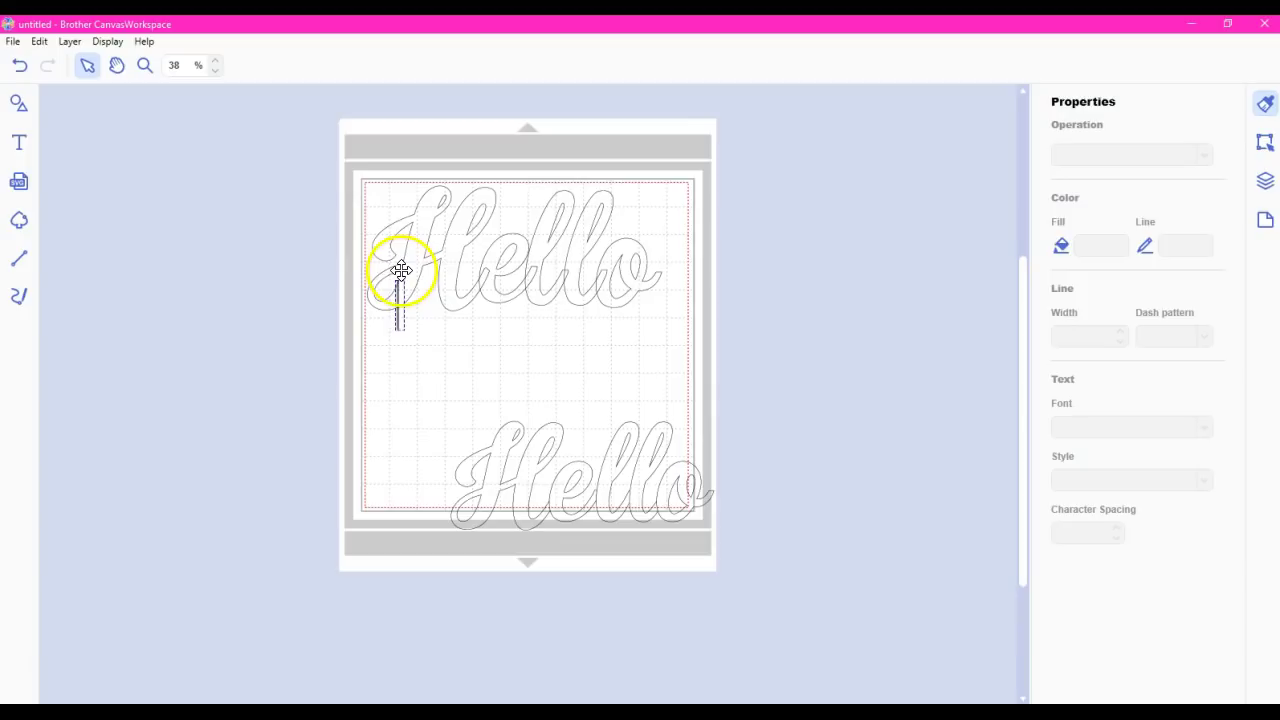
Select the upper Hello and expose its outline nodes for editing, then exit node editing.
left_click(401, 270)
left_click(401, 270)
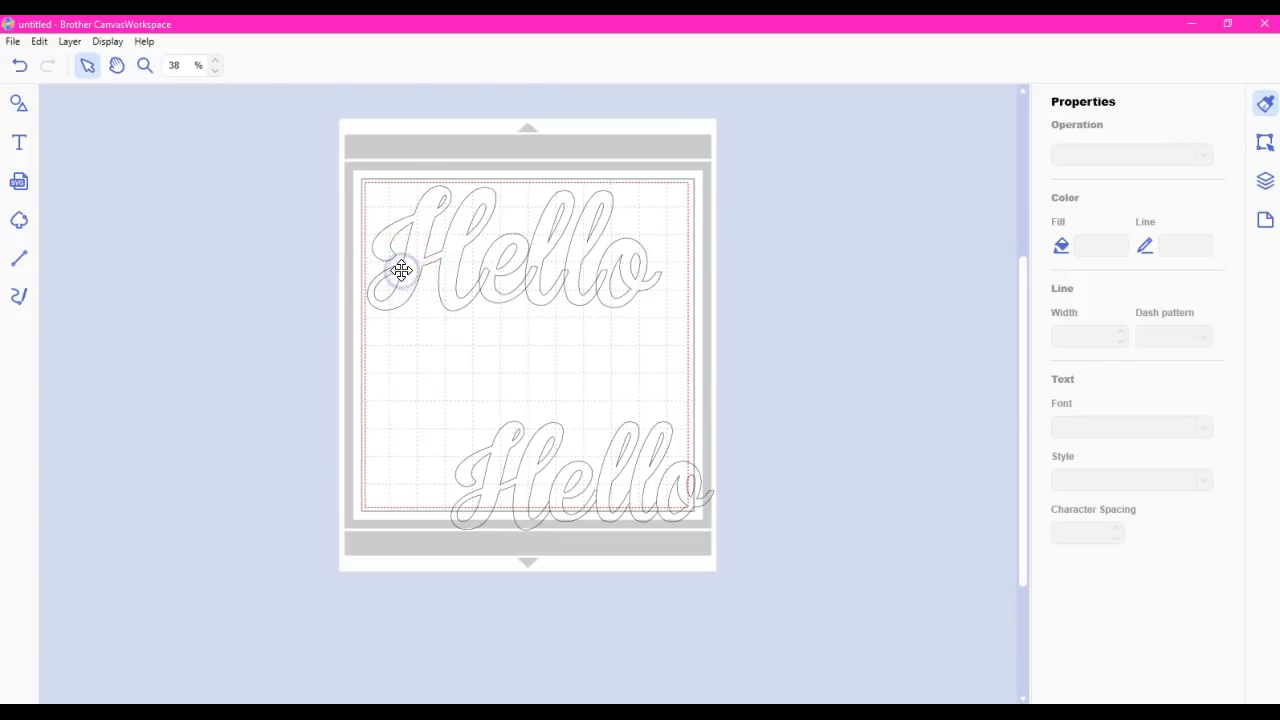
left_click(401, 270)
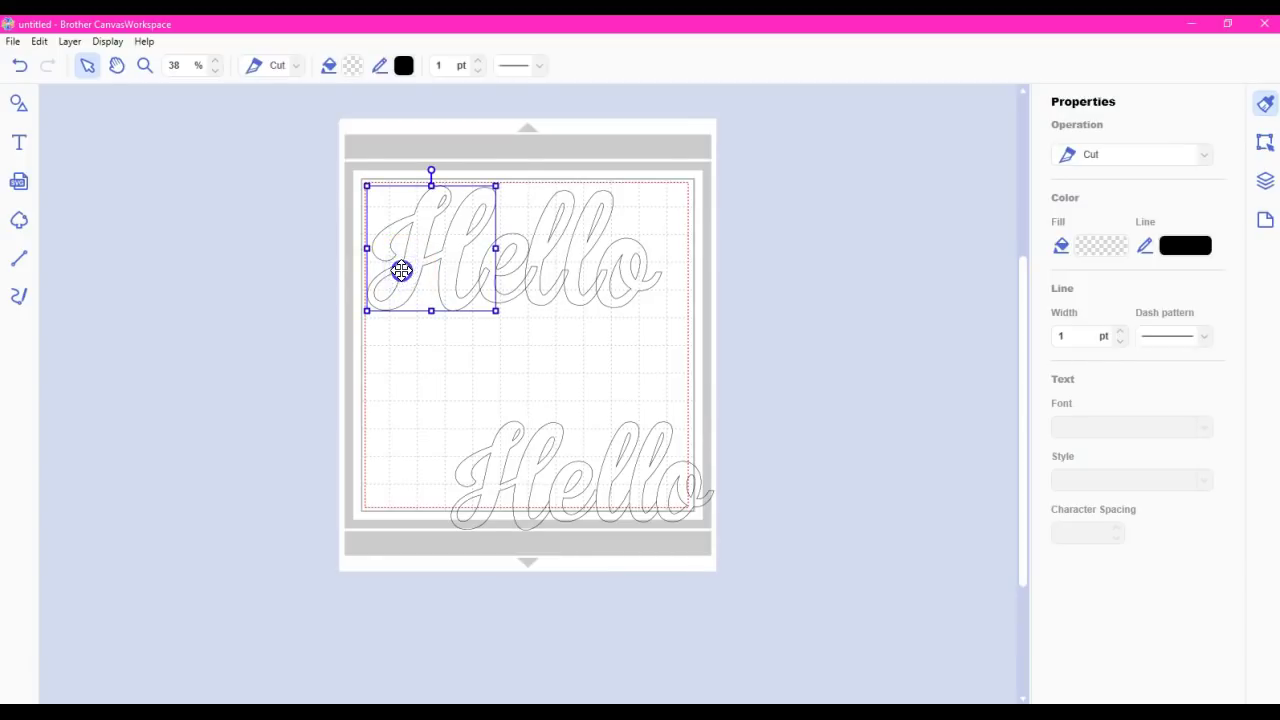
double_click(401, 270)
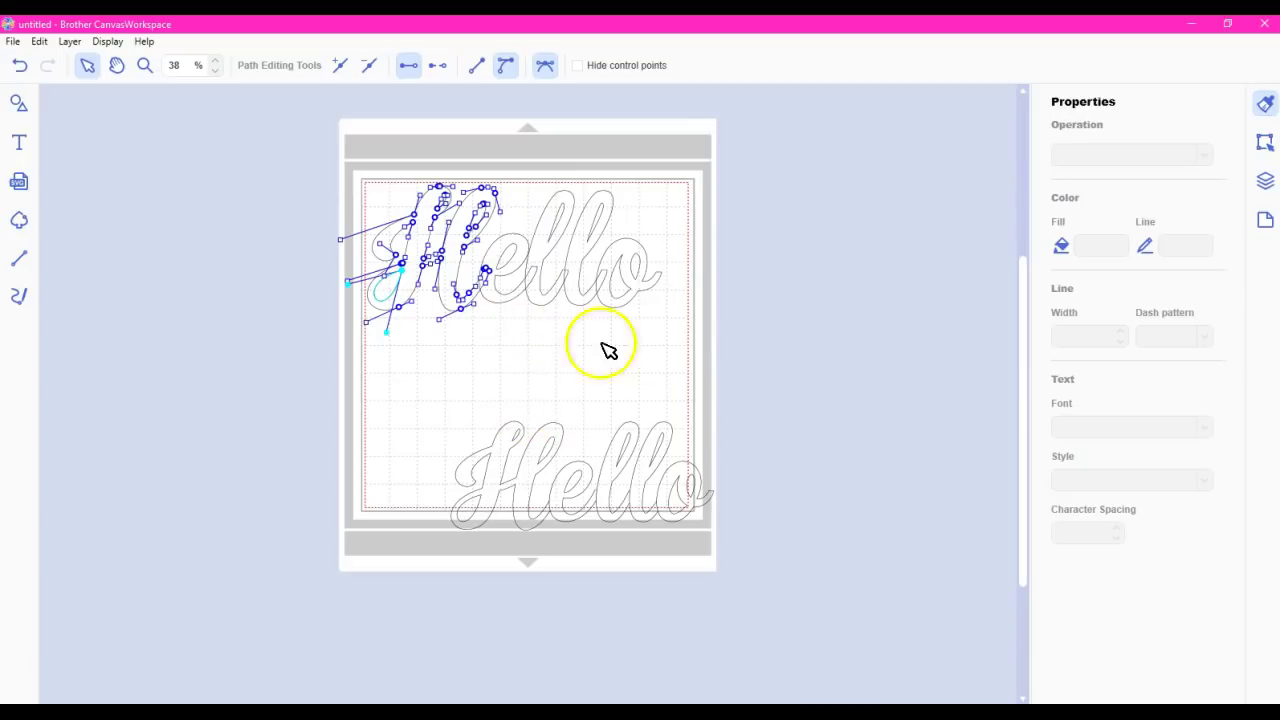
left_click(610, 490)
Raise the lower Hello's character spacing step by step from 0 to 7.
left_click(610, 490)
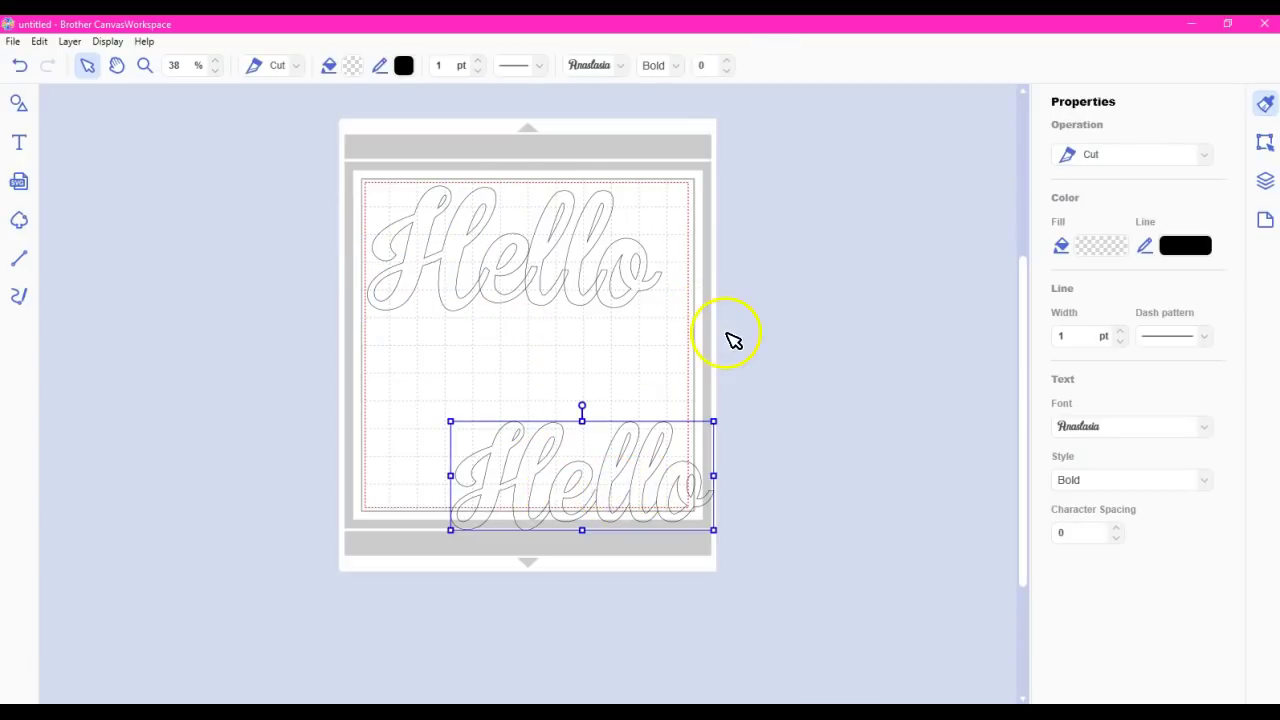
left_click(727, 61)
left_click(727, 61)
left_click(727, 61)
left_click(727, 61)
left_click(727, 61)
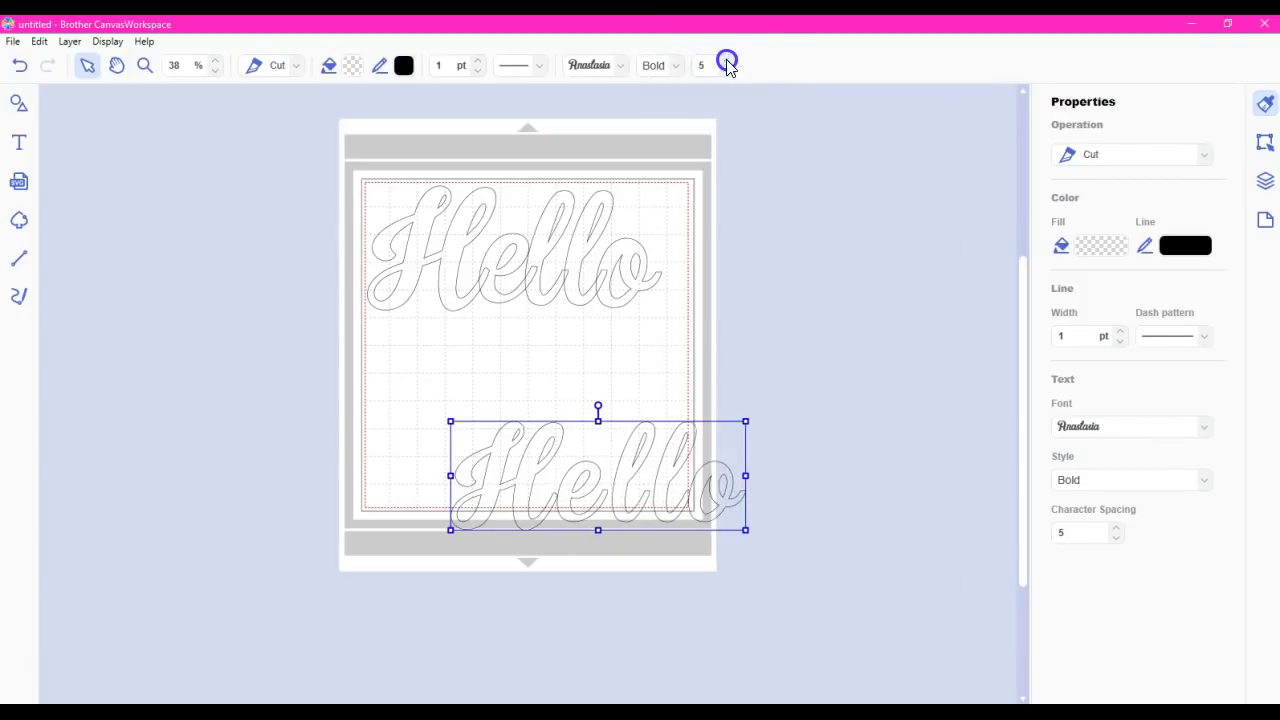
left_click(727, 61)
left_click(727, 61)
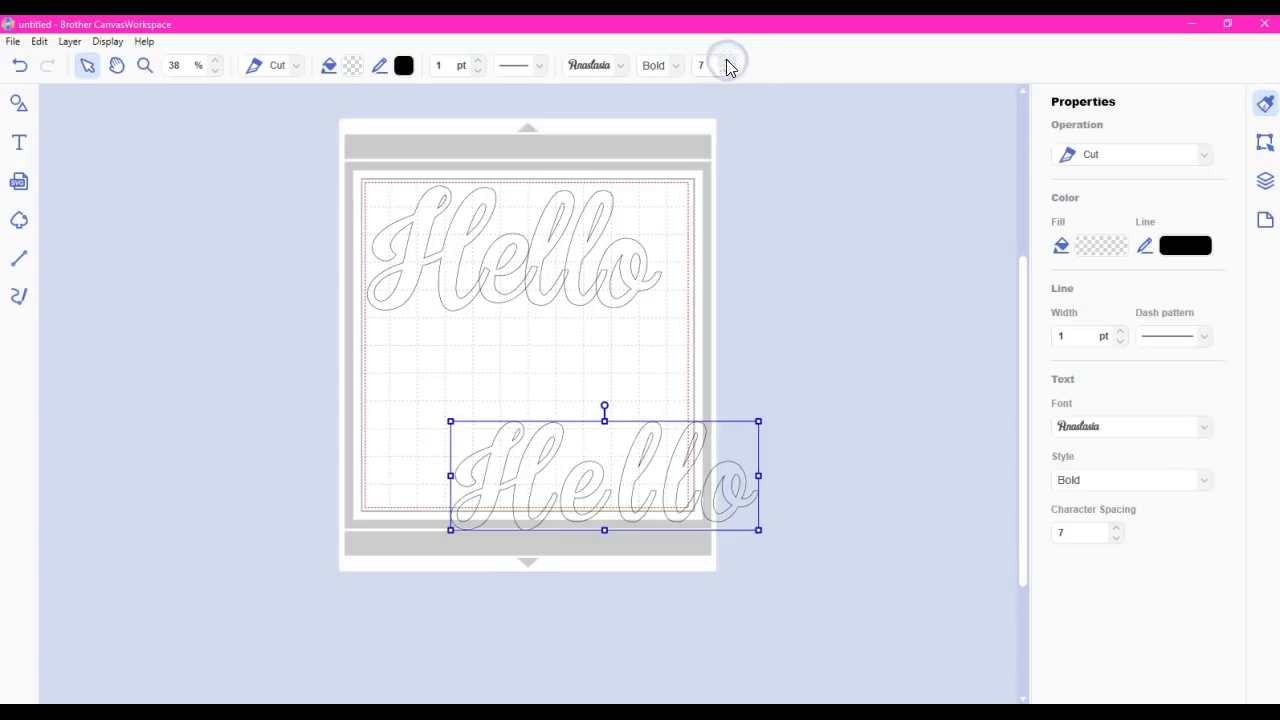
left_click(727, 61)
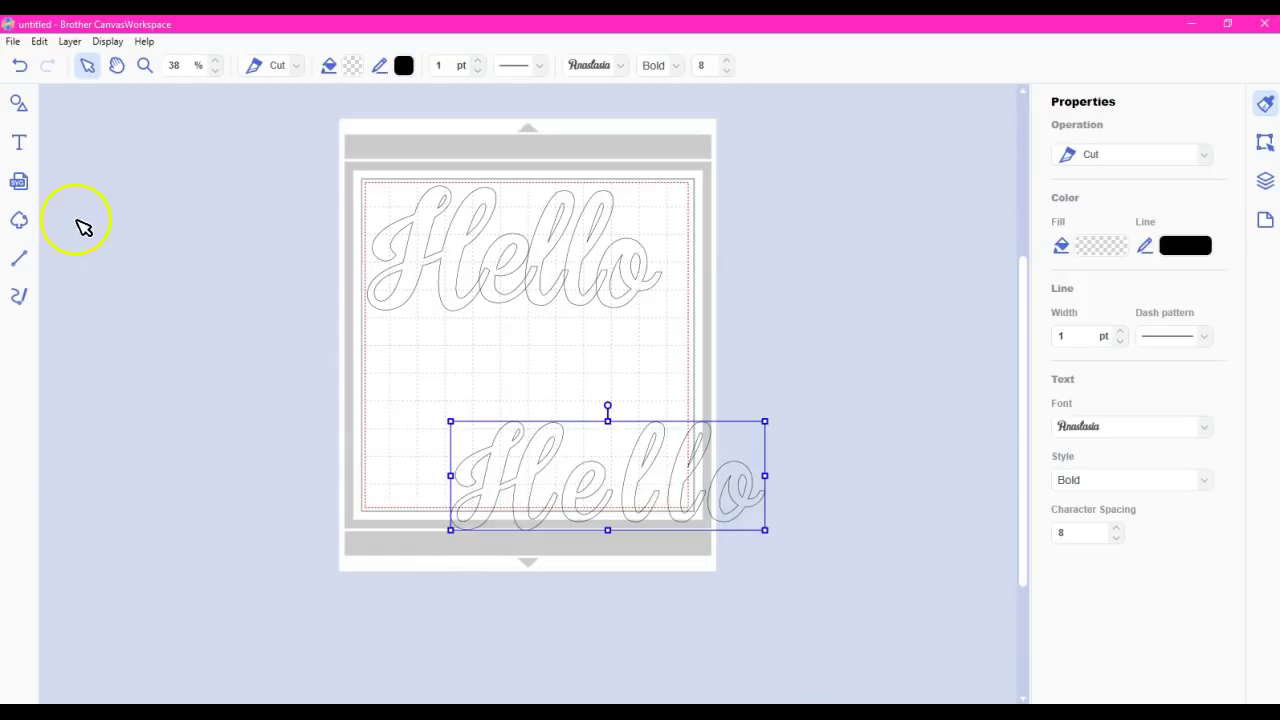
Divide the lower Hello into separate letter outlines with Edit > Process Overlap > Divide.
left_click(38, 42)
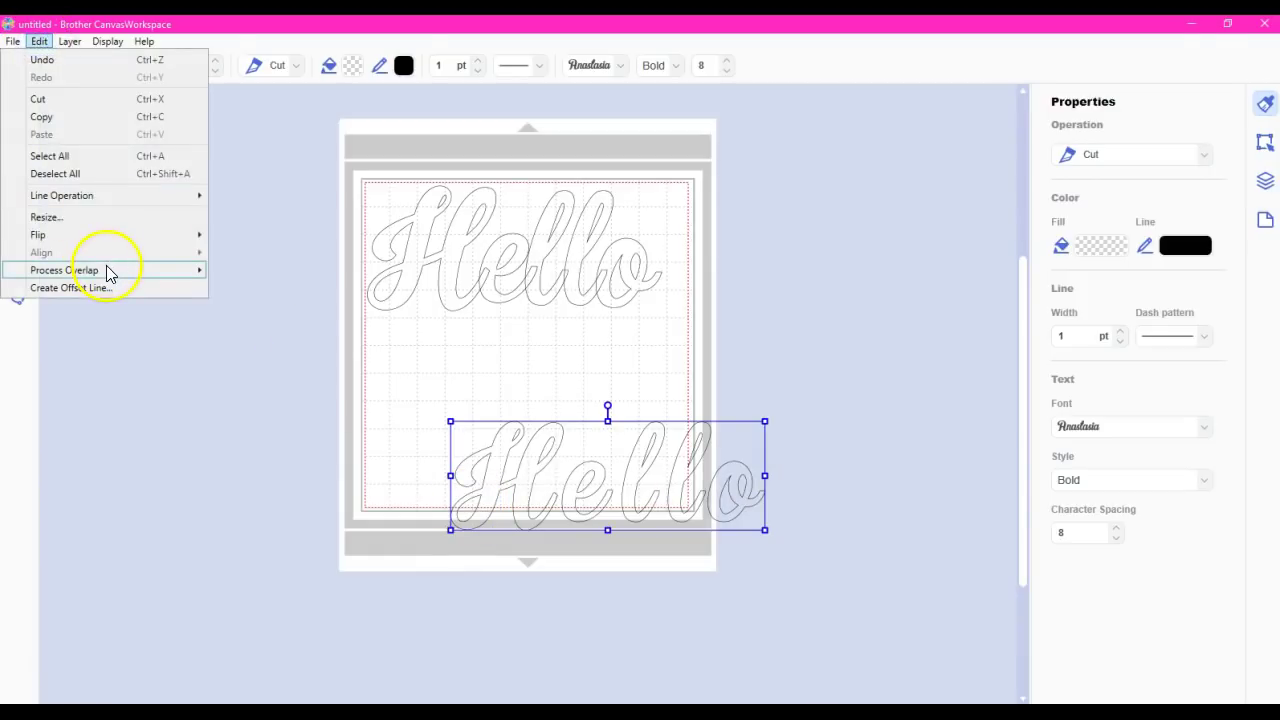
mouse_move(163, 272)
left_click(277, 290)
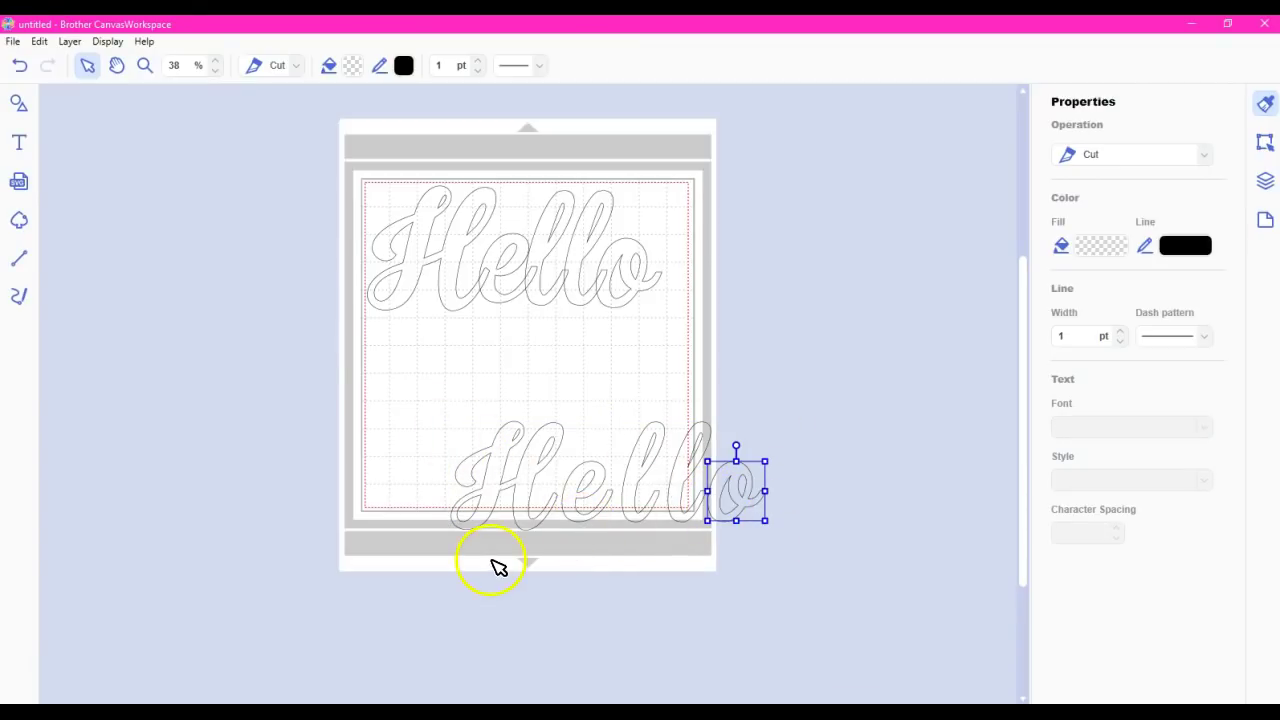
left_click(480, 498)
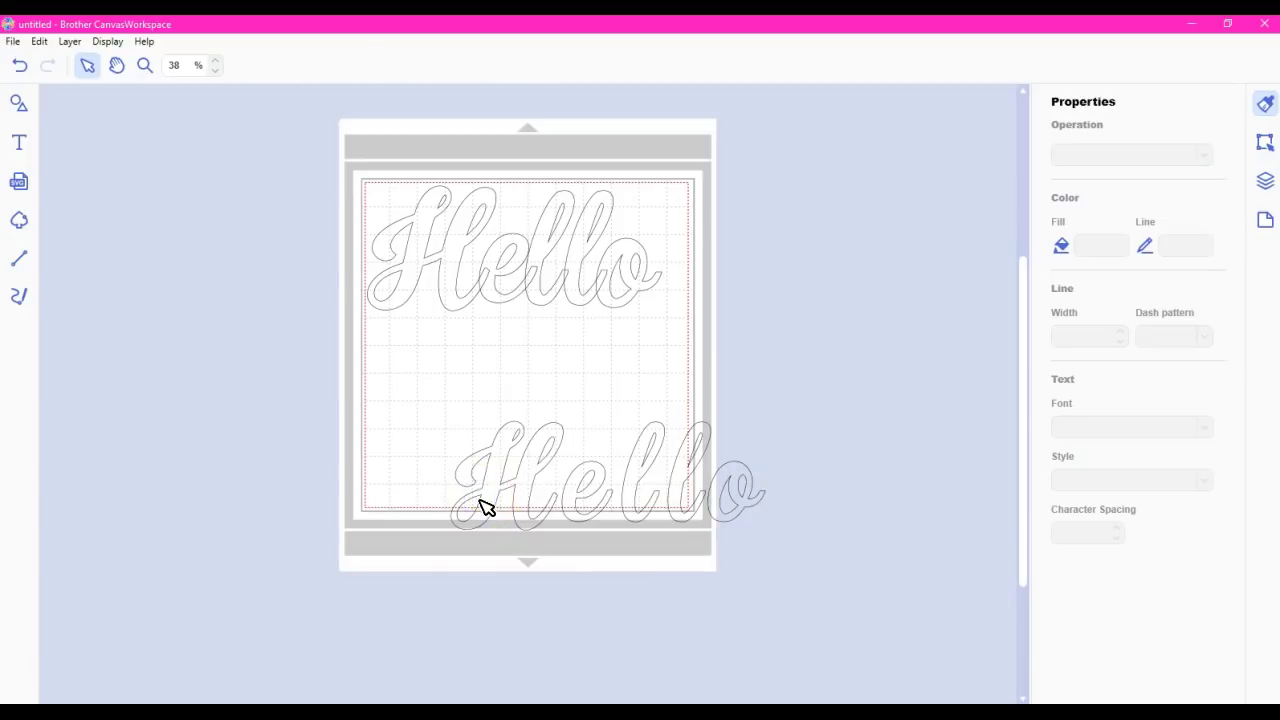
Open node editing on the lower H, leave it, then open the upper Hello's H.
double_click(483, 498)
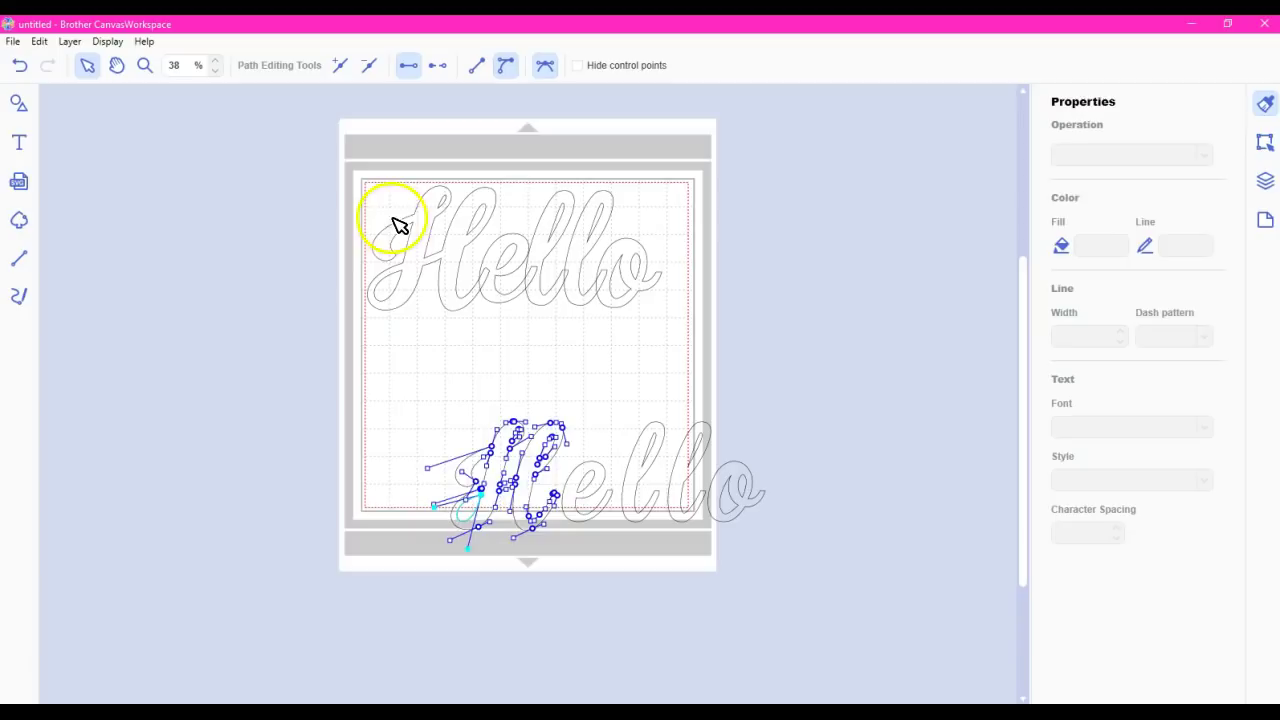
left_click(406, 281)
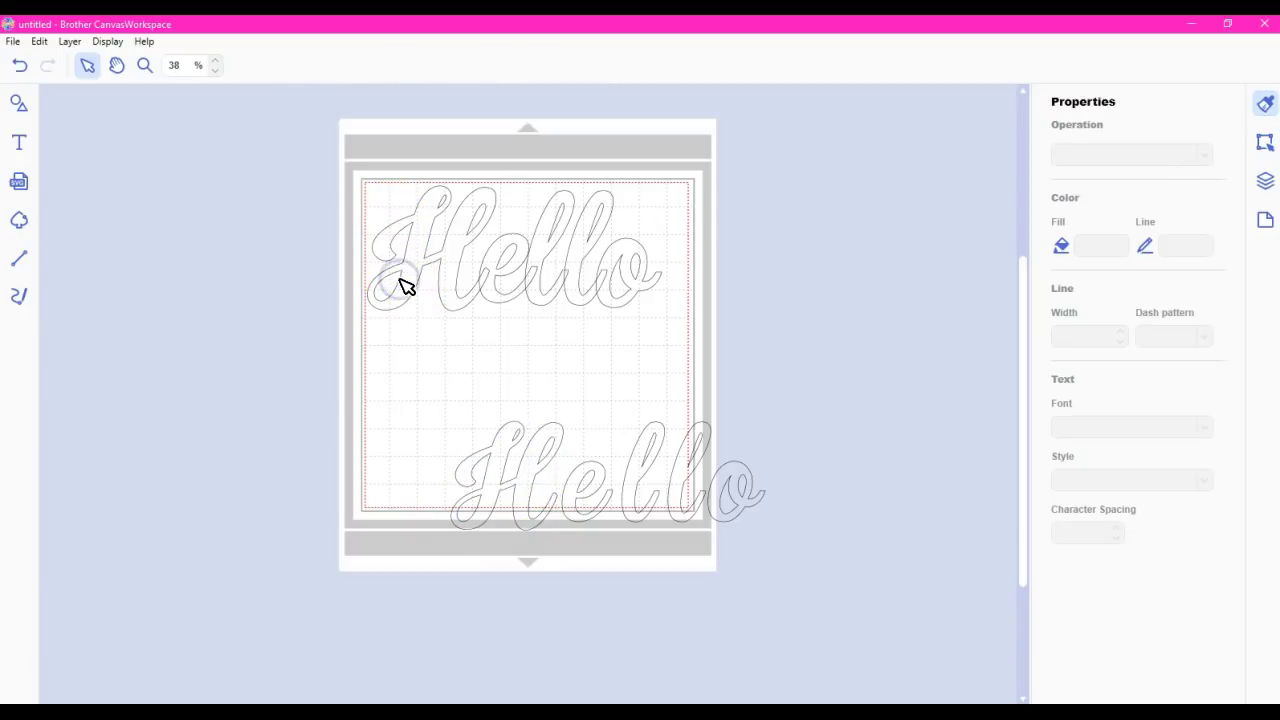
double_click(401, 276)
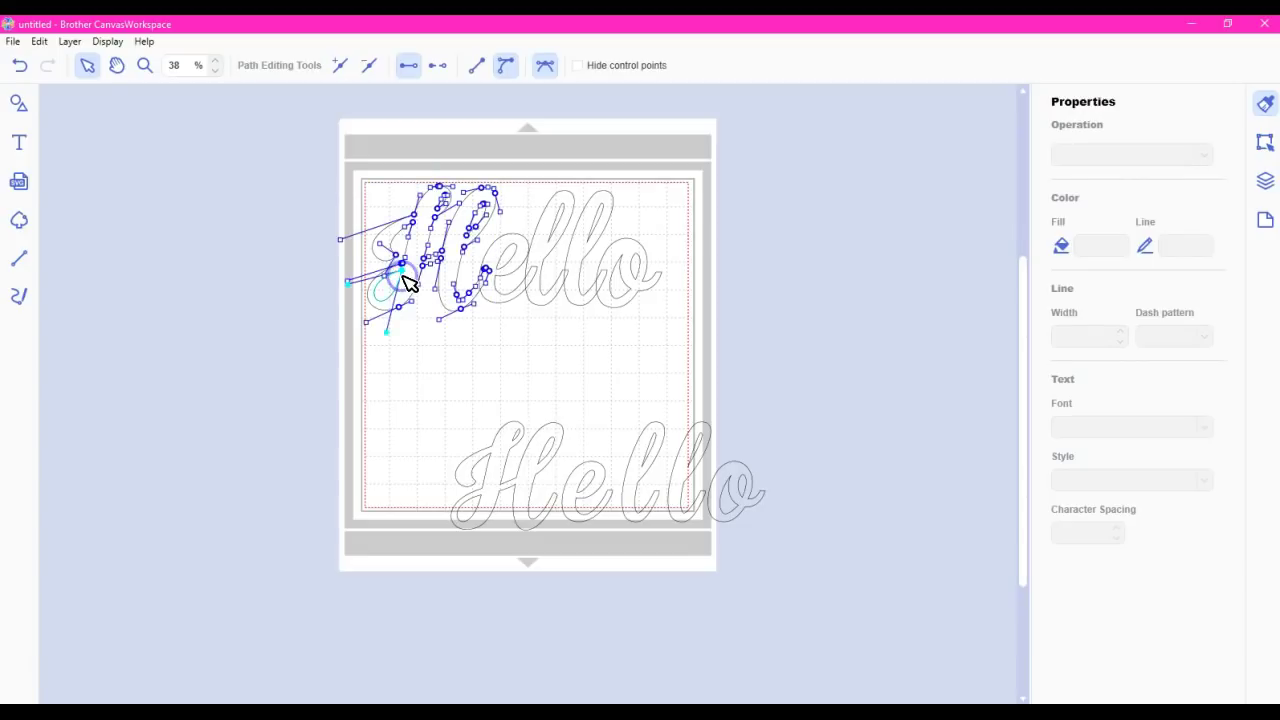
Zoom in on the H to 80 percent.
left_click(214, 61)
left_click(214, 61)
left_click(214, 61)
left_click(214, 61)
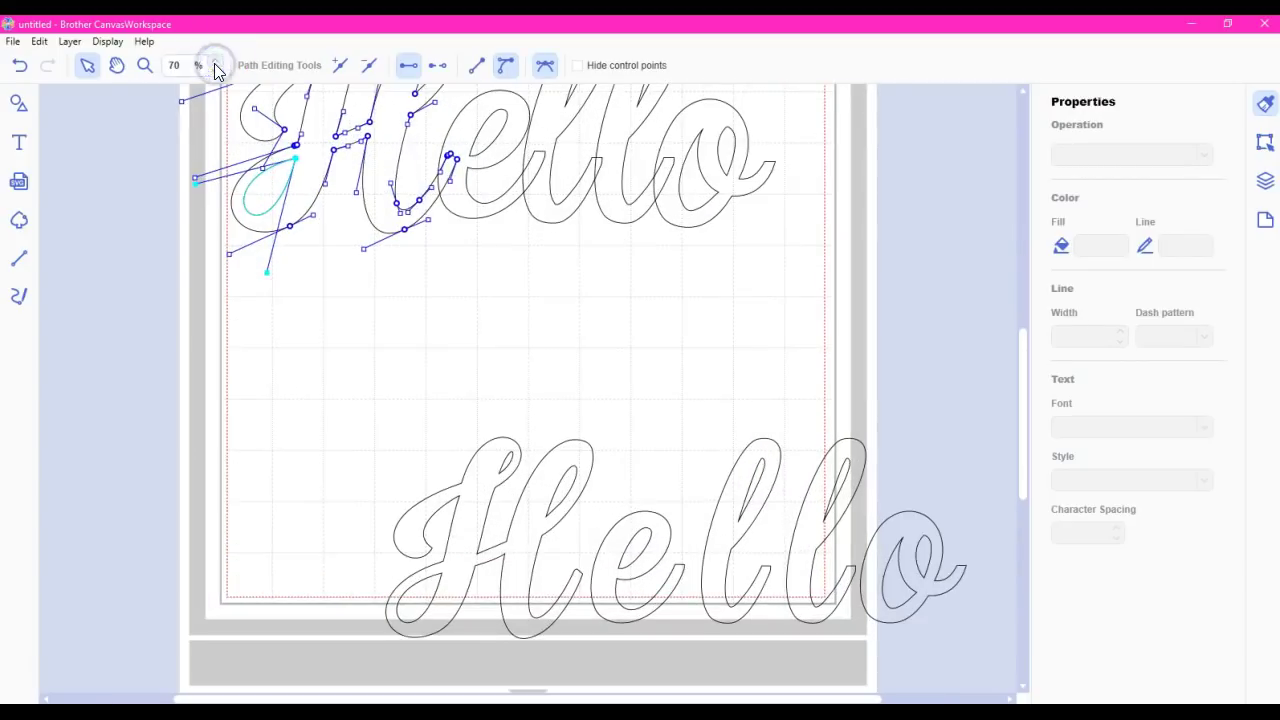
left_click(214, 61)
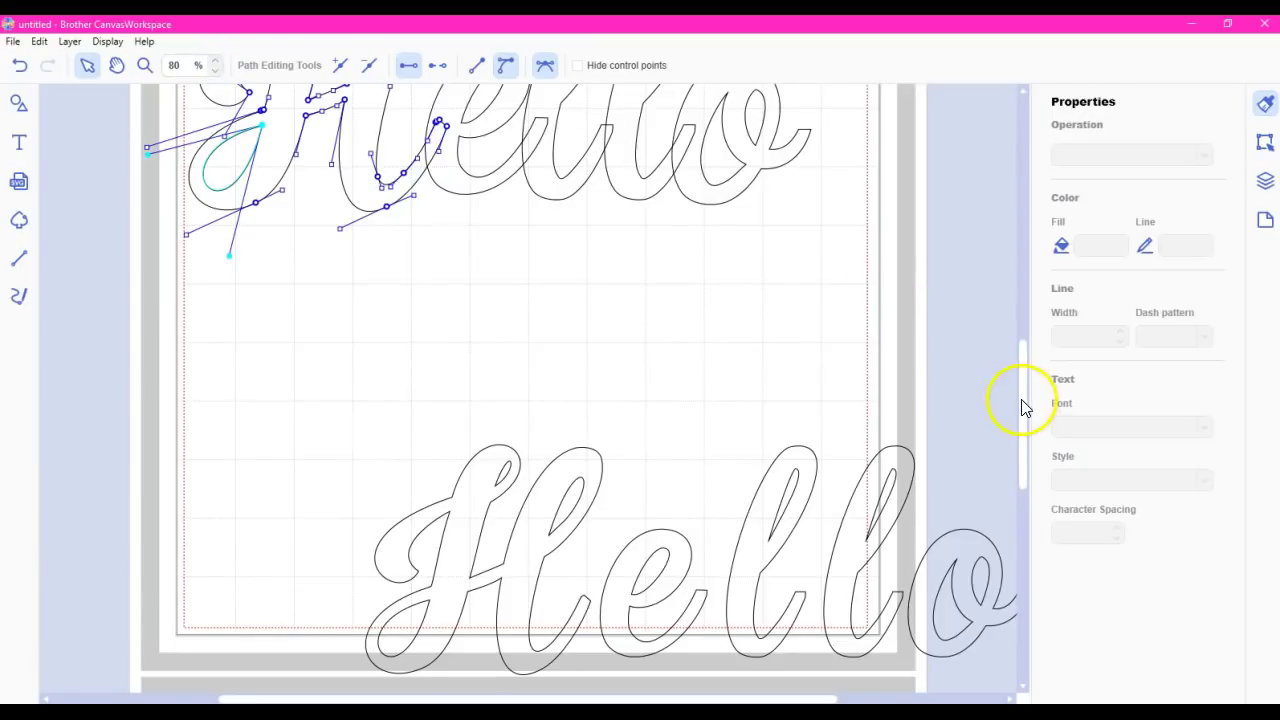
left_click_drag(1022, 399, 1025, 378)
Open the H's outline at a node and add a new point on its inner loop.
left_click(737, 226)
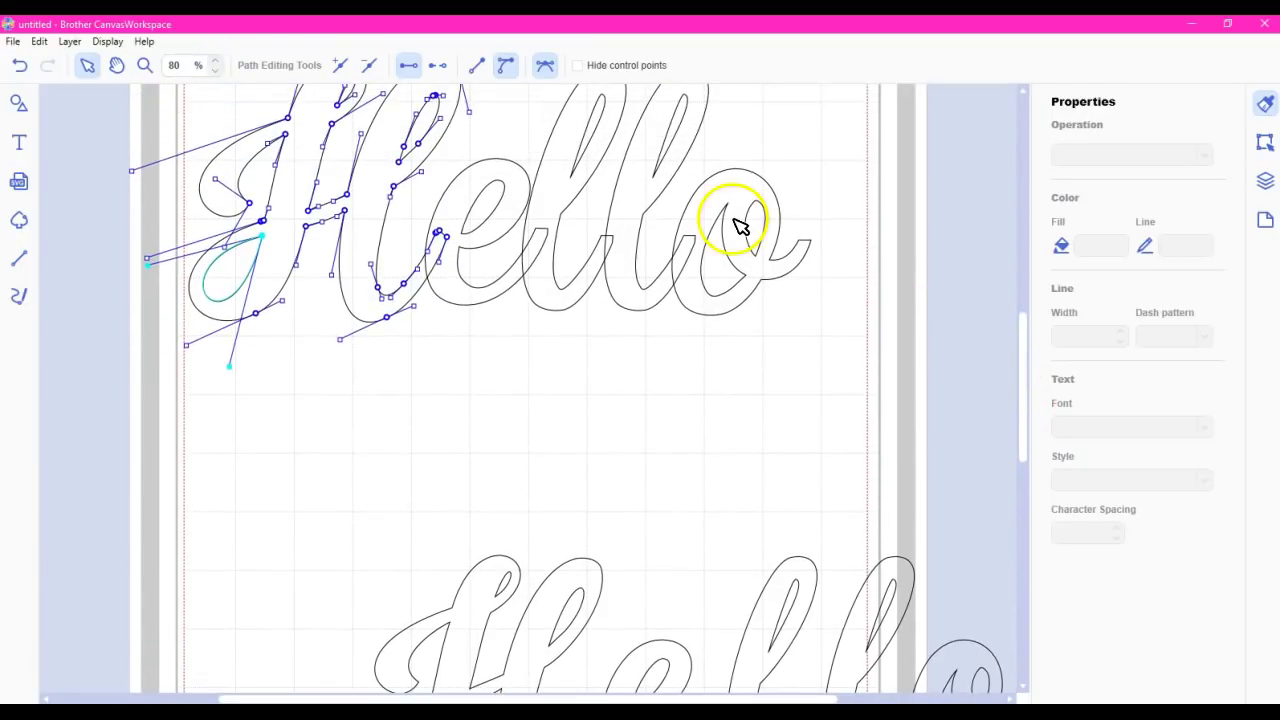
left_click(434, 80)
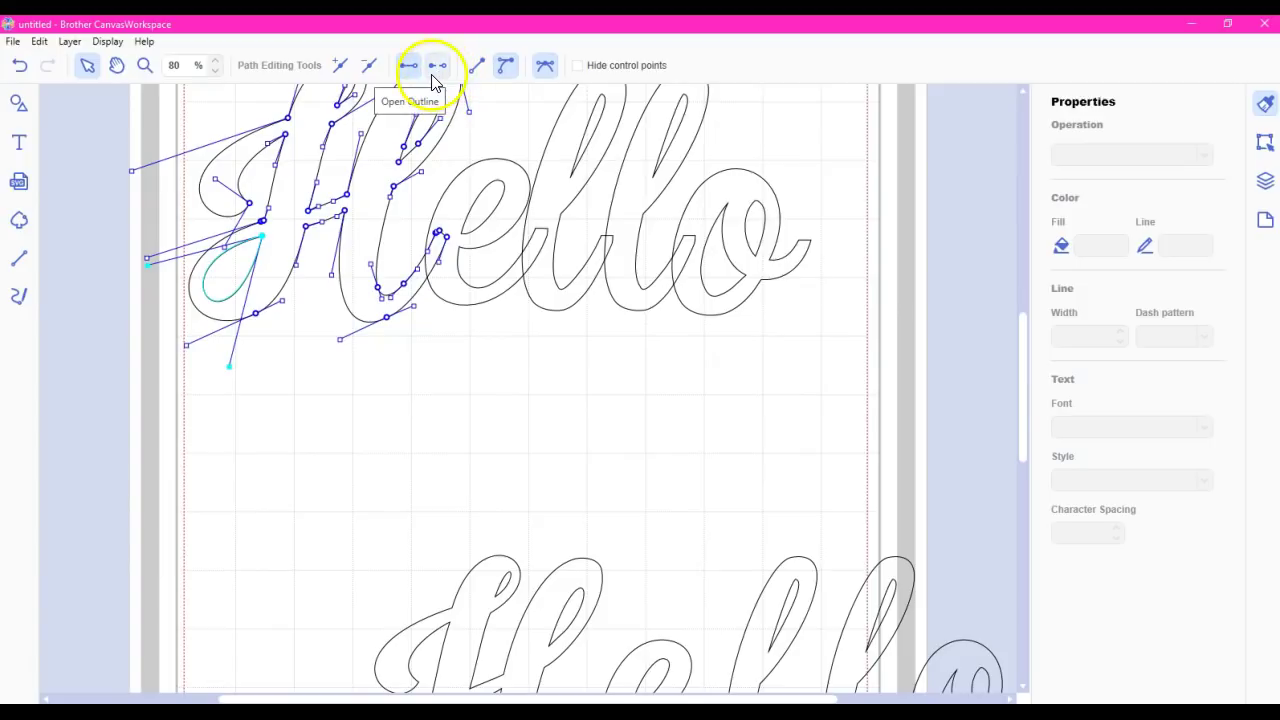
left_click(436, 67)
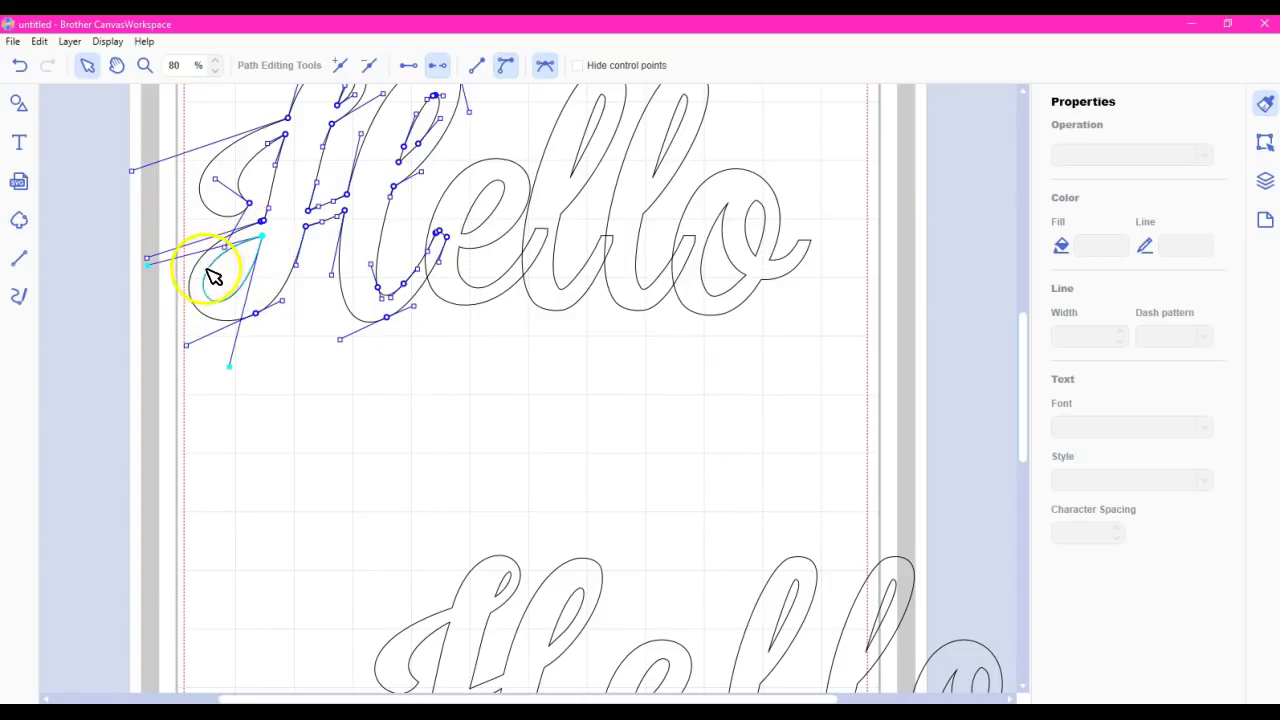
left_click(341, 66)
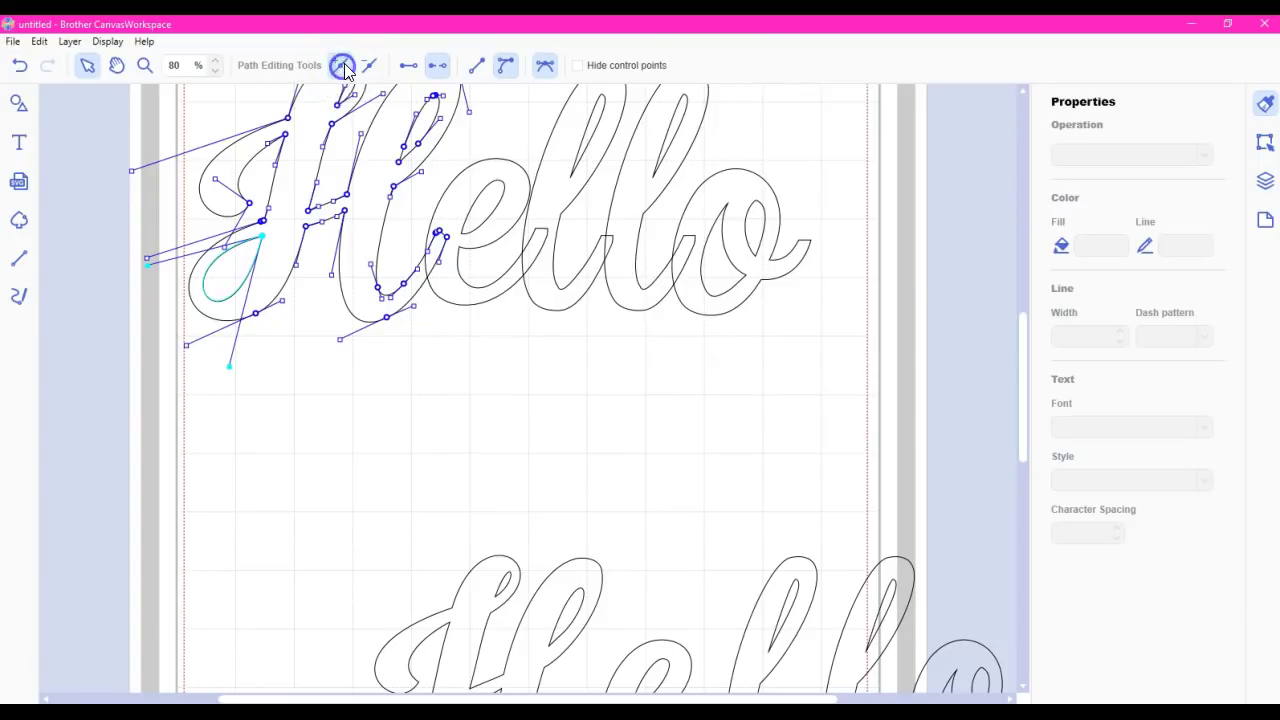
left_click(206, 296)
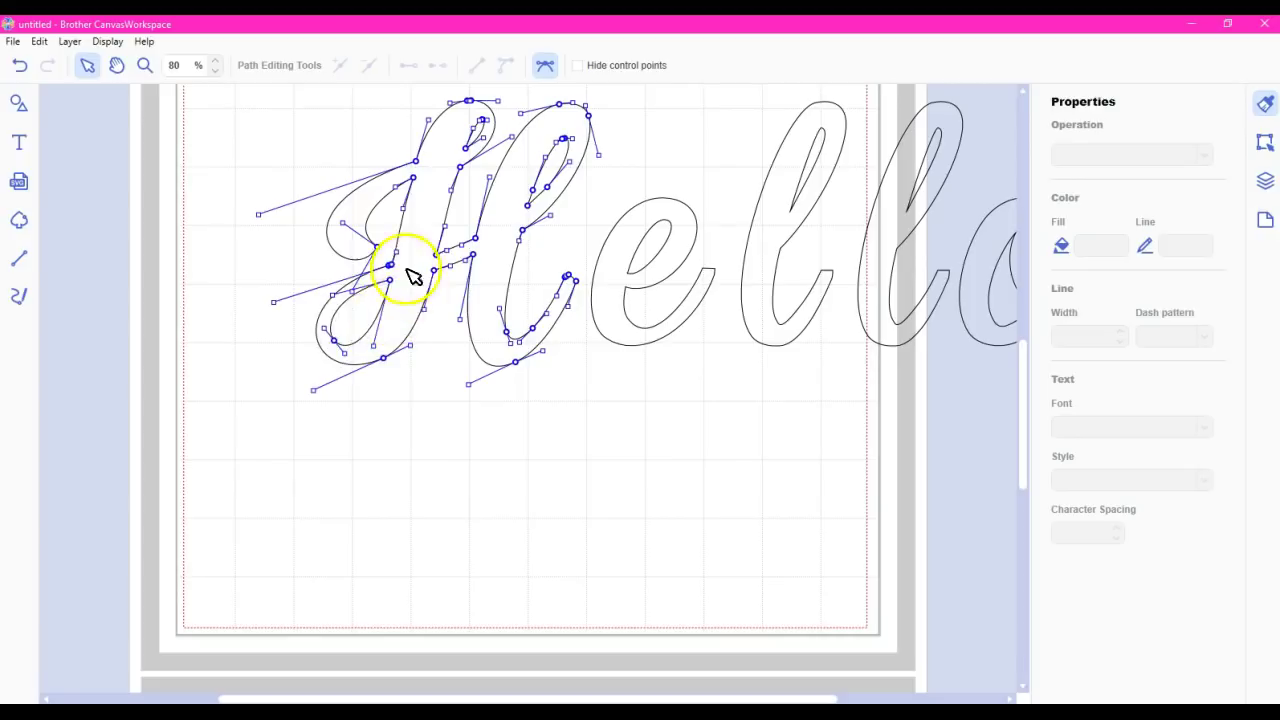
Select the node on the H's lower loop and open the outline there, dropping that inner curve.
left_click(335, 341)
left_click(337, 343)
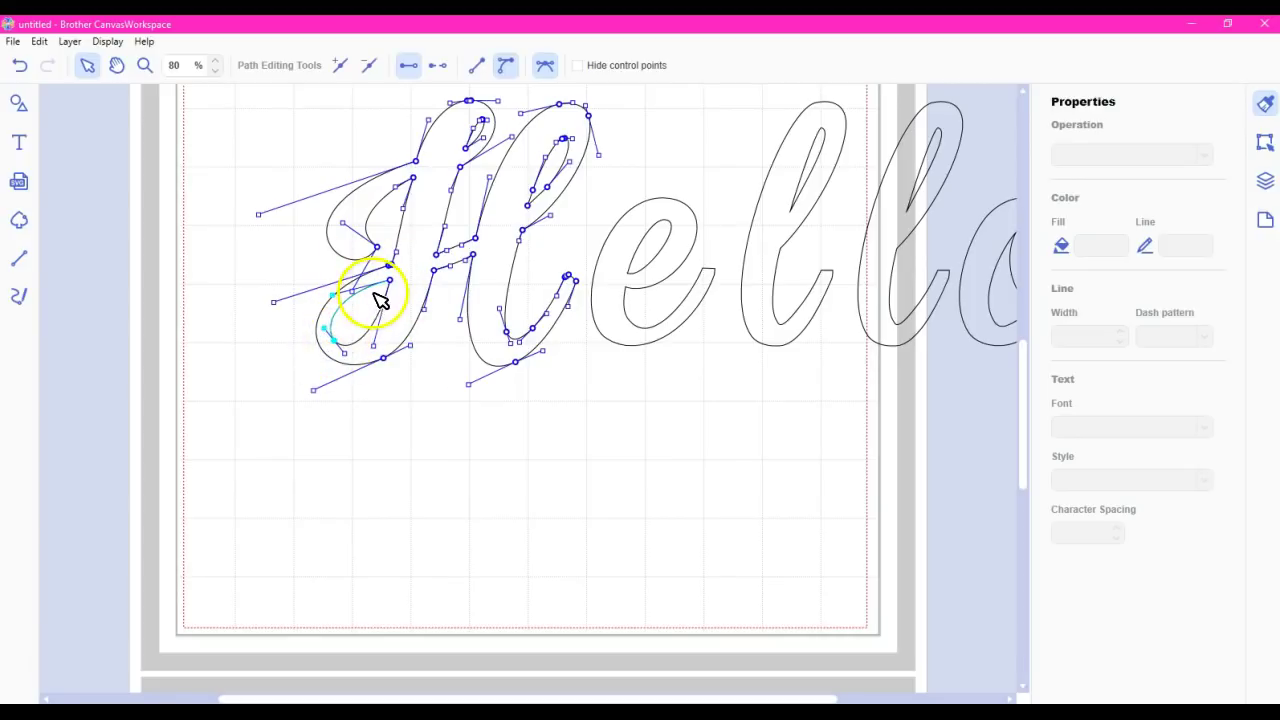
left_click(438, 66)
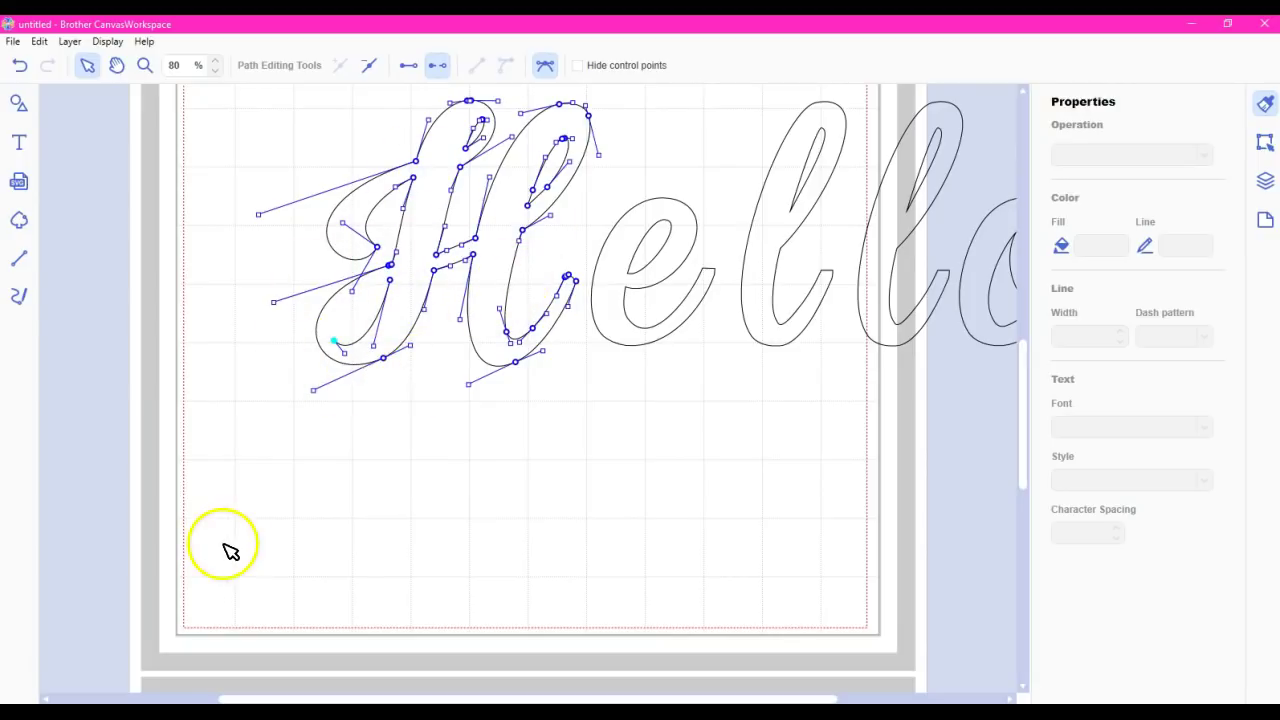
left_click(215, 71)
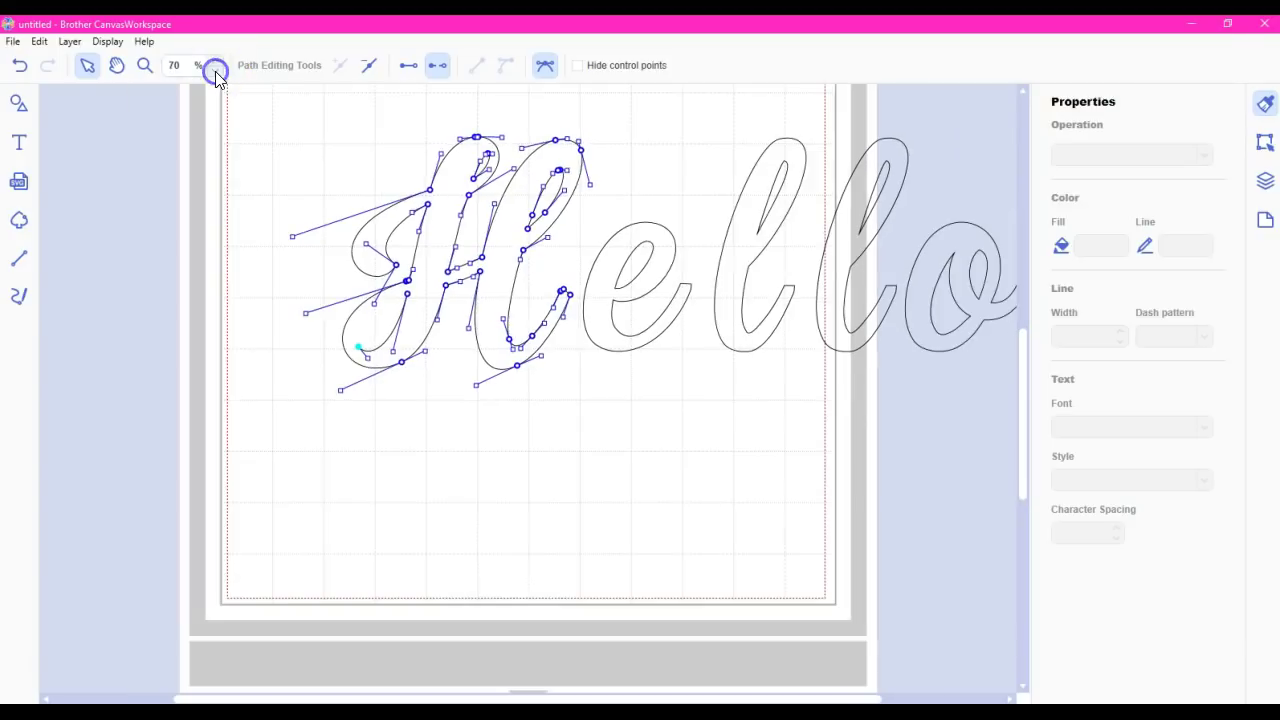
Zoom out, exit node editing, and nudge the e two steps to the left.
left_click(215, 71)
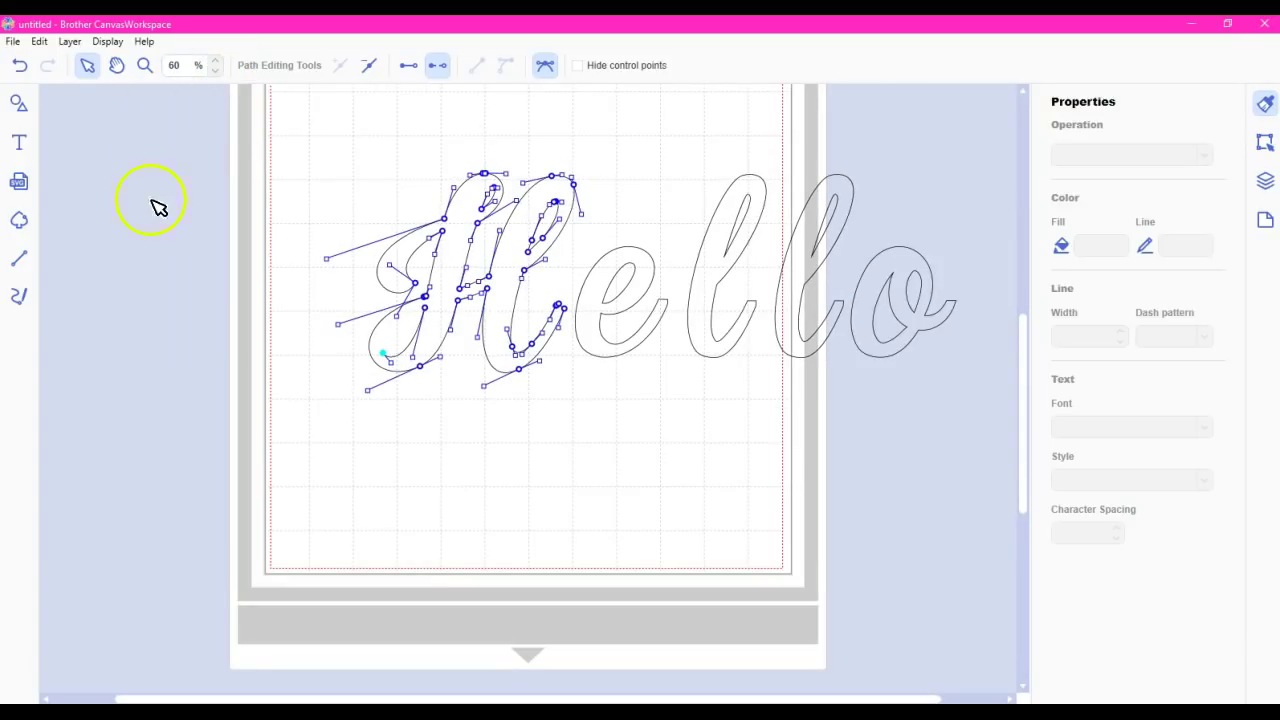
left_click(87, 68)
left_click(396, 184)
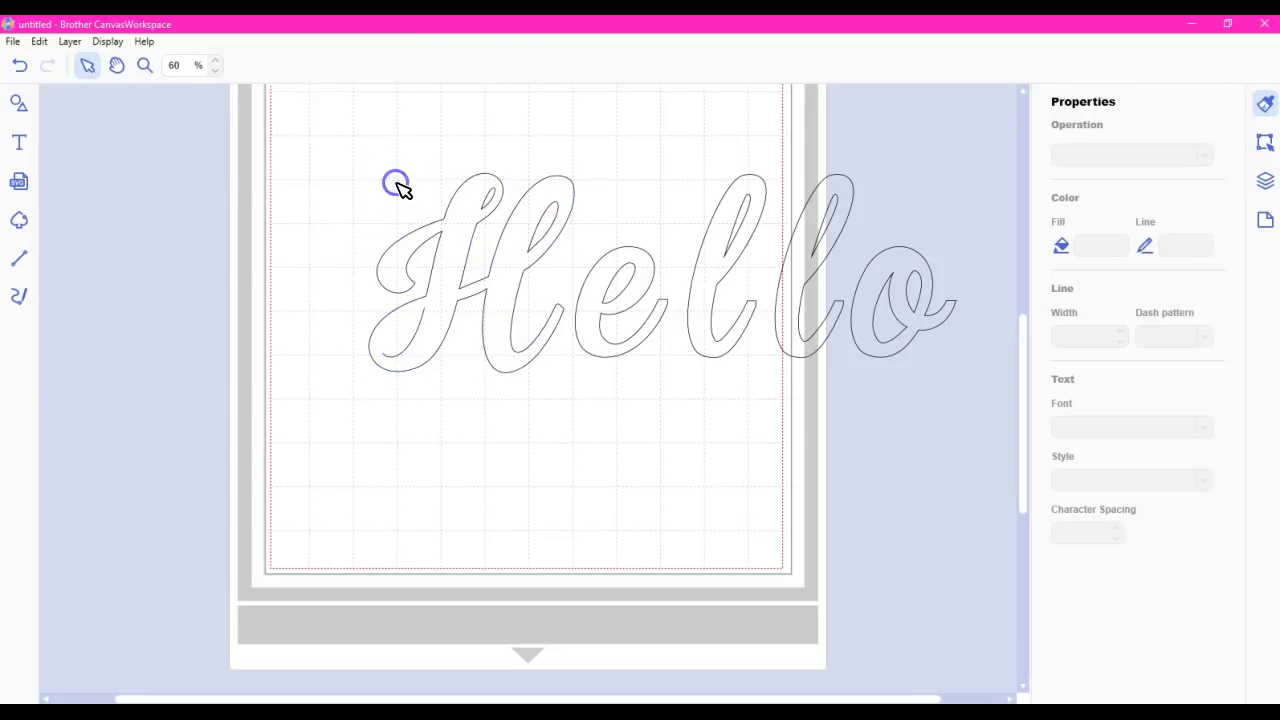
left_click(607, 306)
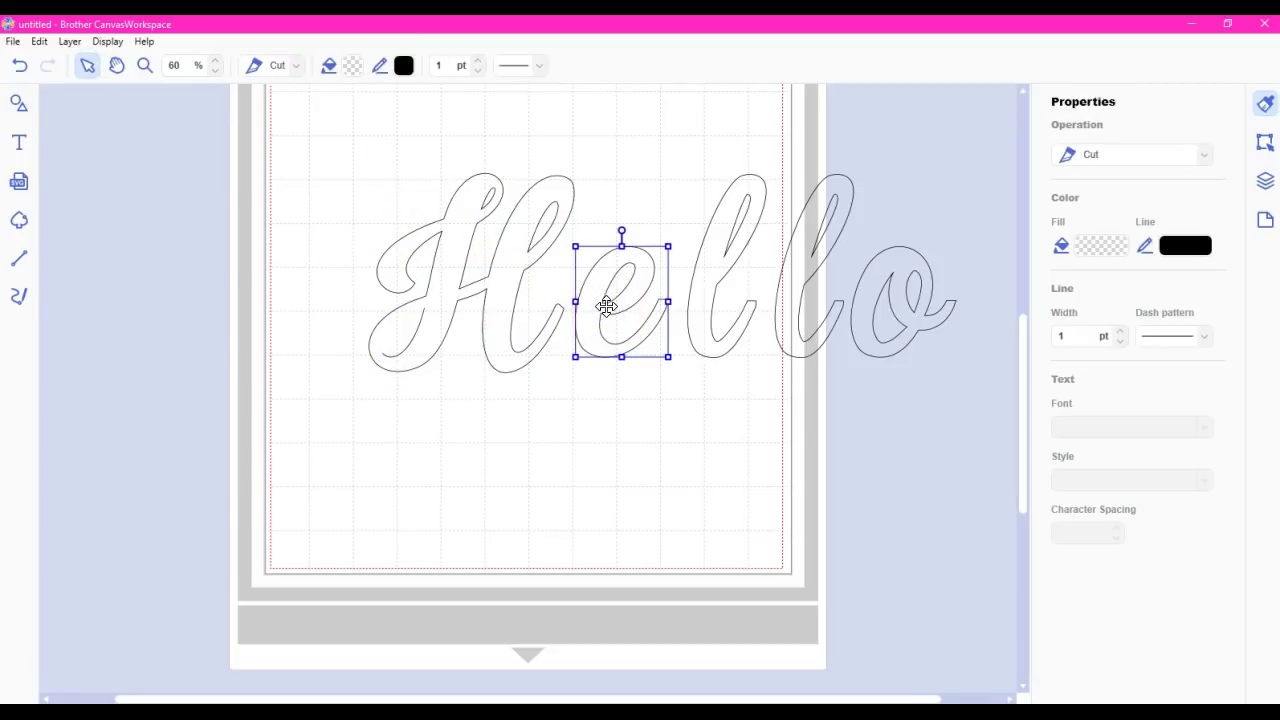
key("Left")
key("Left")
key("Left")
key("Left")
key("Left")
key("Left")
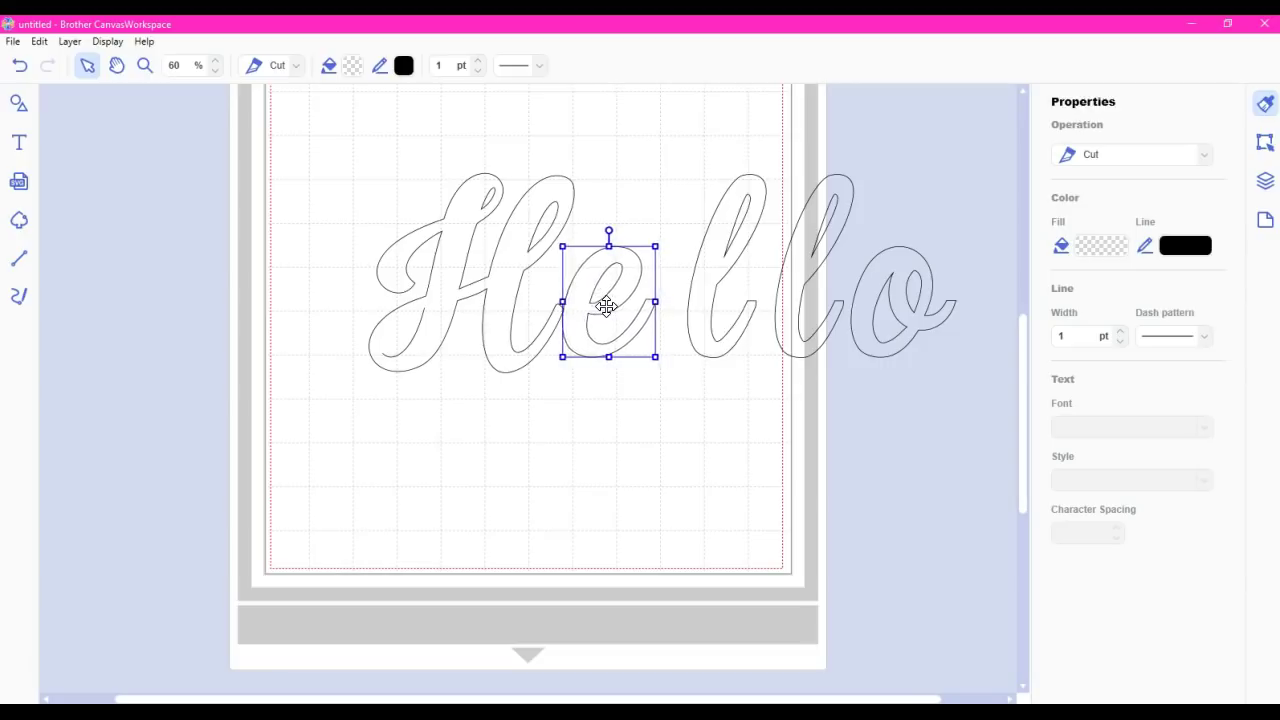
key("Left")
key("Left")
key("Left")
key("Left")
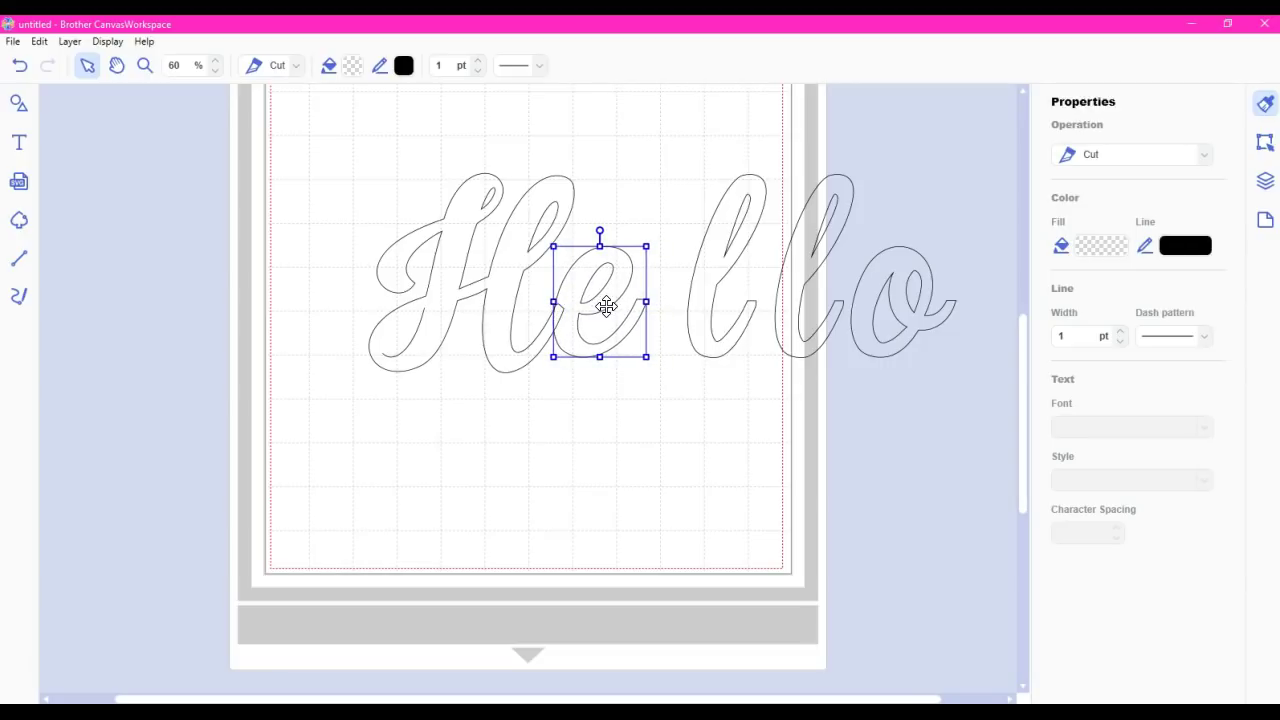
Slide both l's and then the o left so Hello reads as one connected word.
left_click(707, 282)
left_click_drag(706, 282, 647, 281)
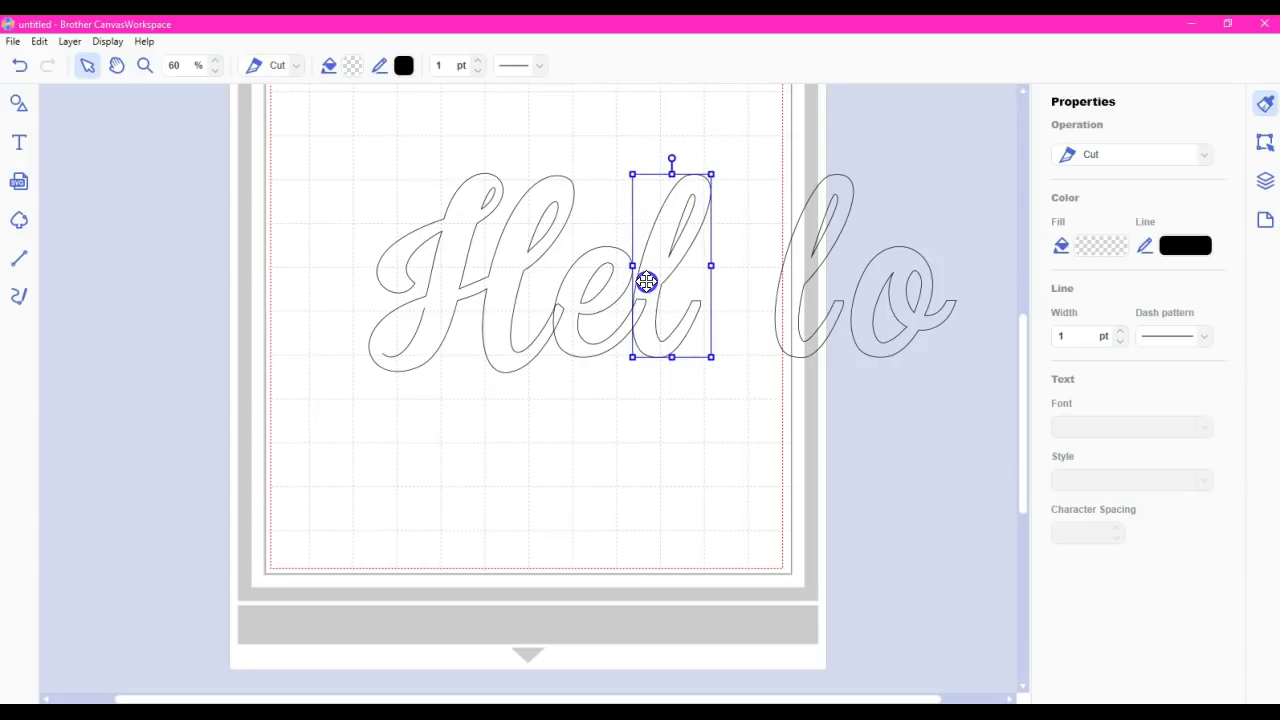
left_click(792, 268)
left_click_drag(795, 268, 704, 269)
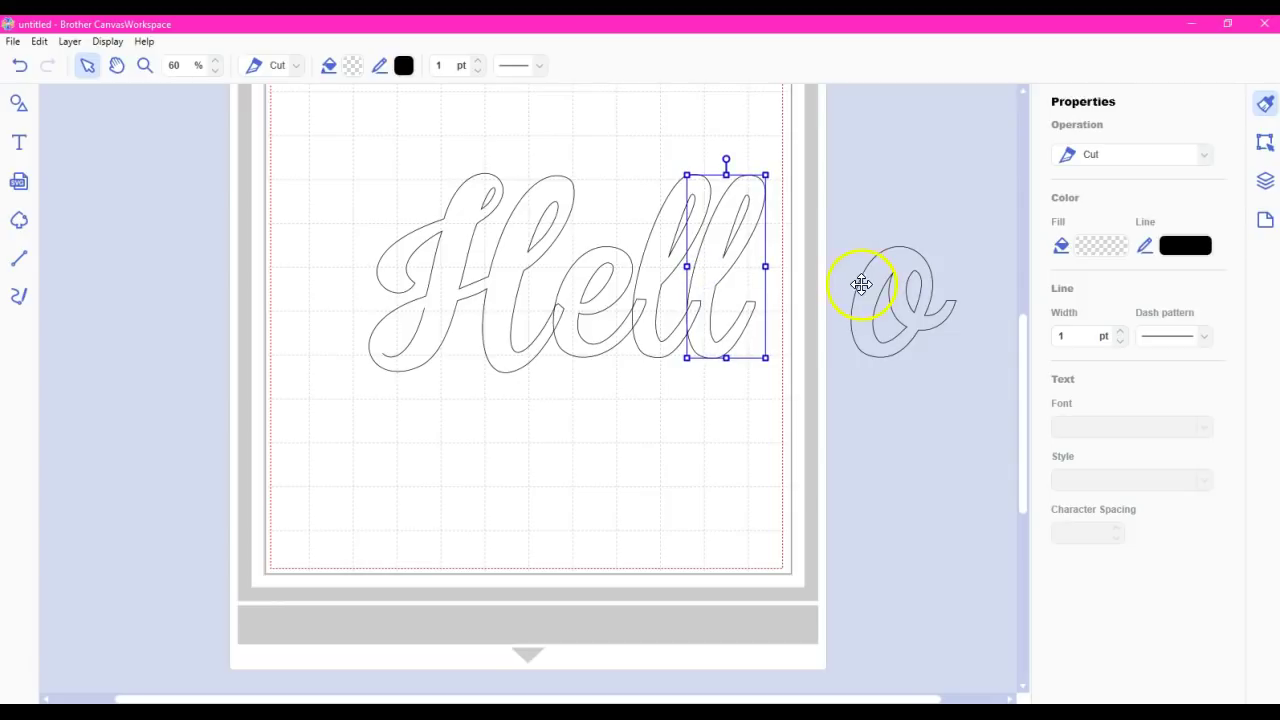
left_click_drag(872, 286, 755, 289)
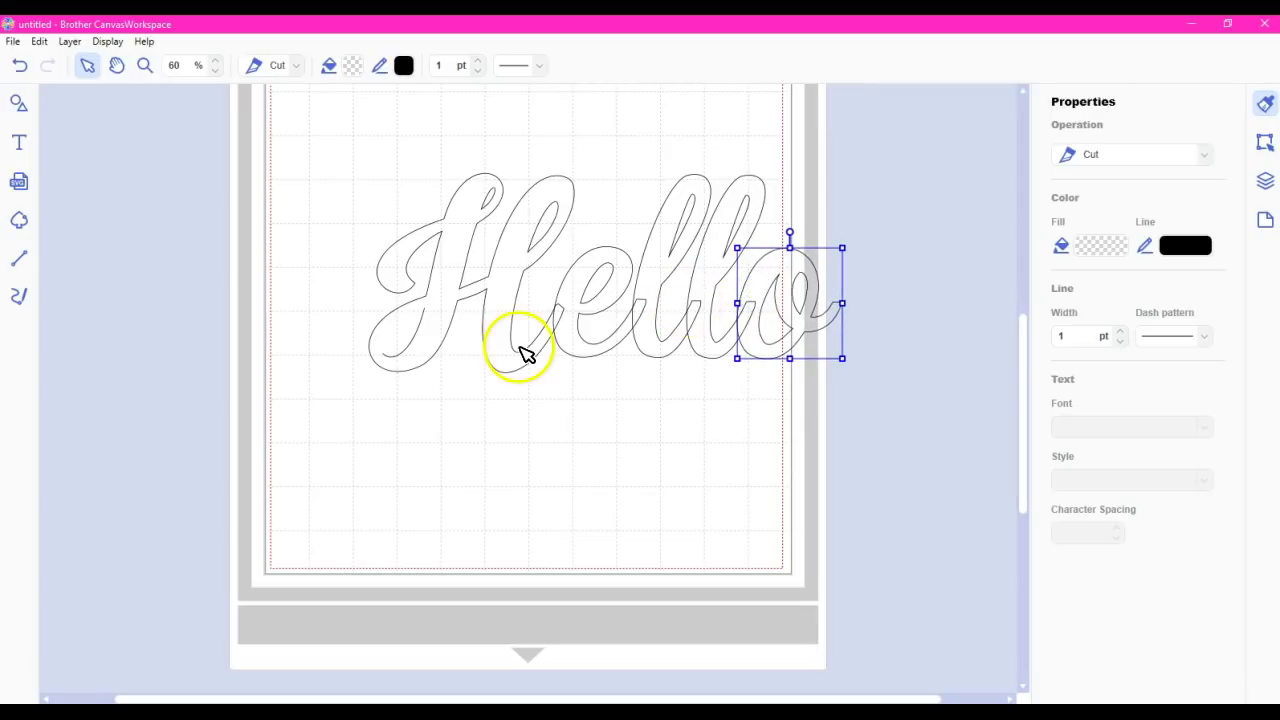
left_click(39, 41)
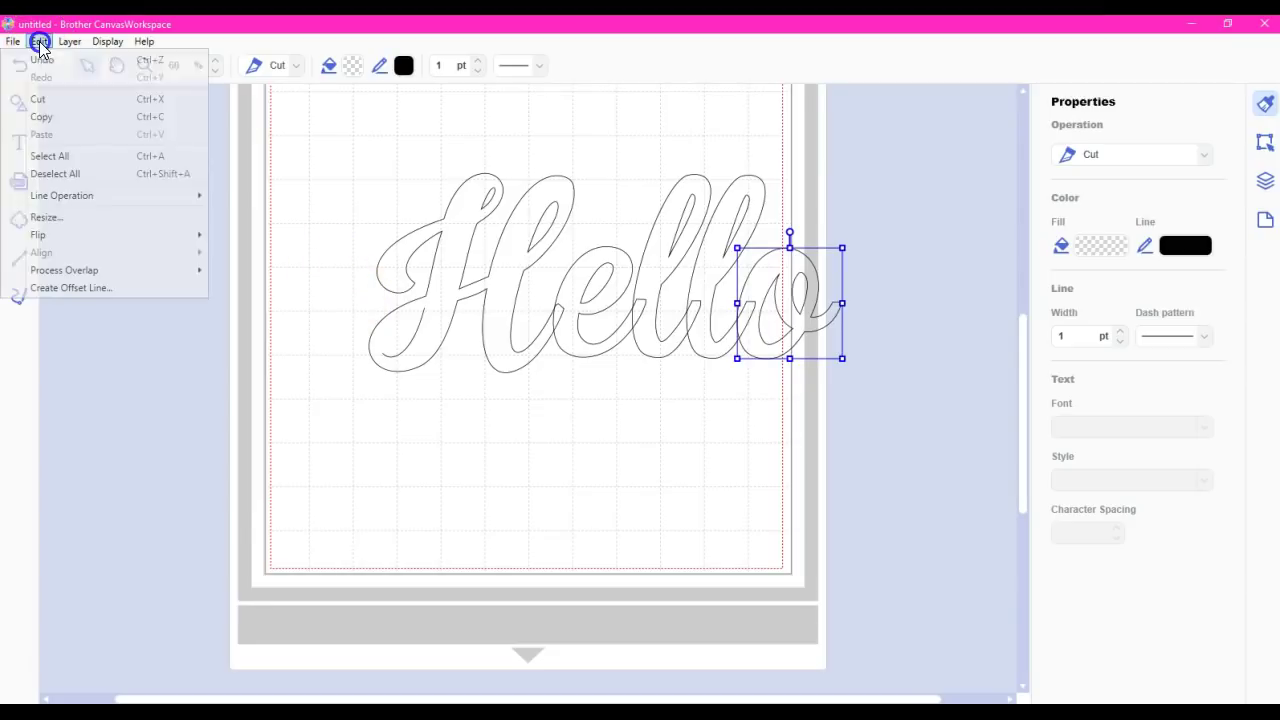
left_click(50, 156)
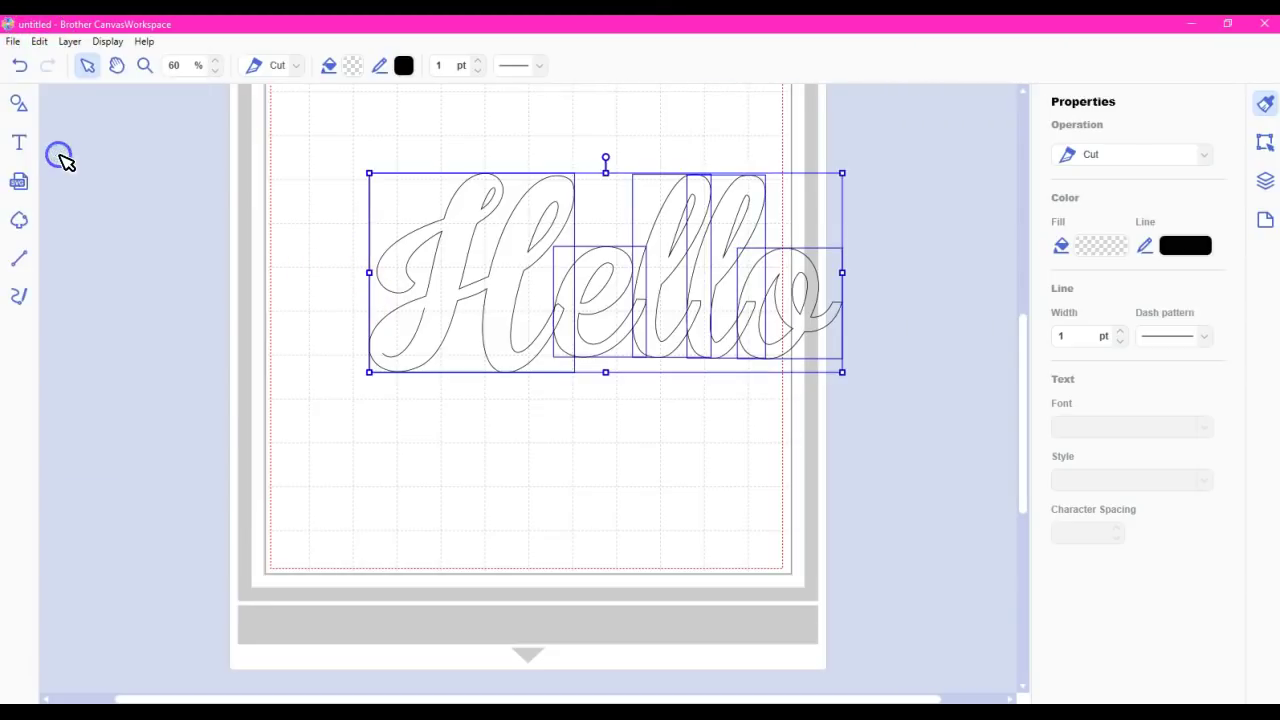
left_click(39, 42)
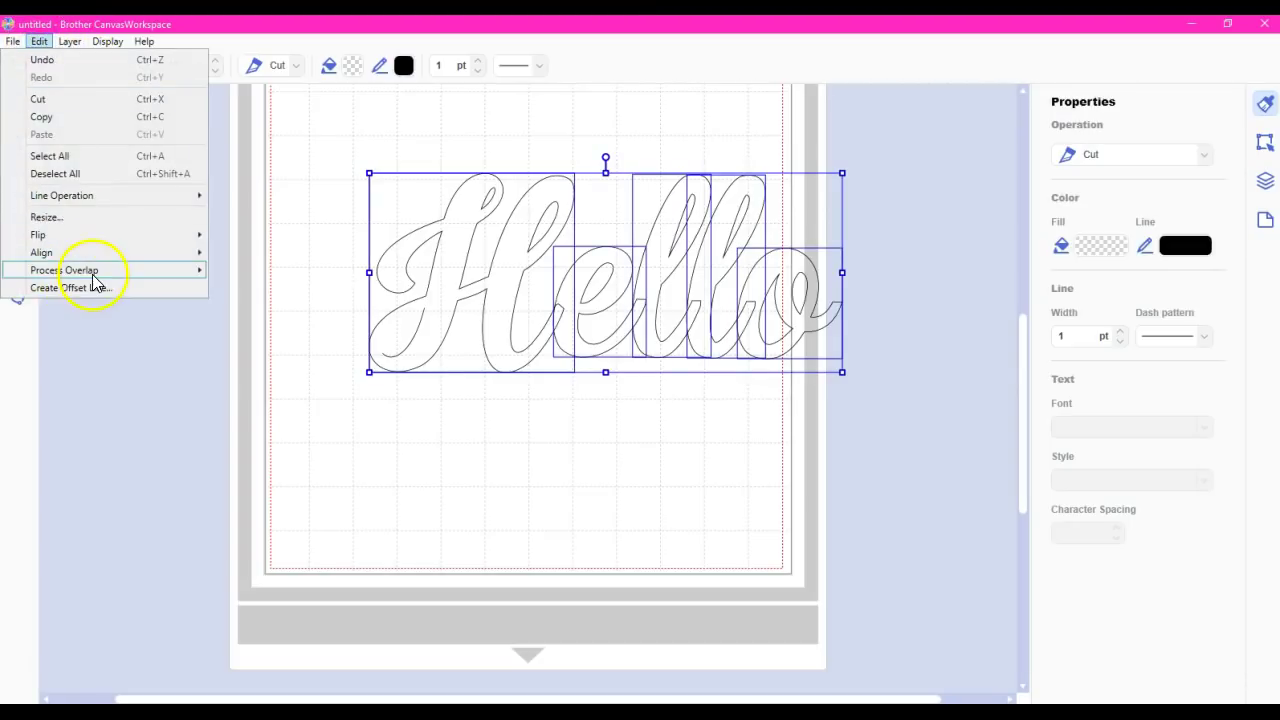
mouse_move(85, 272)
left_click(294, 284)
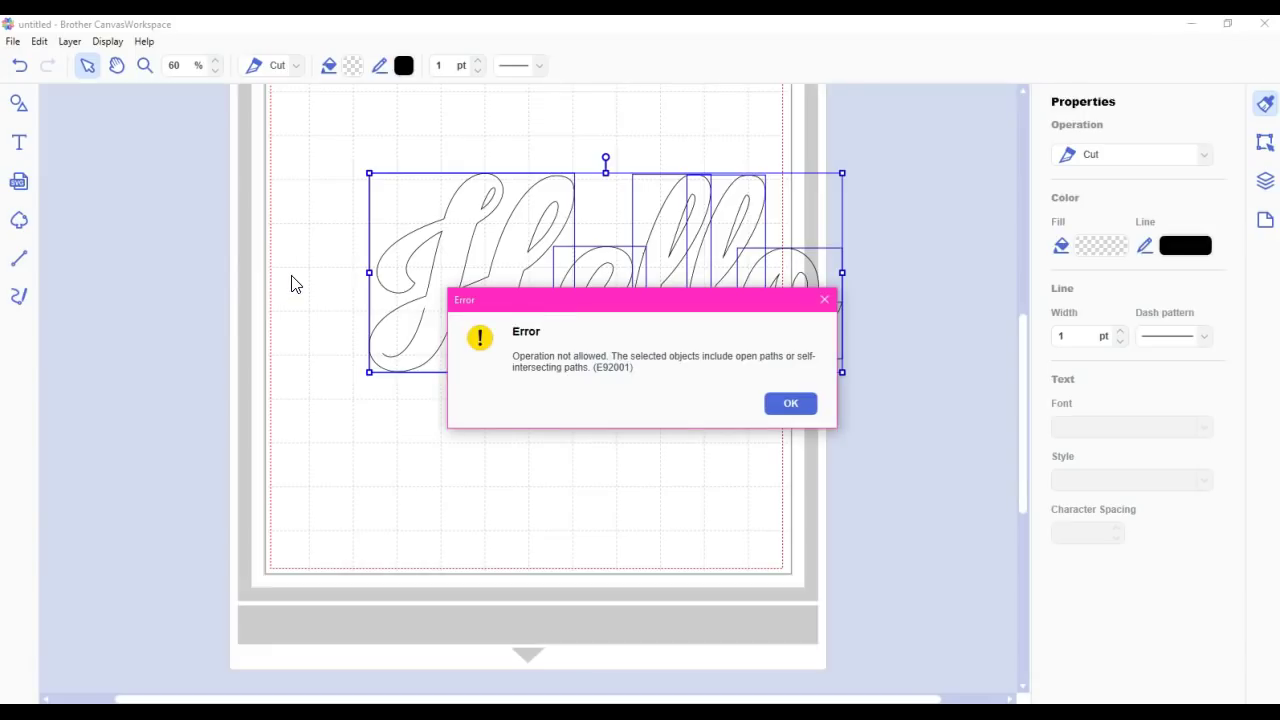
left_click(799, 406)
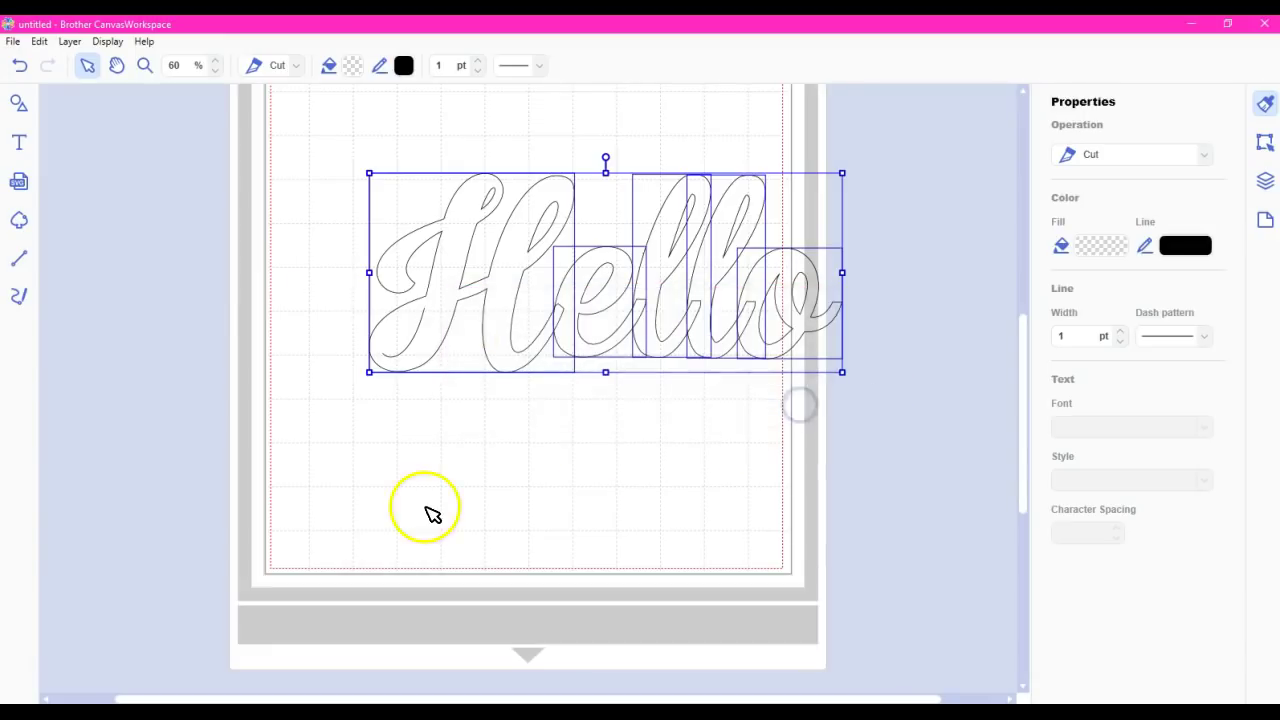
left_click(35, 664)
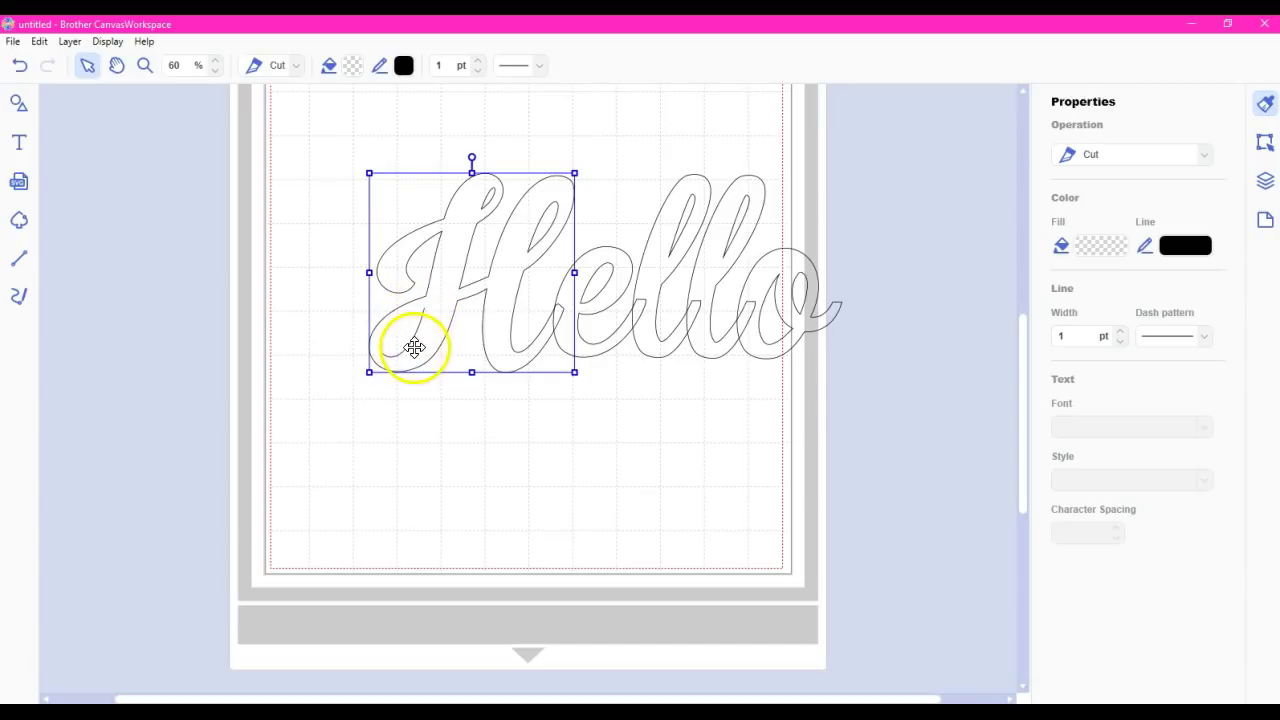
Close the H's open outline with a straight segment using Close Outline.
left_click(409, 418)
double_click(409, 347)
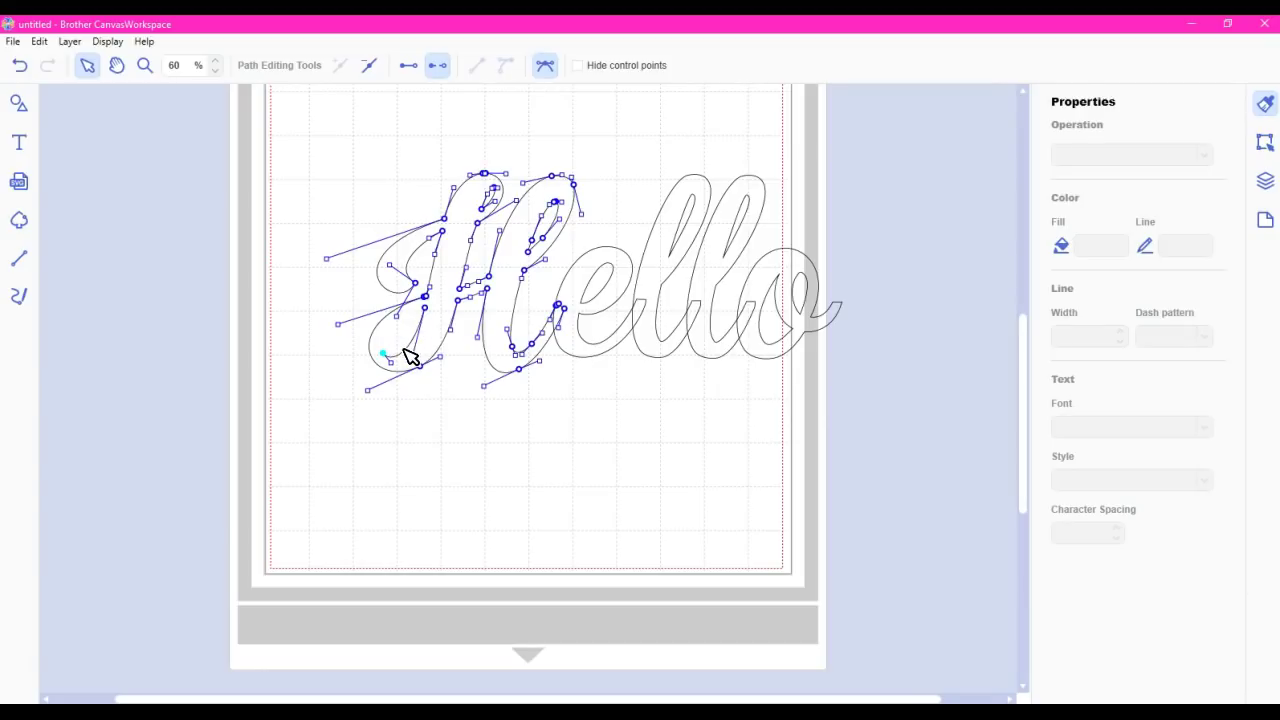
left_click(408, 70)
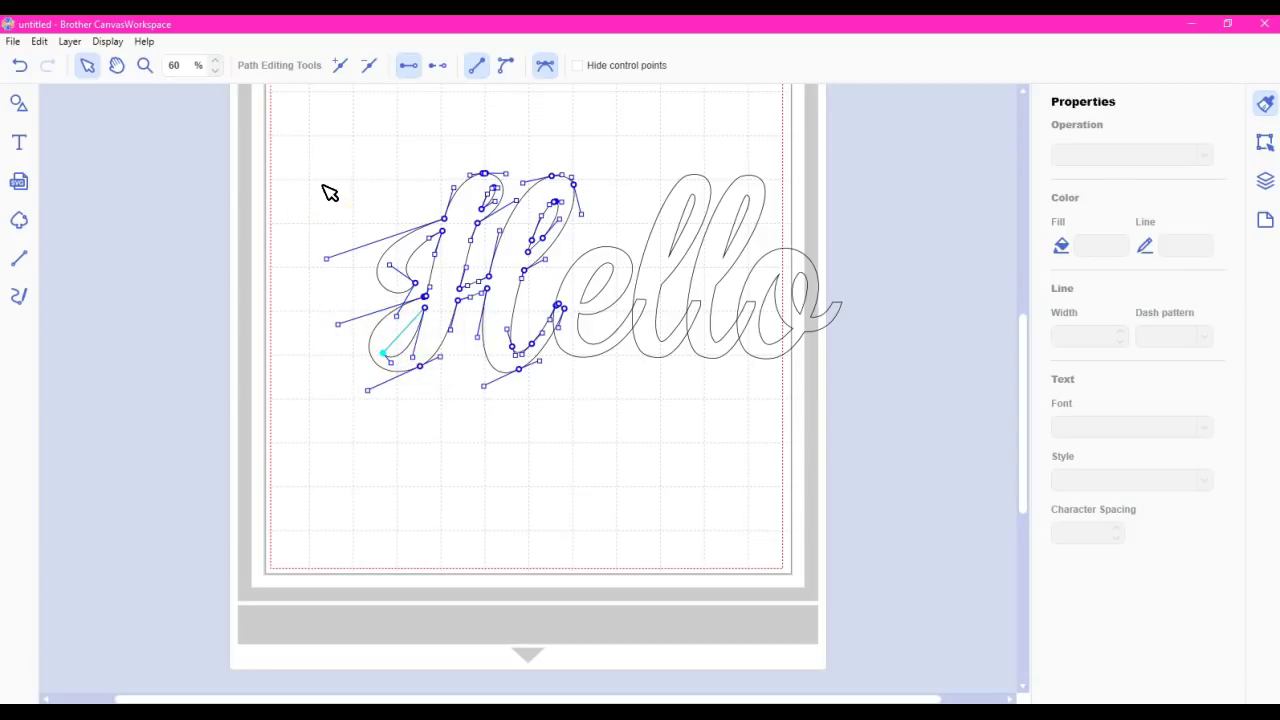
Select all the letters and weld them into one outline via Process Overlap > Weld.
left_click(38, 45)
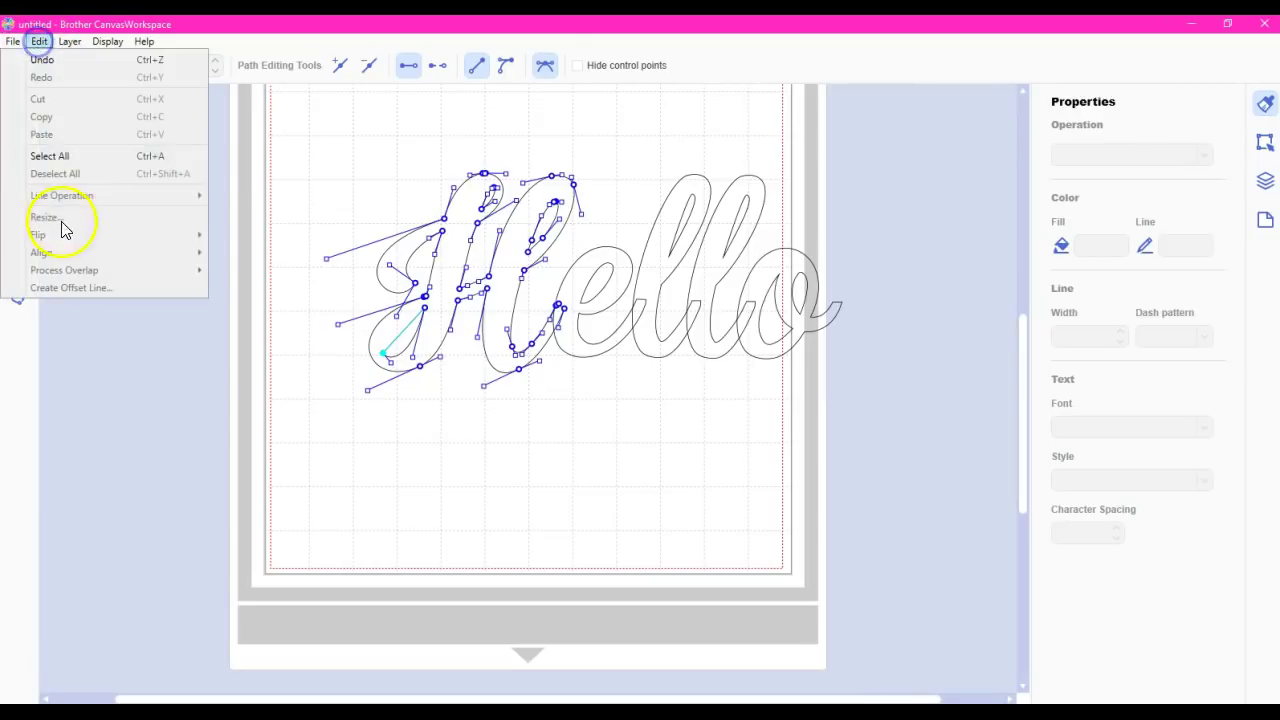
left_click(60, 155)
left_click(38, 42)
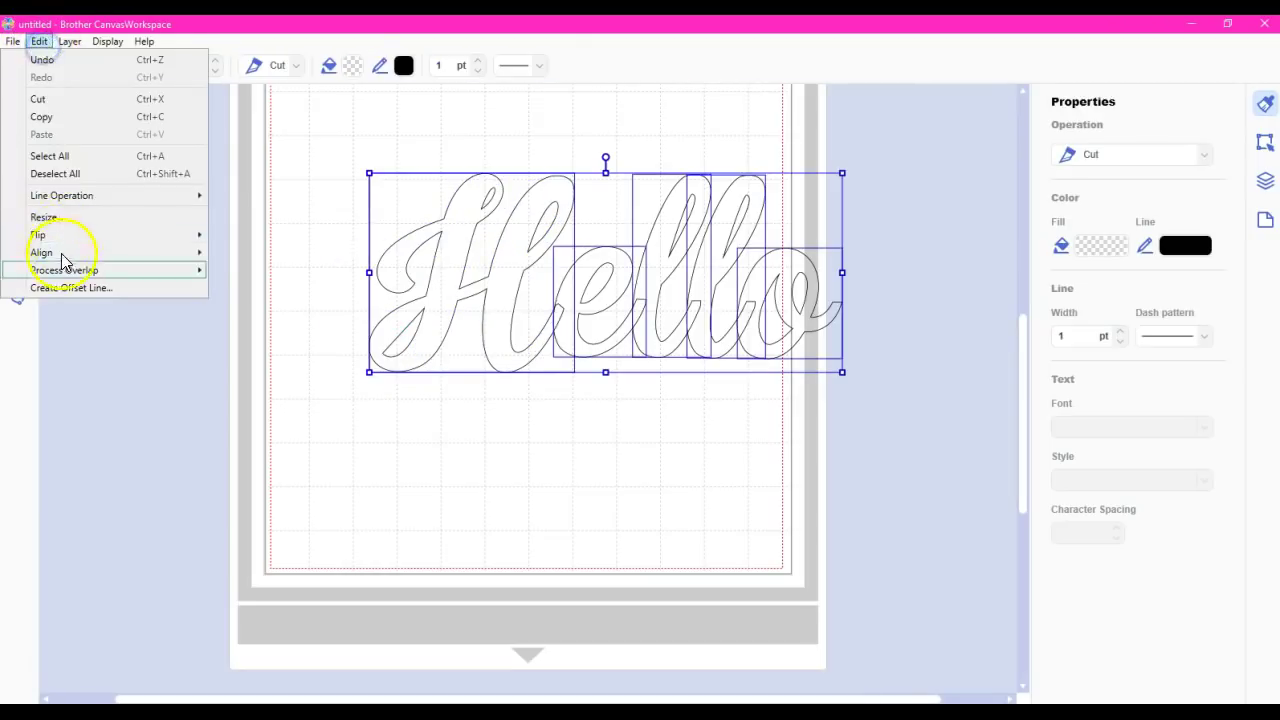
mouse_move(68, 278)
left_click(280, 272)
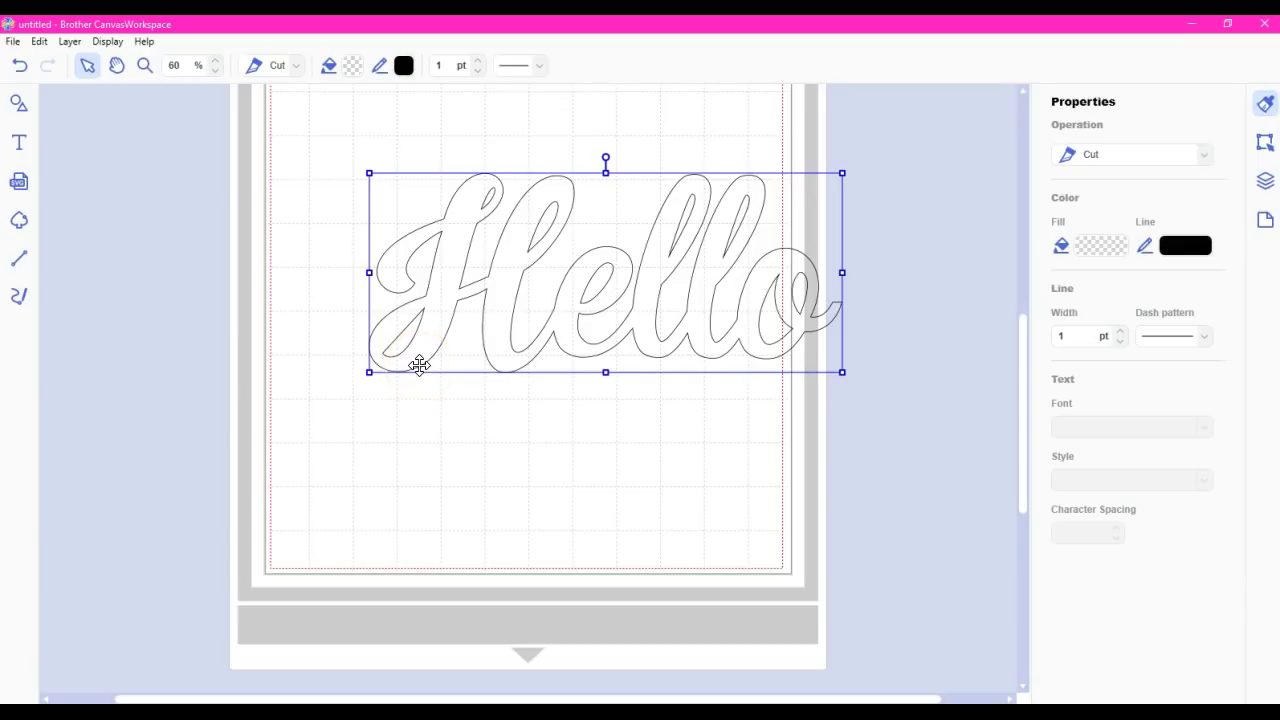
Open the welded Hello outline for node editing and zoom in to 110 percent.
left_click(416, 420)
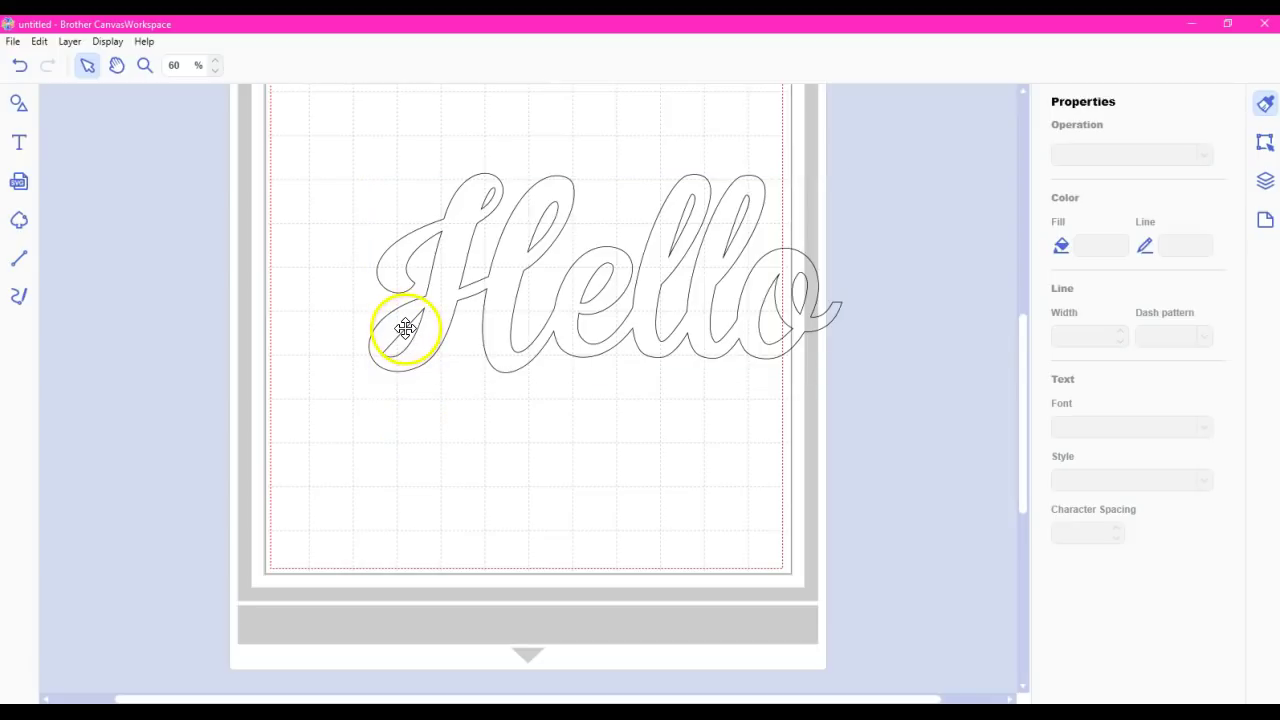
left_click(405, 328)
double_click(405, 328)
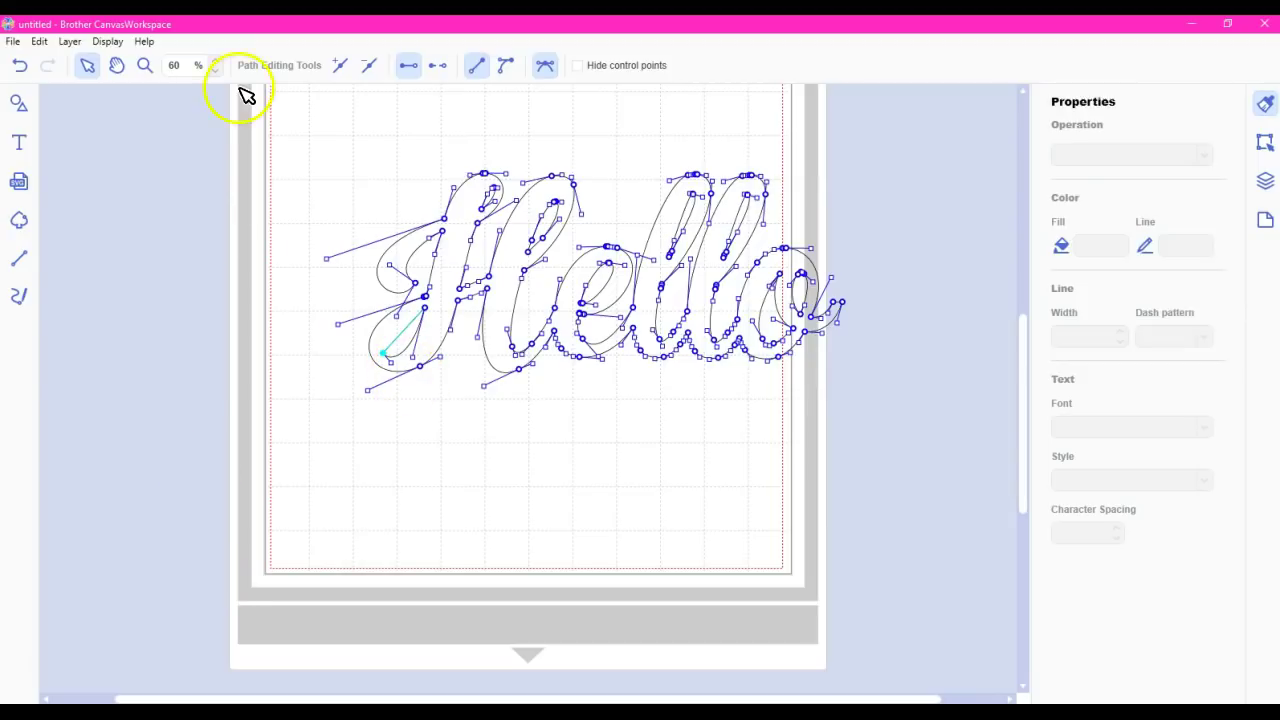
left_click(215, 62)
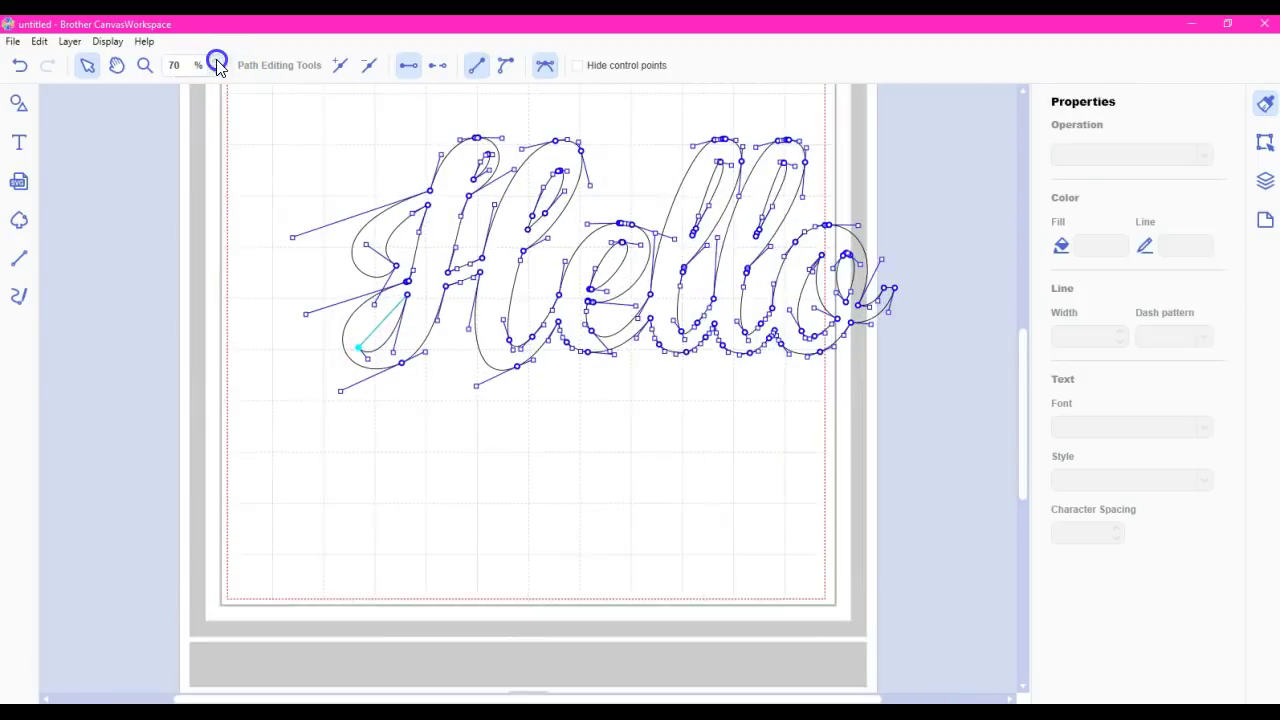
left_click(217, 62)
left_click(217, 62)
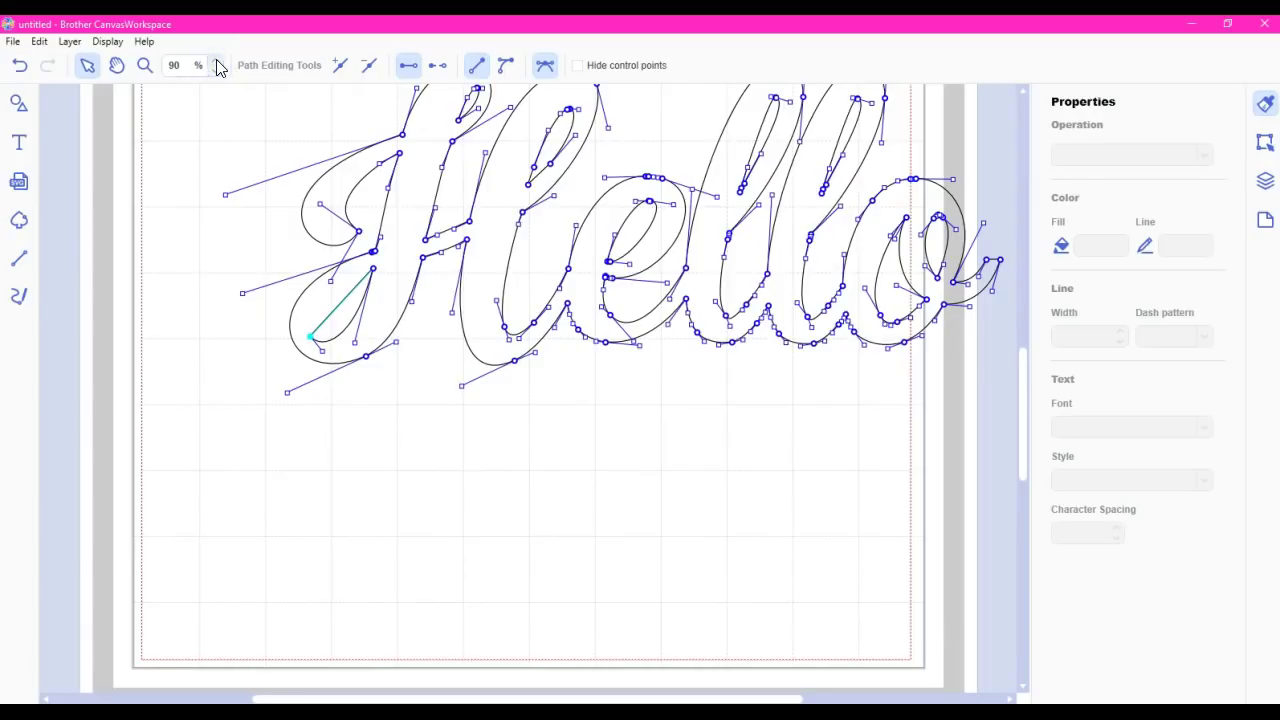
left_click(217, 62)
left_click(217, 62)
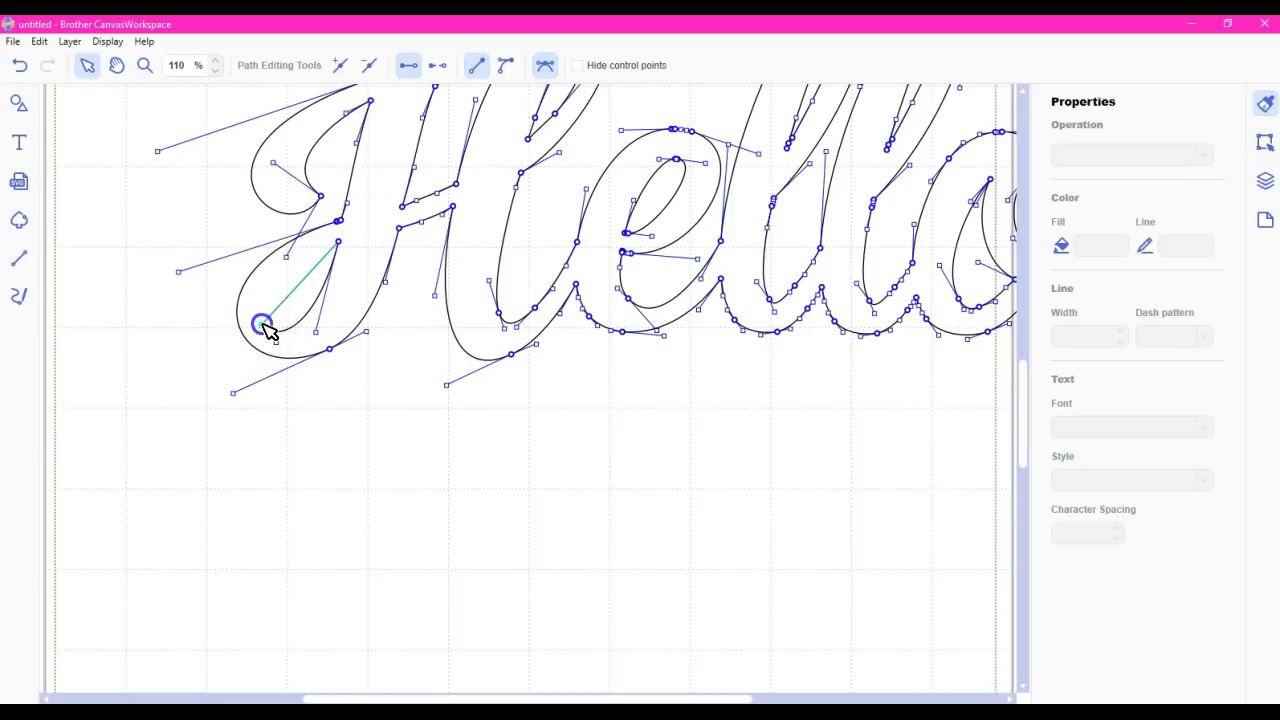
Convert the straight segment in the H's lower loop to a curve and bend it with its handles.
left_click(263, 324)
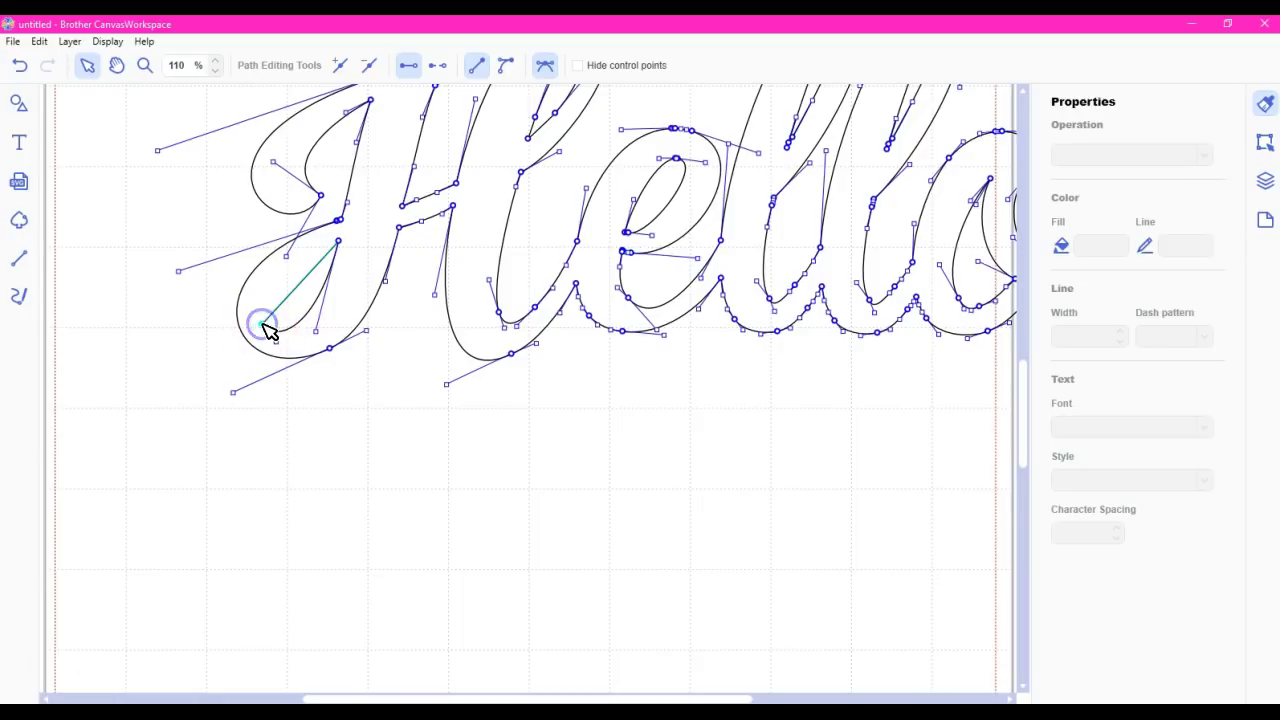
left_click(505, 63)
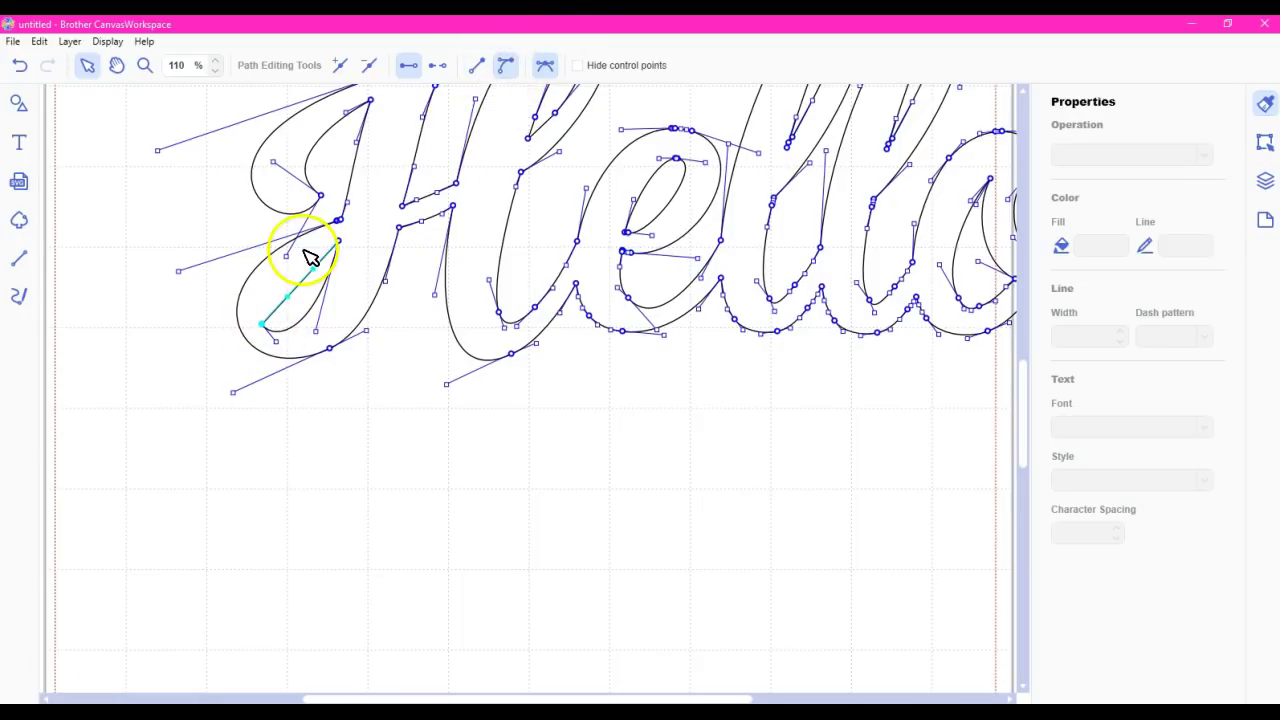
left_click(289, 298)
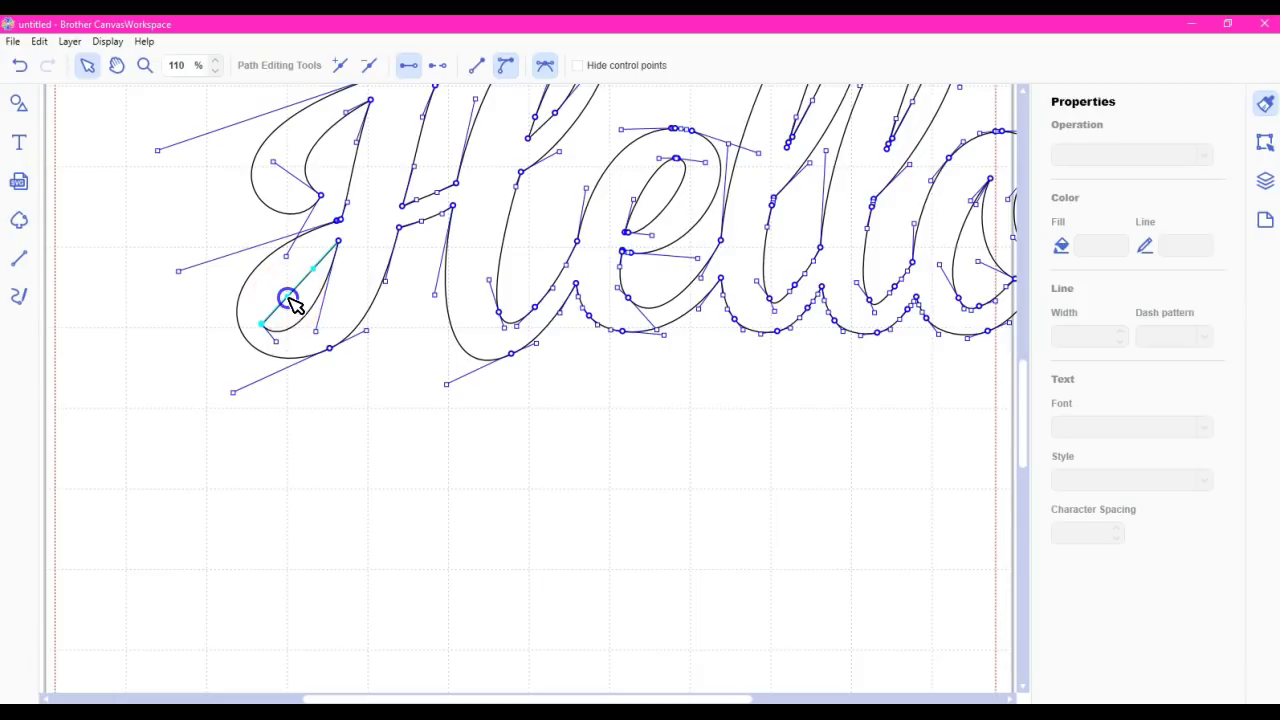
left_click_drag(287, 296, 277, 285)
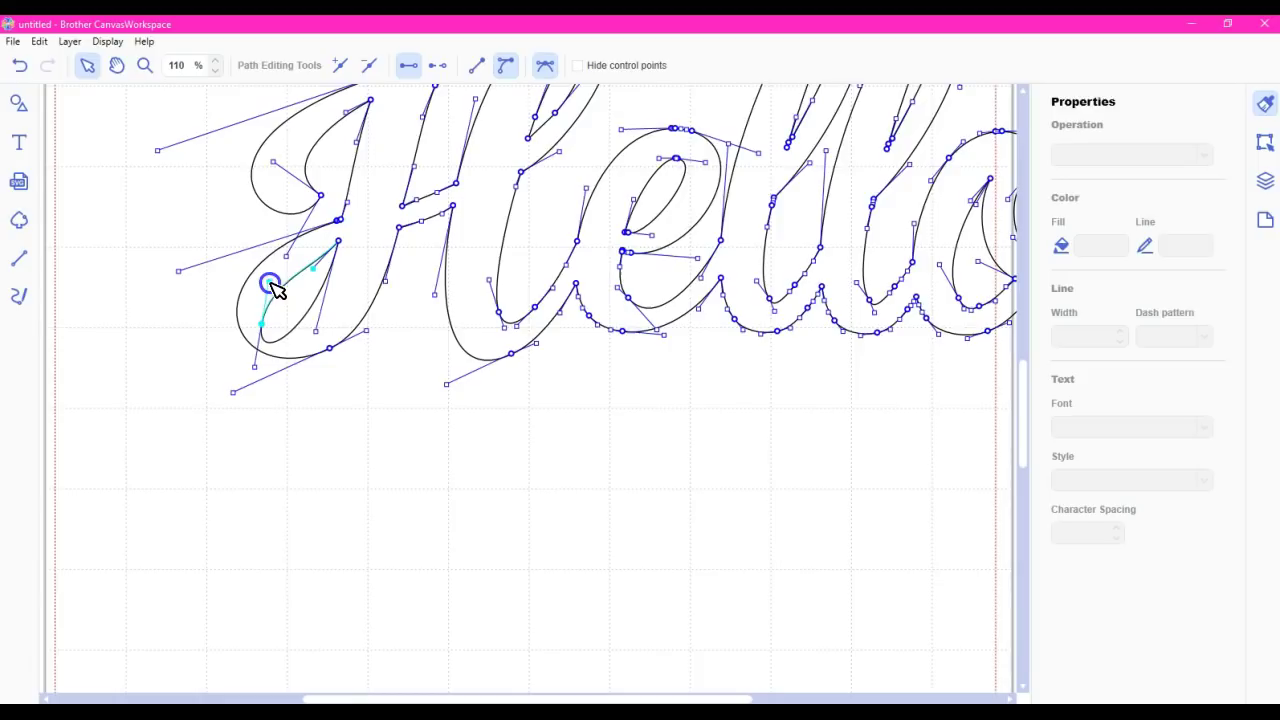
mouse_move(272, 358)
left_mouse_down()
mouse_move(262, 378)
mouse_move(262, 360)
left_mouse_up()
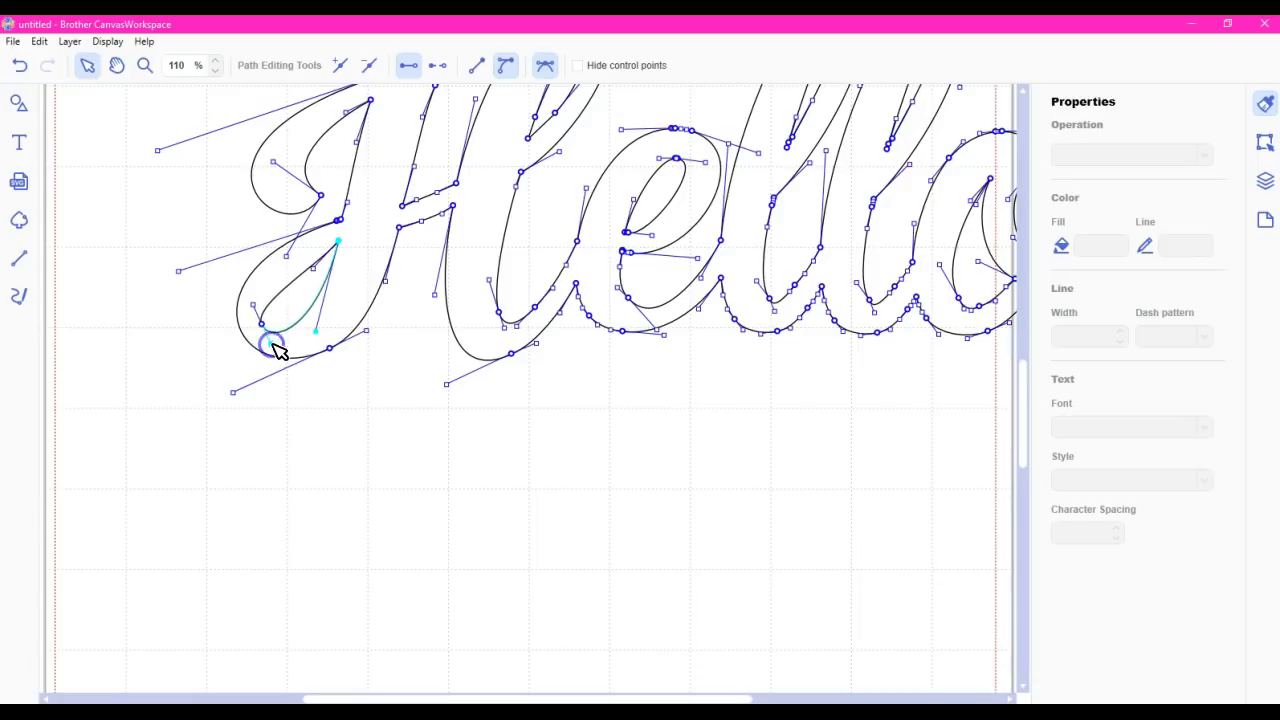
left_click_drag(288, 350, 313, 328)
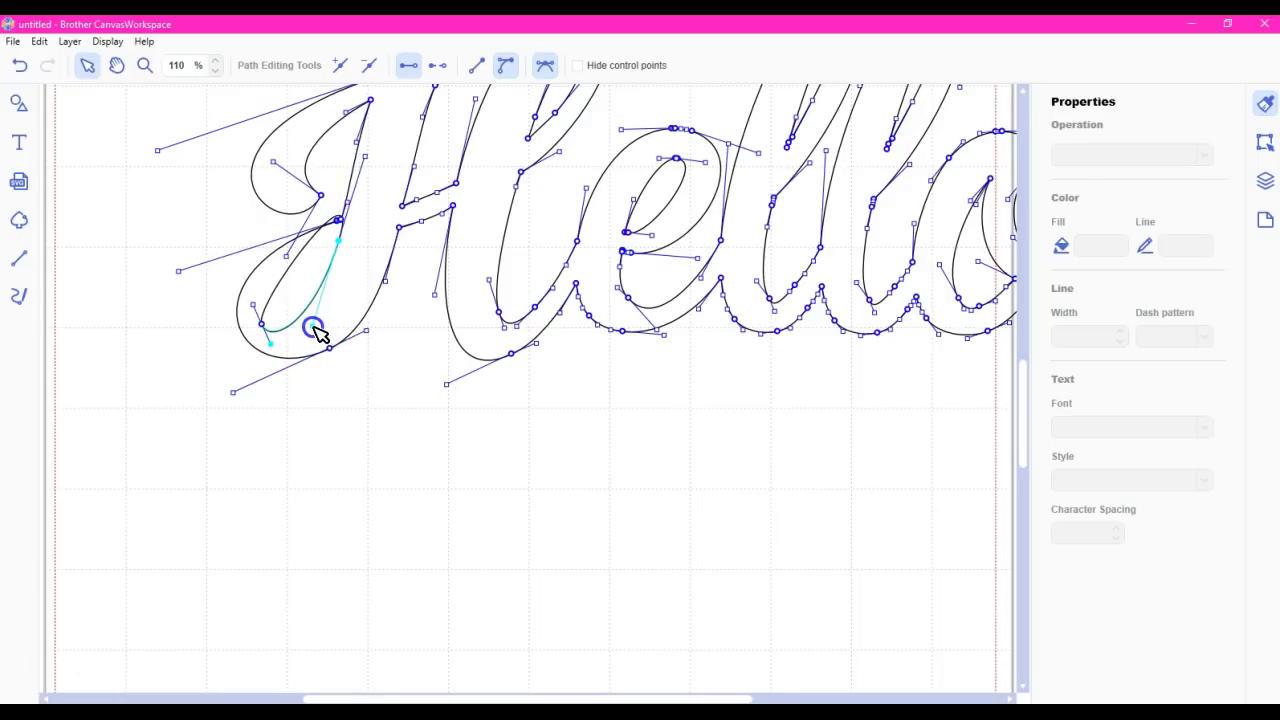
Undo the last two curve adjustments and reopen the Hello outline for node editing.
left_click(22, 68)
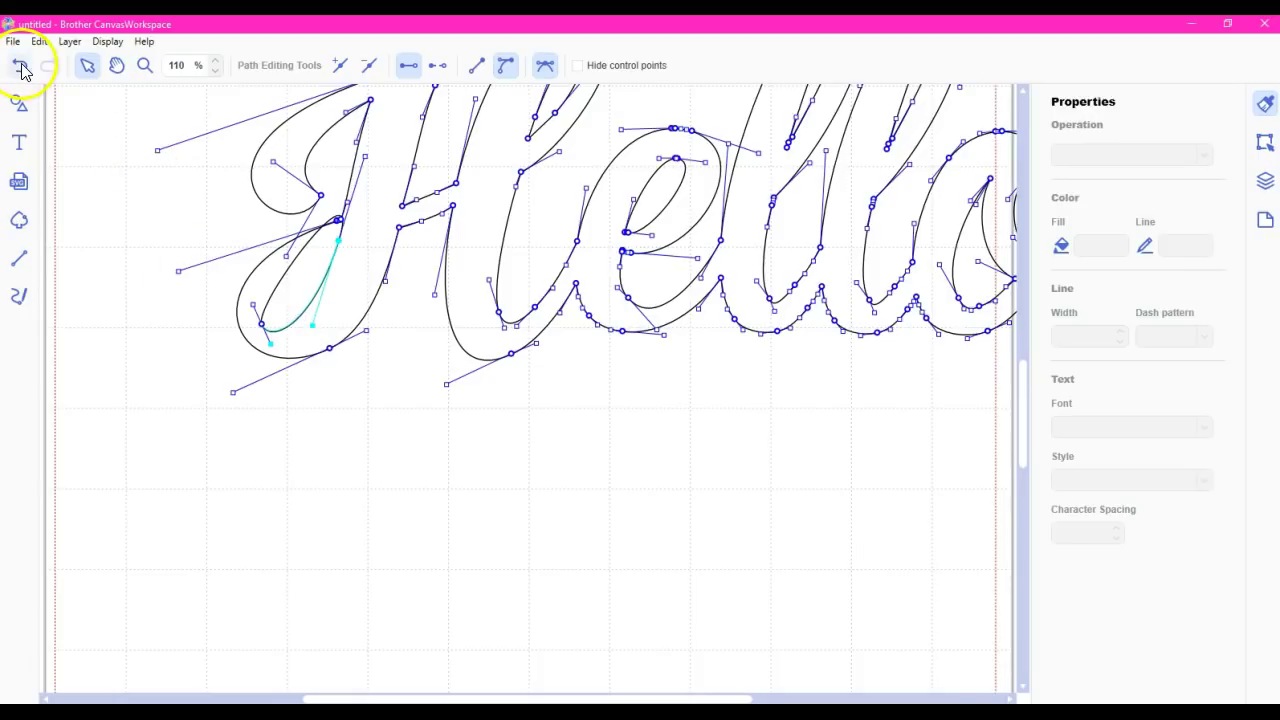
left_click(22, 68)
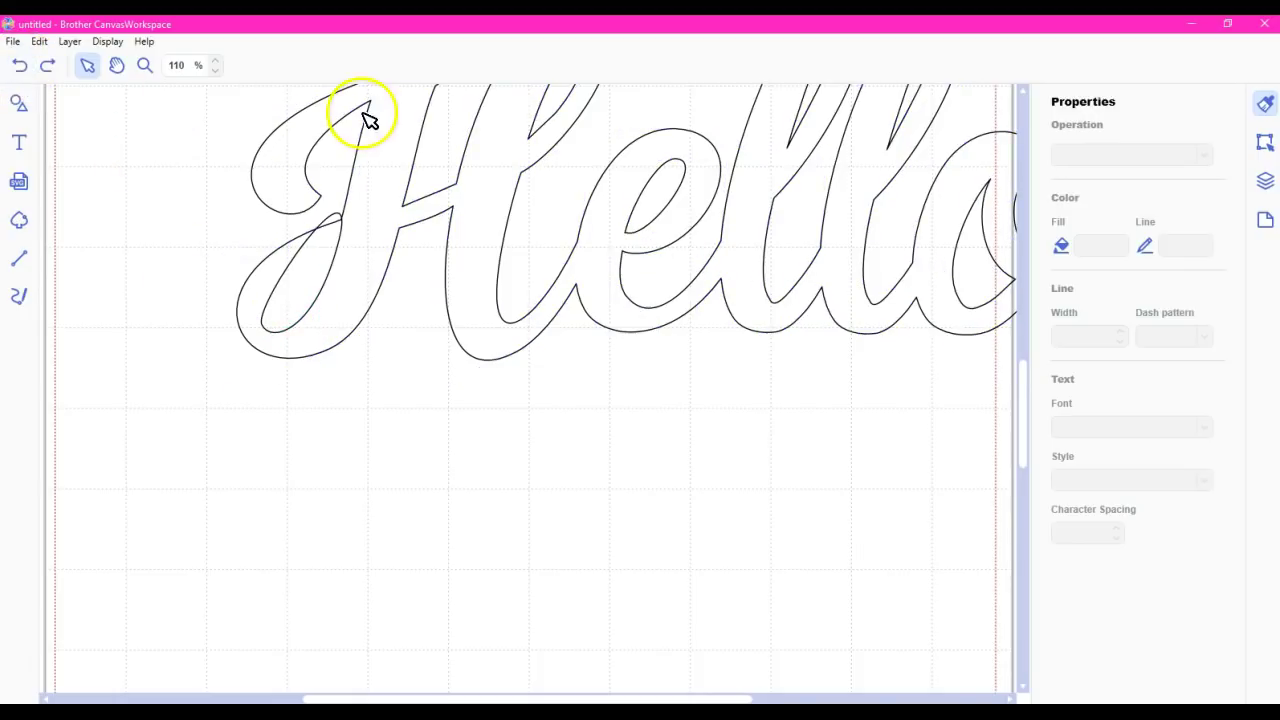
left_click(330, 273)
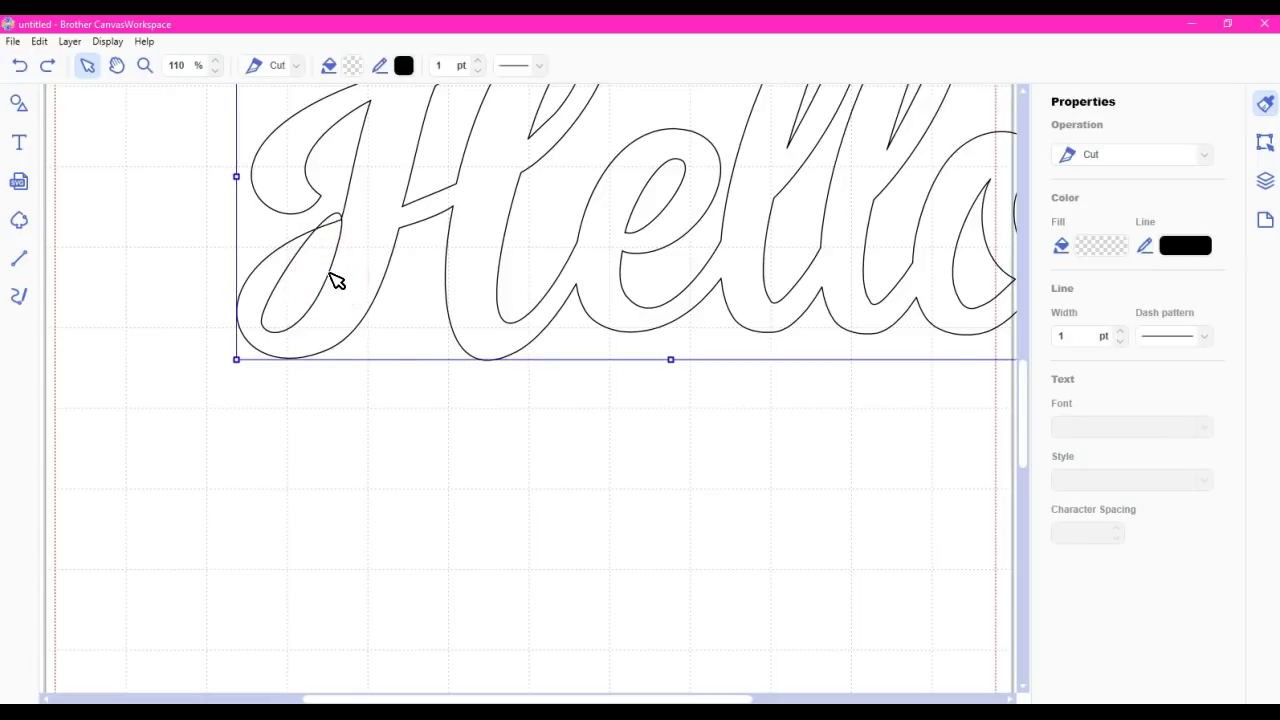
left_click(330, 273)
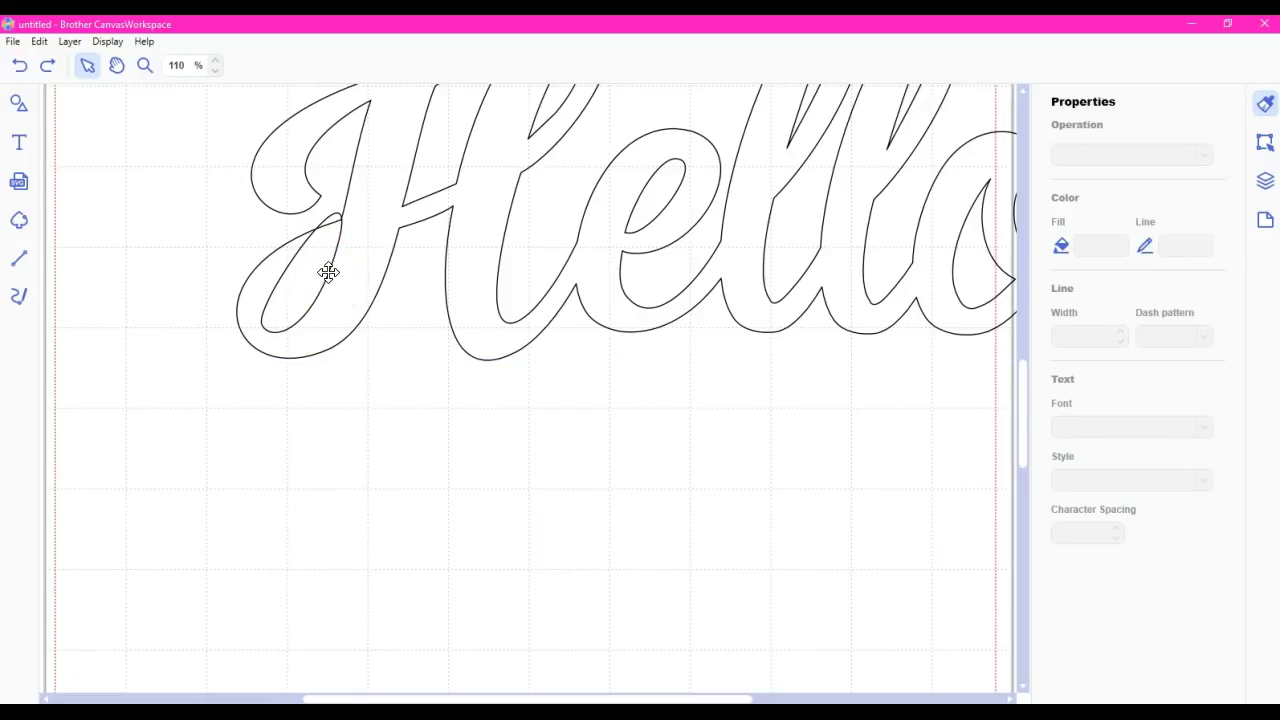
double_click(328, 272)
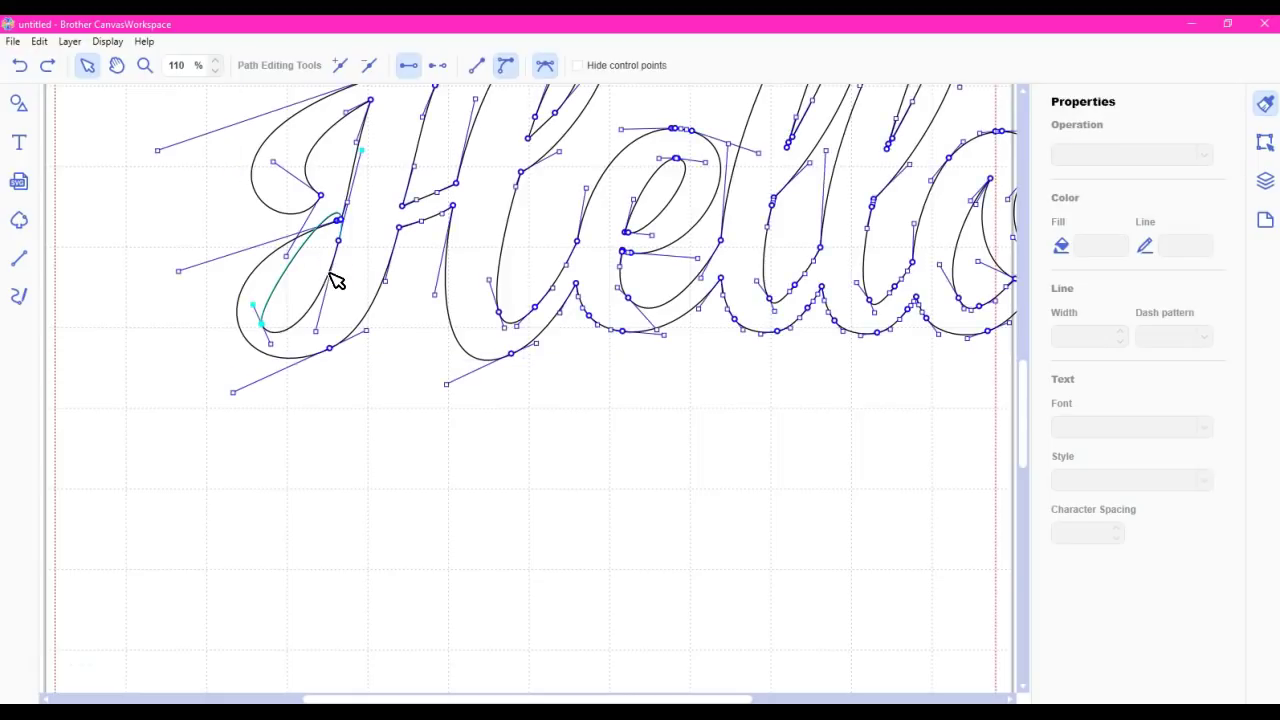
Drag the H loop's handles and segment into a slim pointed teardrop hole, then exit node editing.
left_click(363, 150)
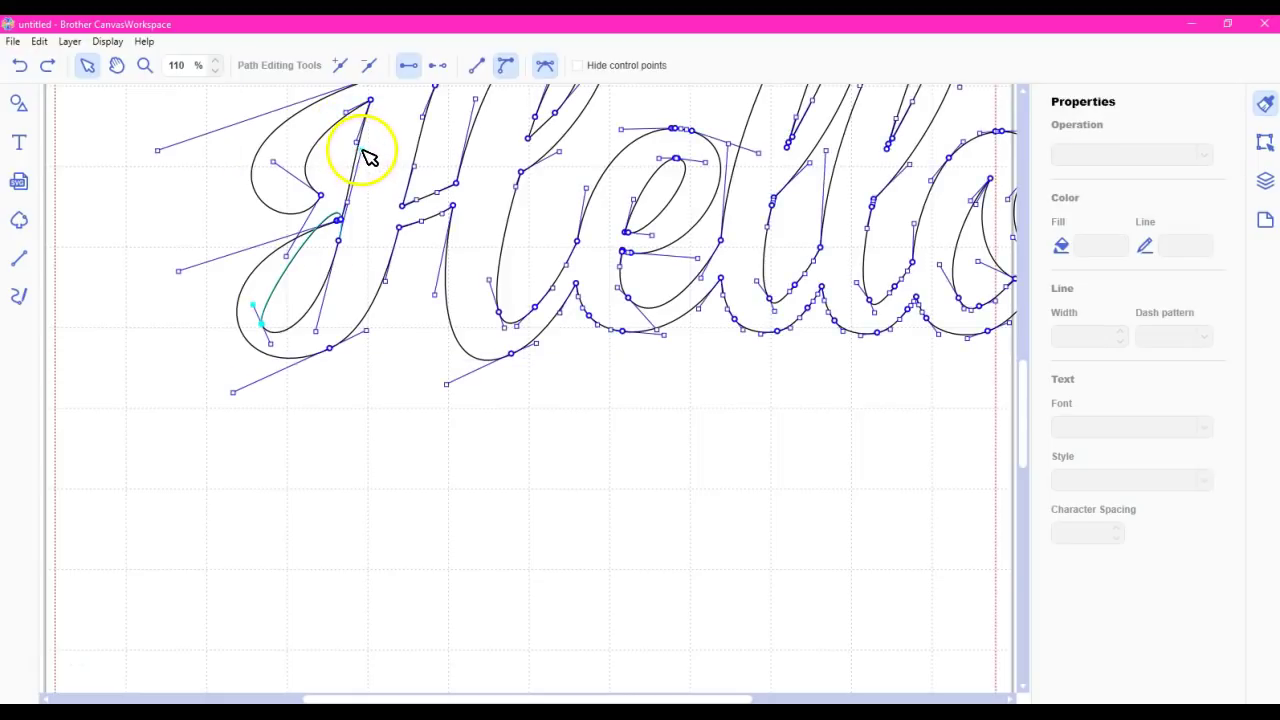
left_click_drag(364, 154, 341, 241)
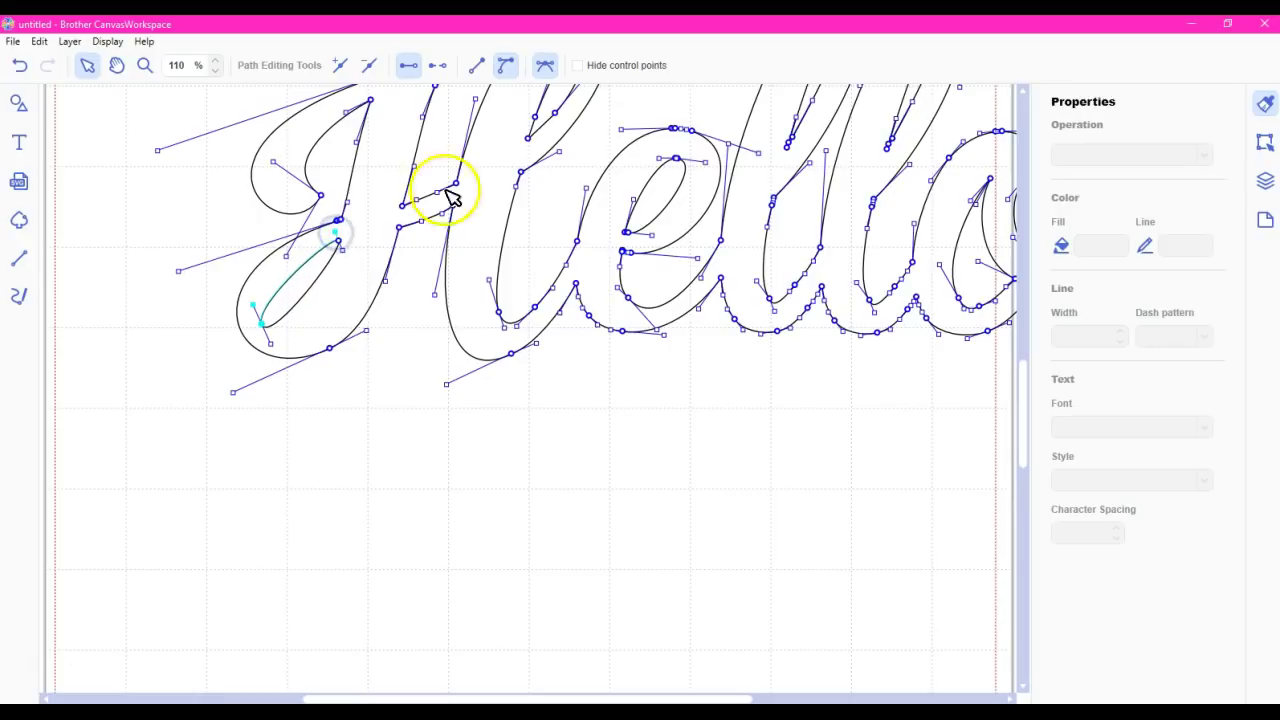
left_click(545, 65)
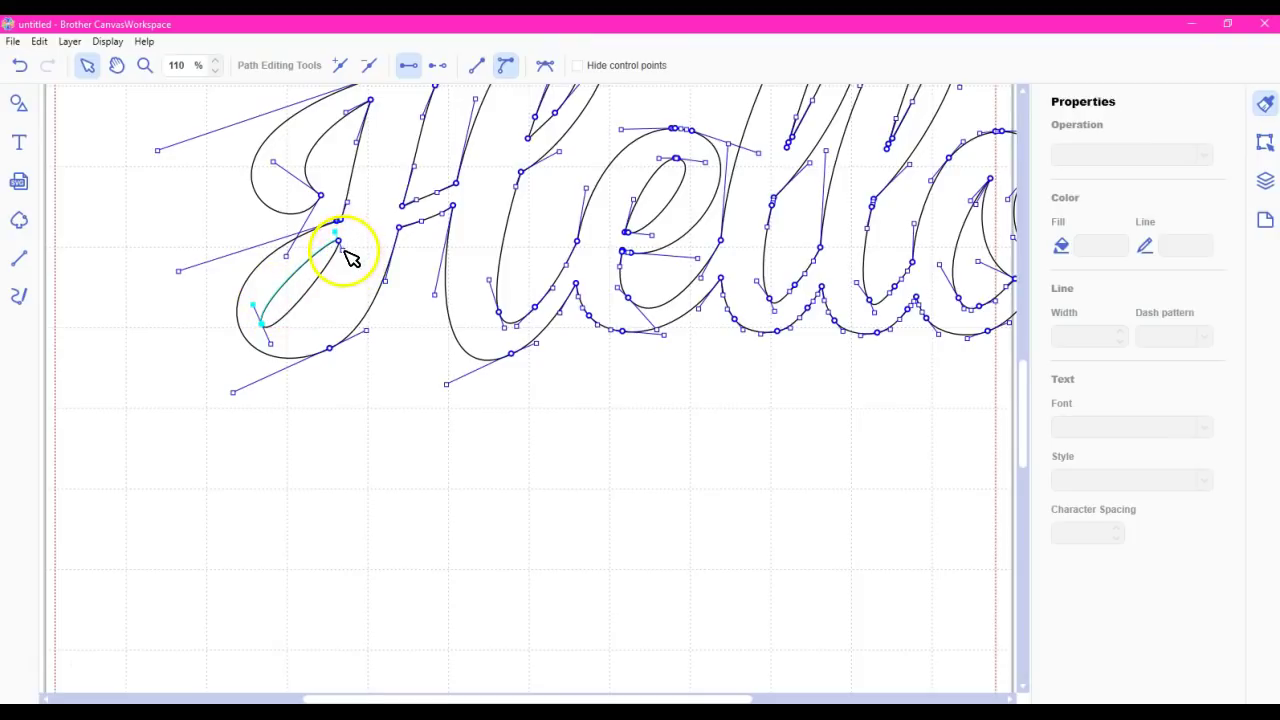
left_click_drag(345, 255, 367, 297)
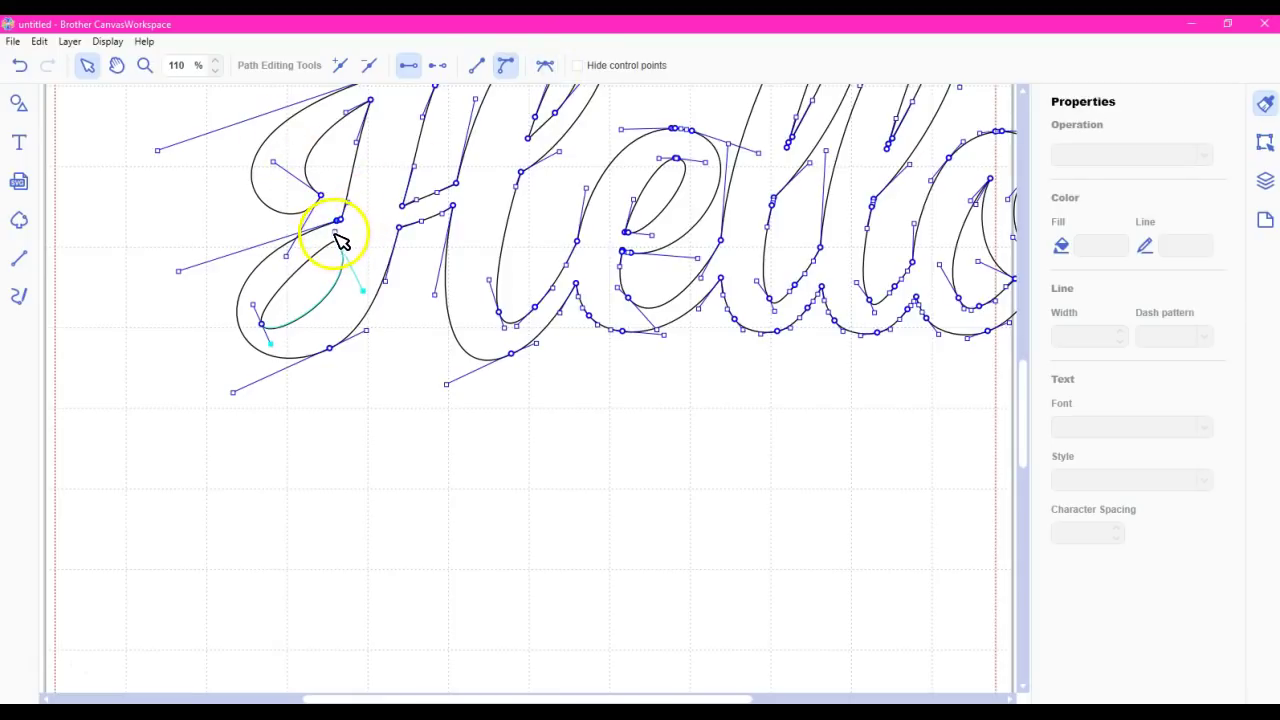
left_click_drag(337, 236, 362, 294)
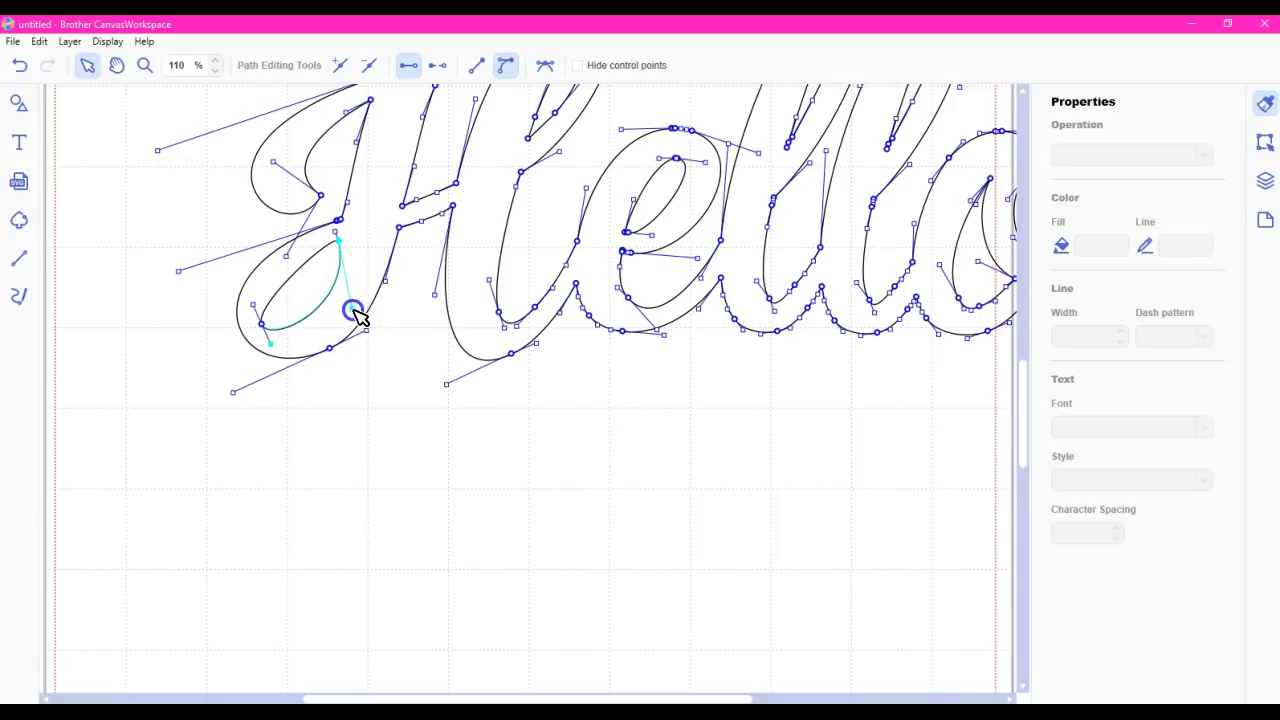
mouse_move(353, 311)
left_mouse_down()
mouse_move(366, 414)
mouse_move(349, 248)
mouse_move(366, 340)
mouse_move(351, 315)
left_mouse_up()
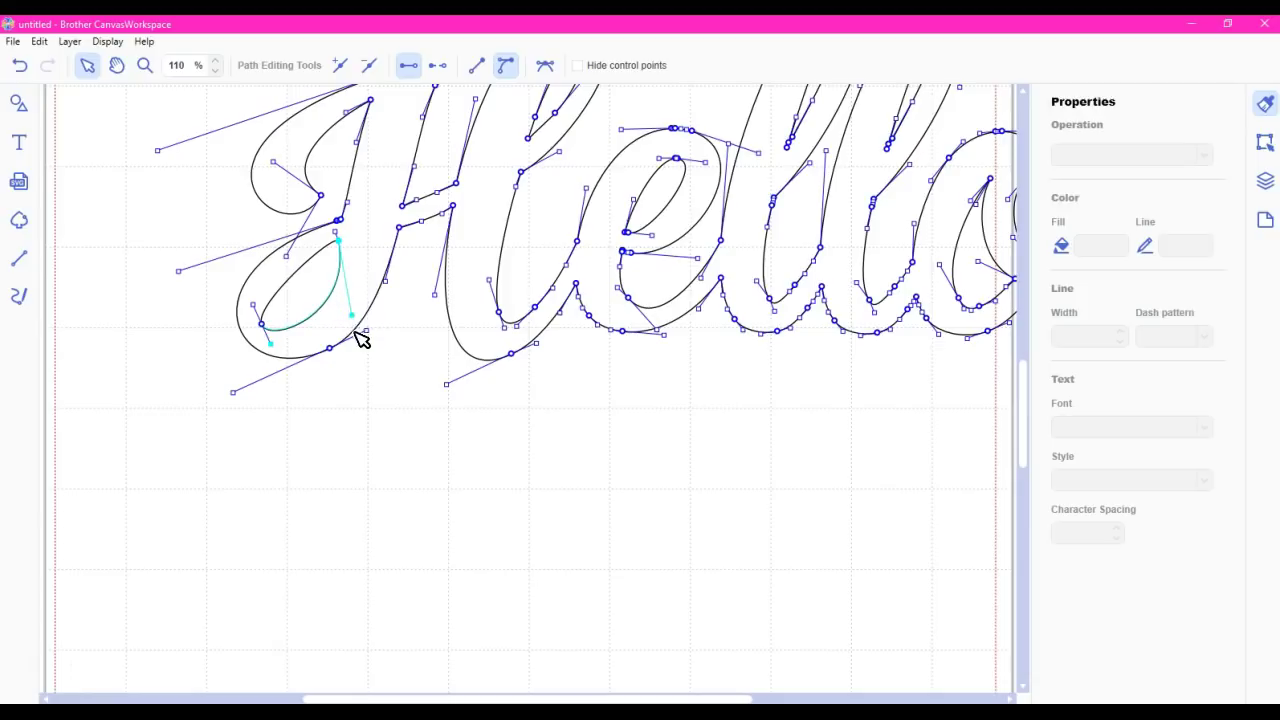
left_click(392, 440)
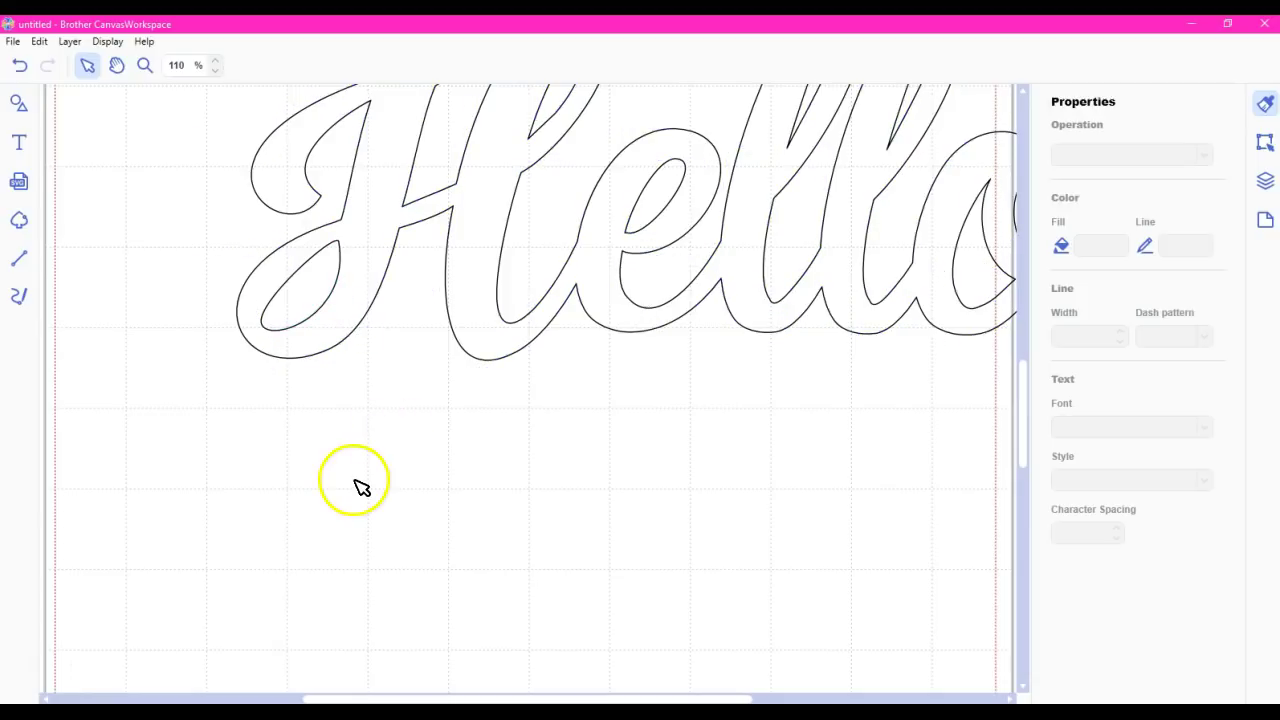
Nudge a node of the H's loop hole down and to the left, then check the outline.
left_click(340, 241)
double_click(340, 242)
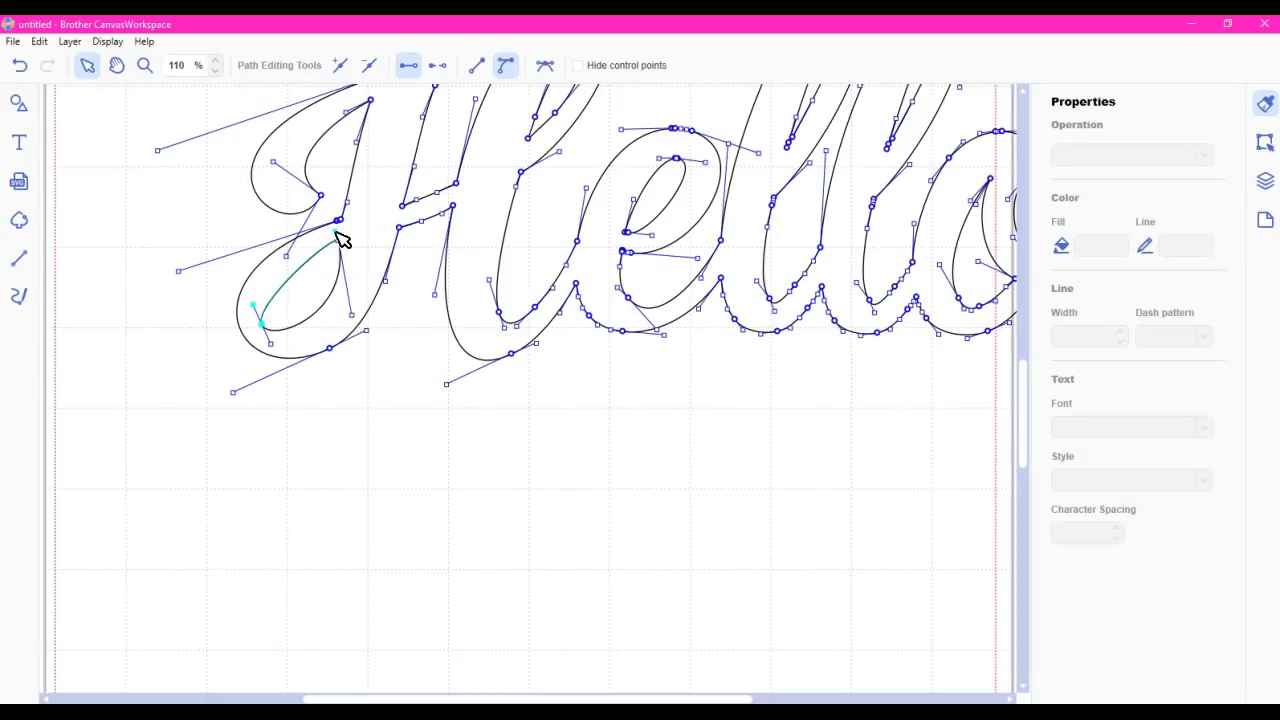
left_click_drag(338, 238, 315, 251)
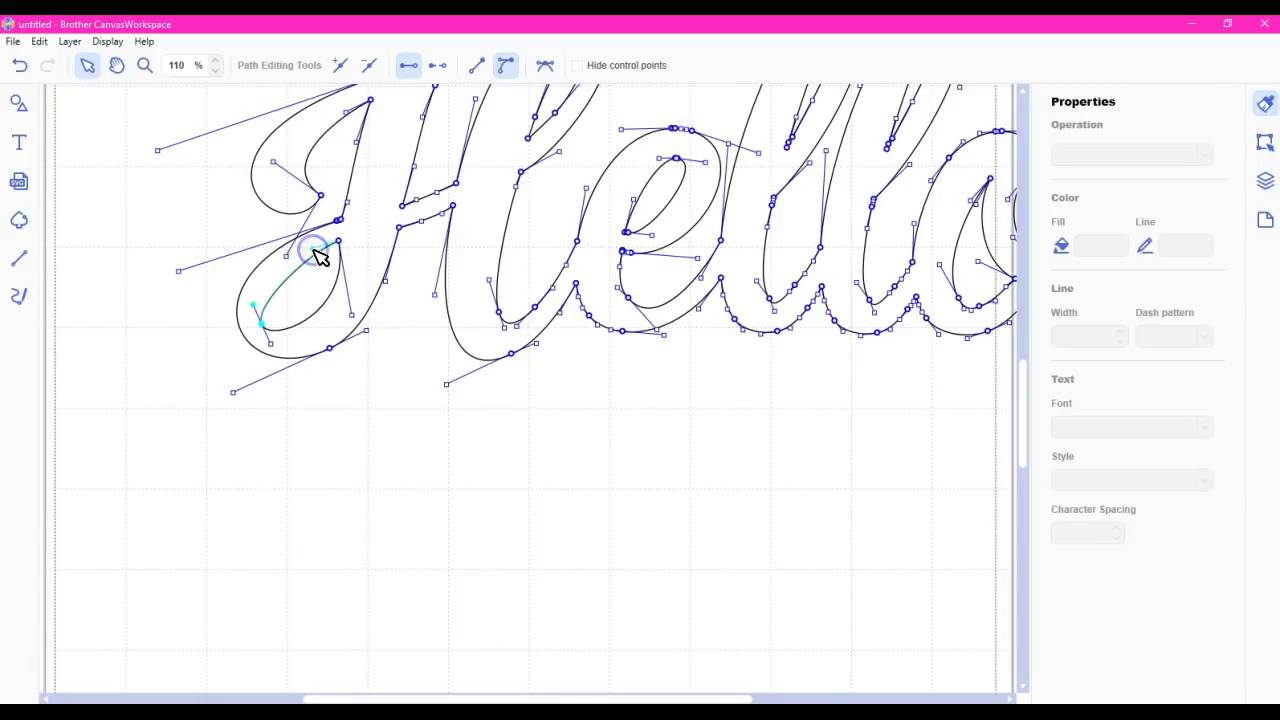
left_click(312, 393)
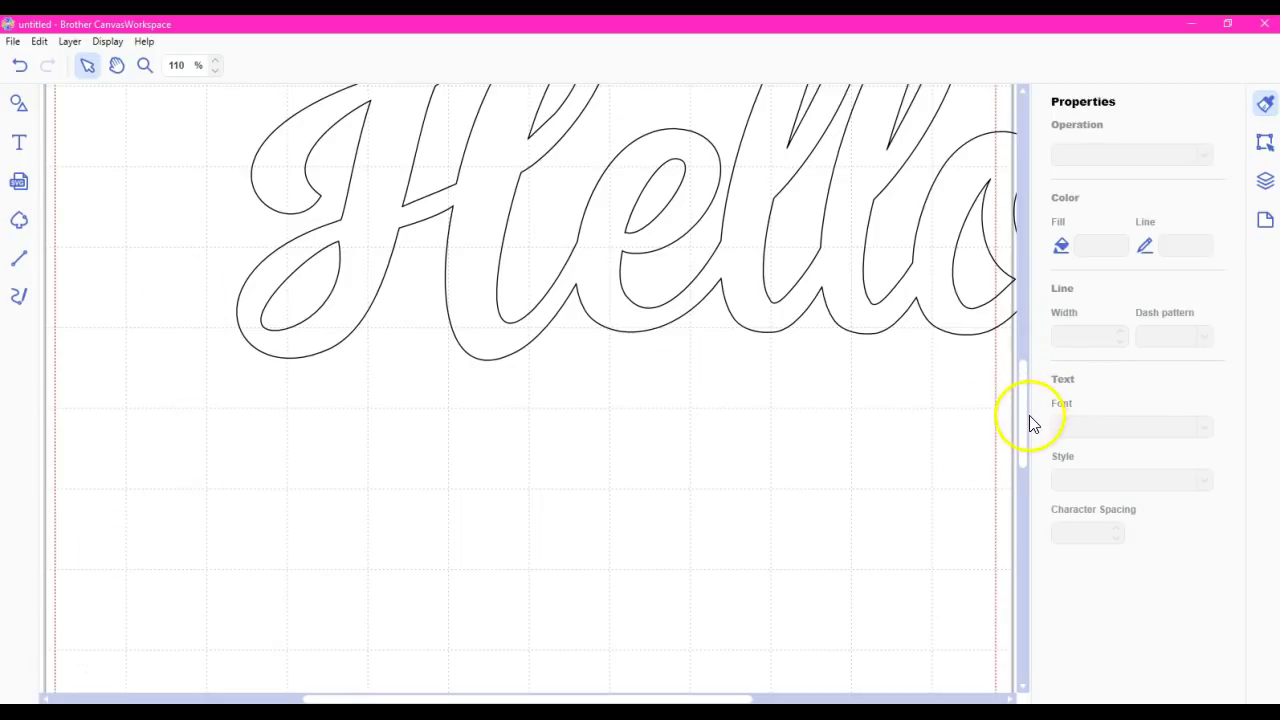
left_click_drag(1025, 425, 1025, 396)
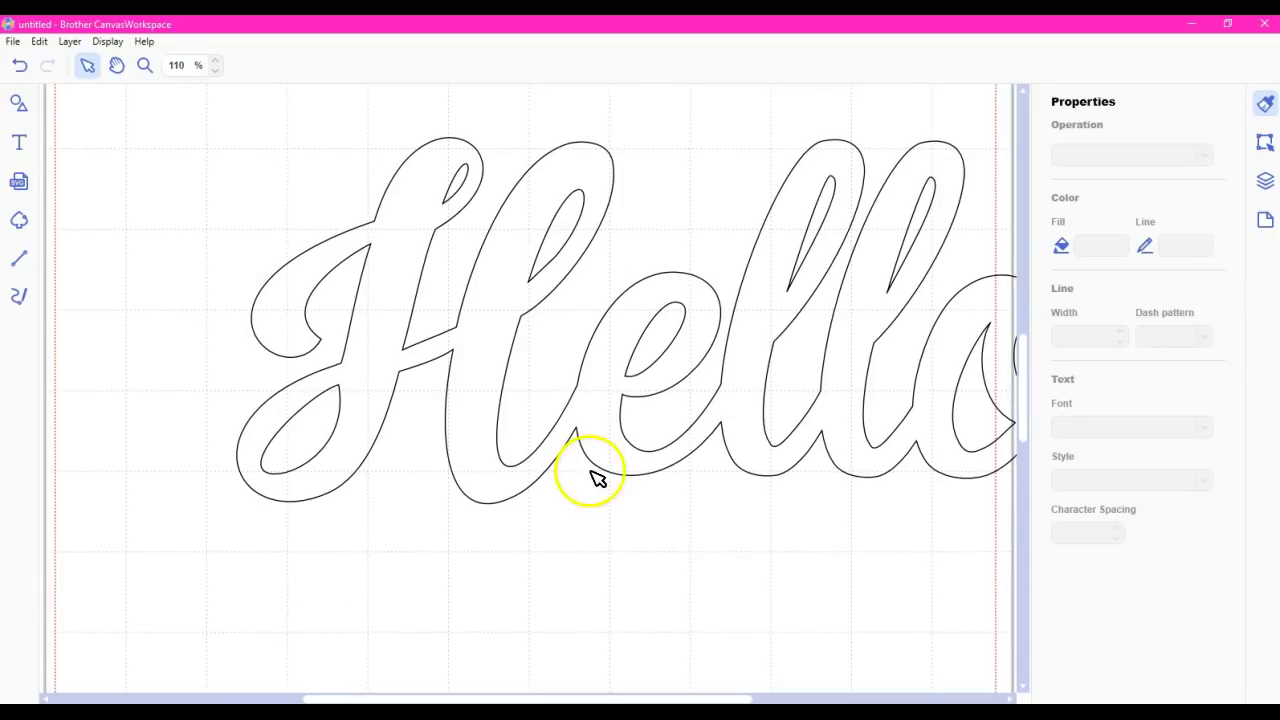
Reshape the H loop's lower-left curve and shift the Hello outline left onto the mat.
left_click(340, 418)
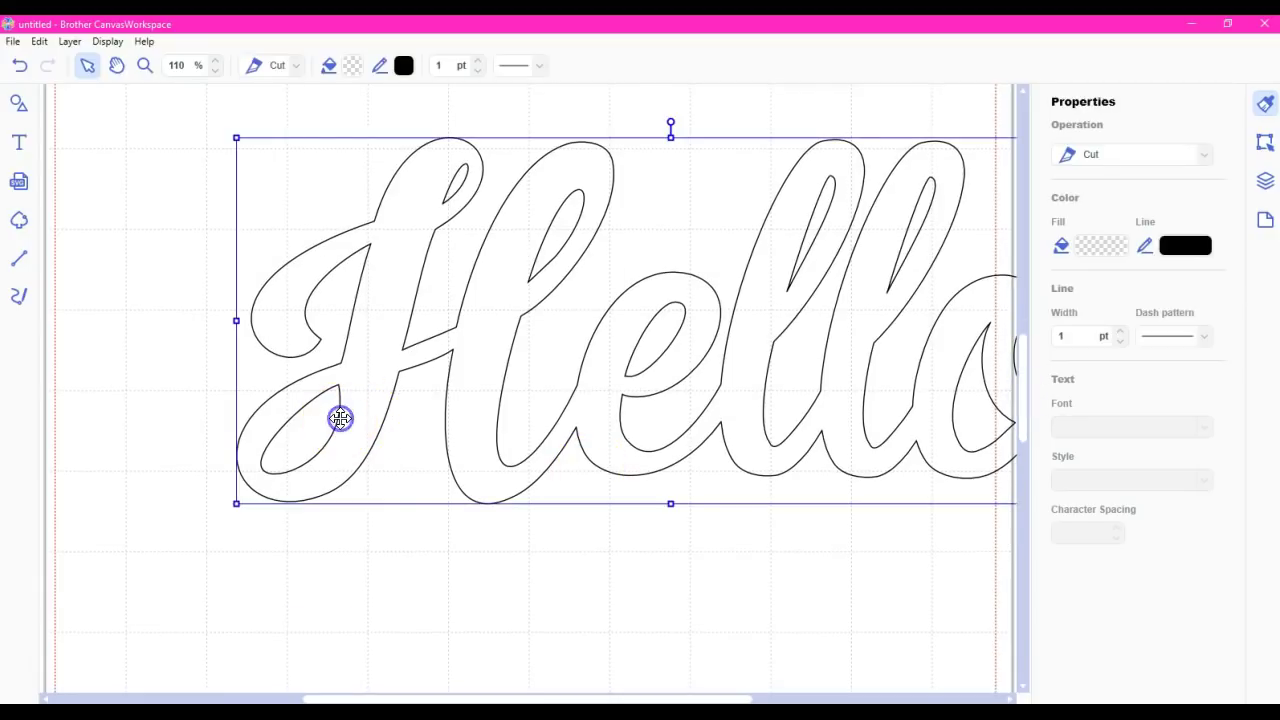
double_click(338, 420)
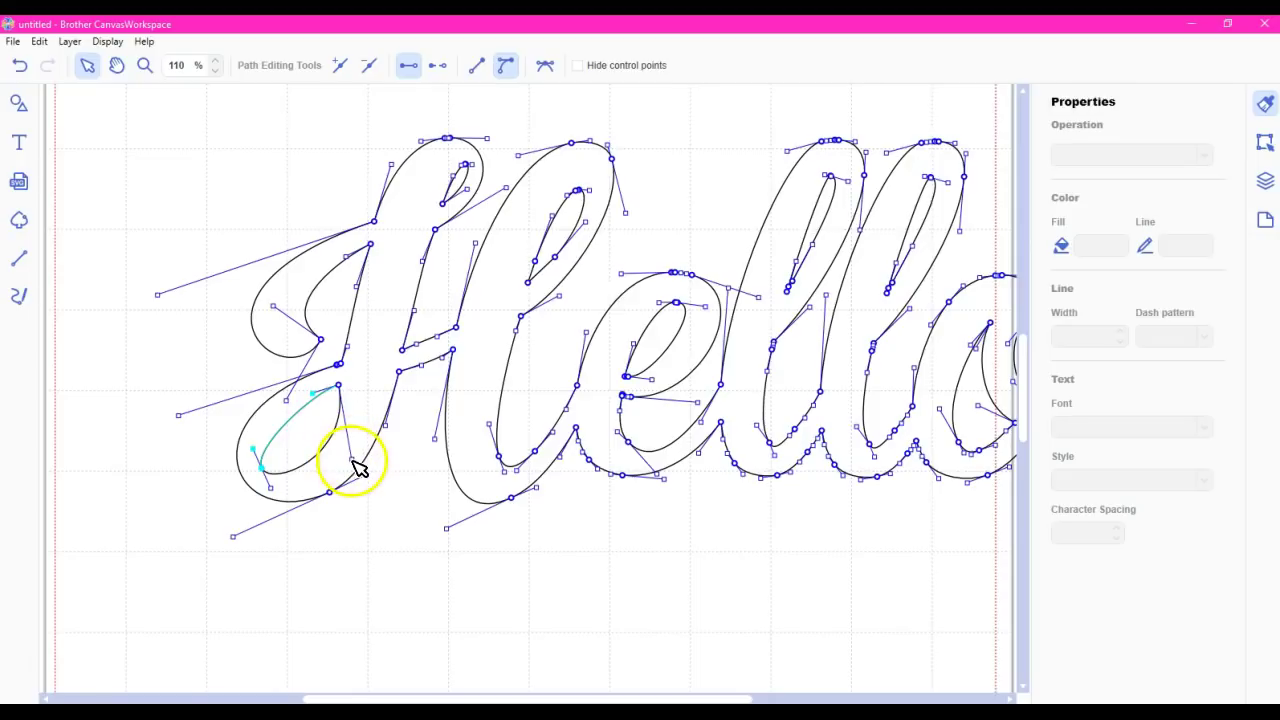
left_click_drag(357, 465, 337, 463)
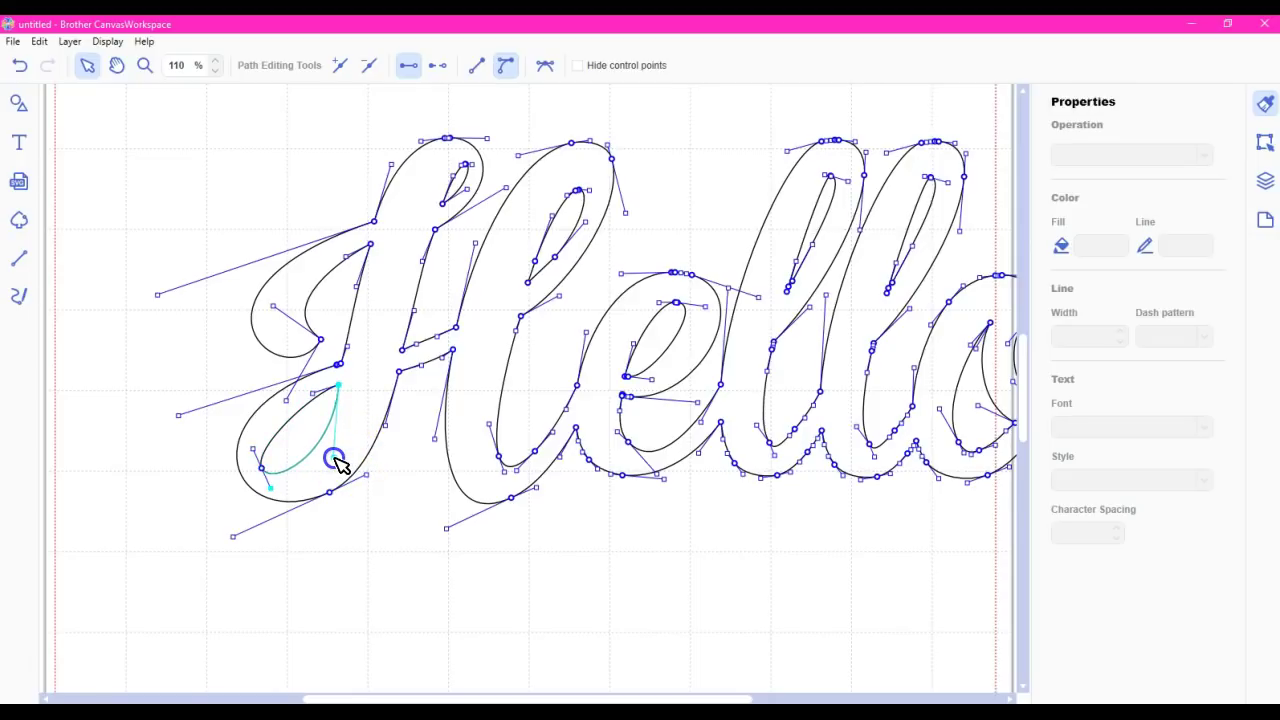
left_click(380, 557)
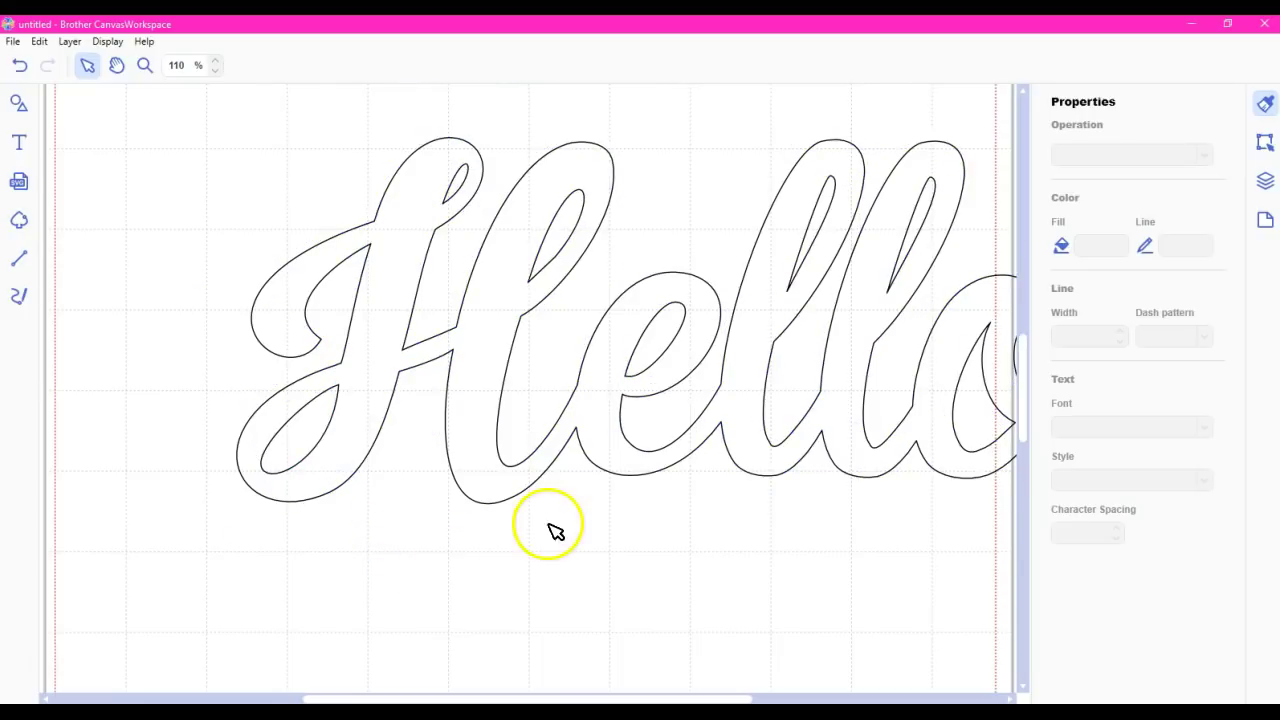
left_click(620, 401)
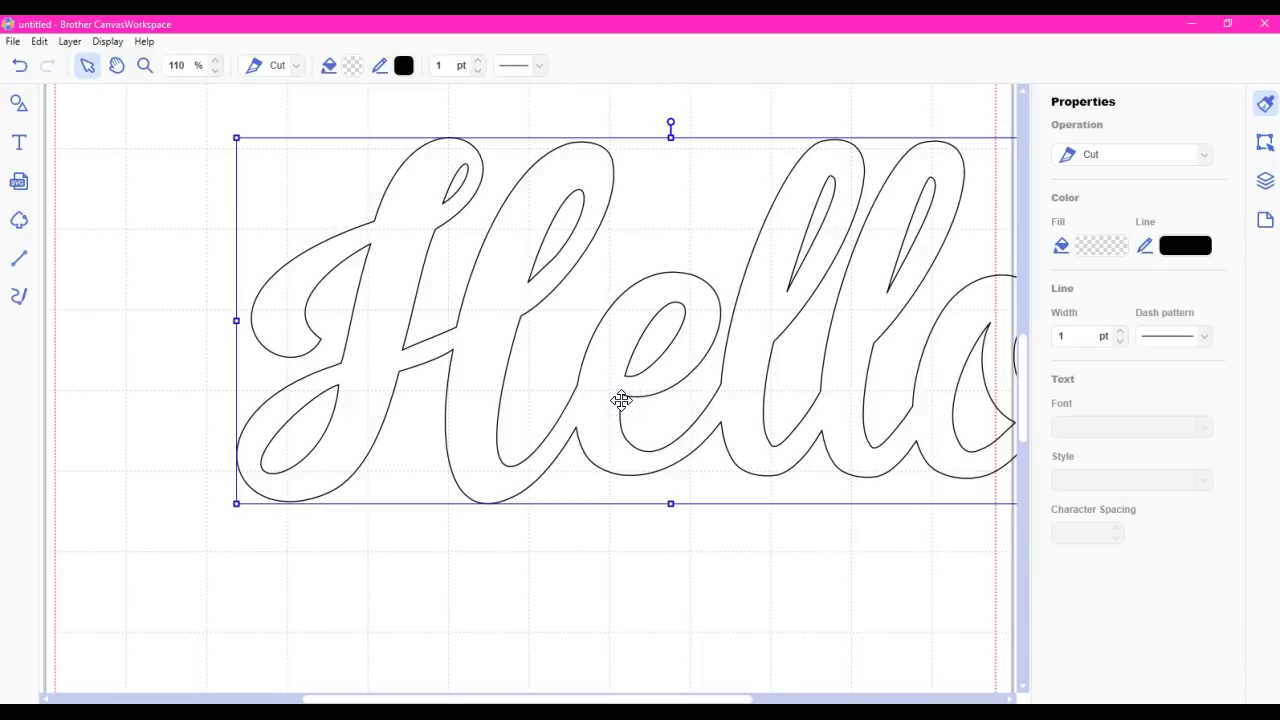
left_click_drag(612, 402, 464, 418)
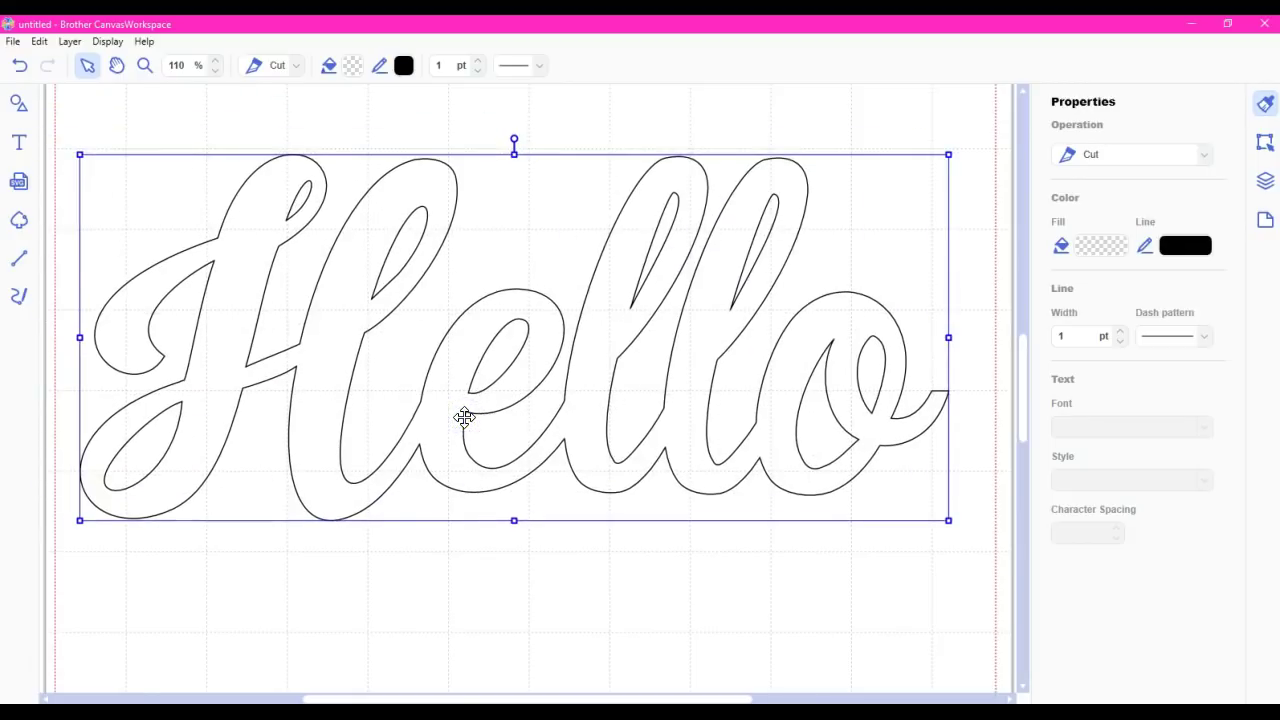
double_click(483, 505)
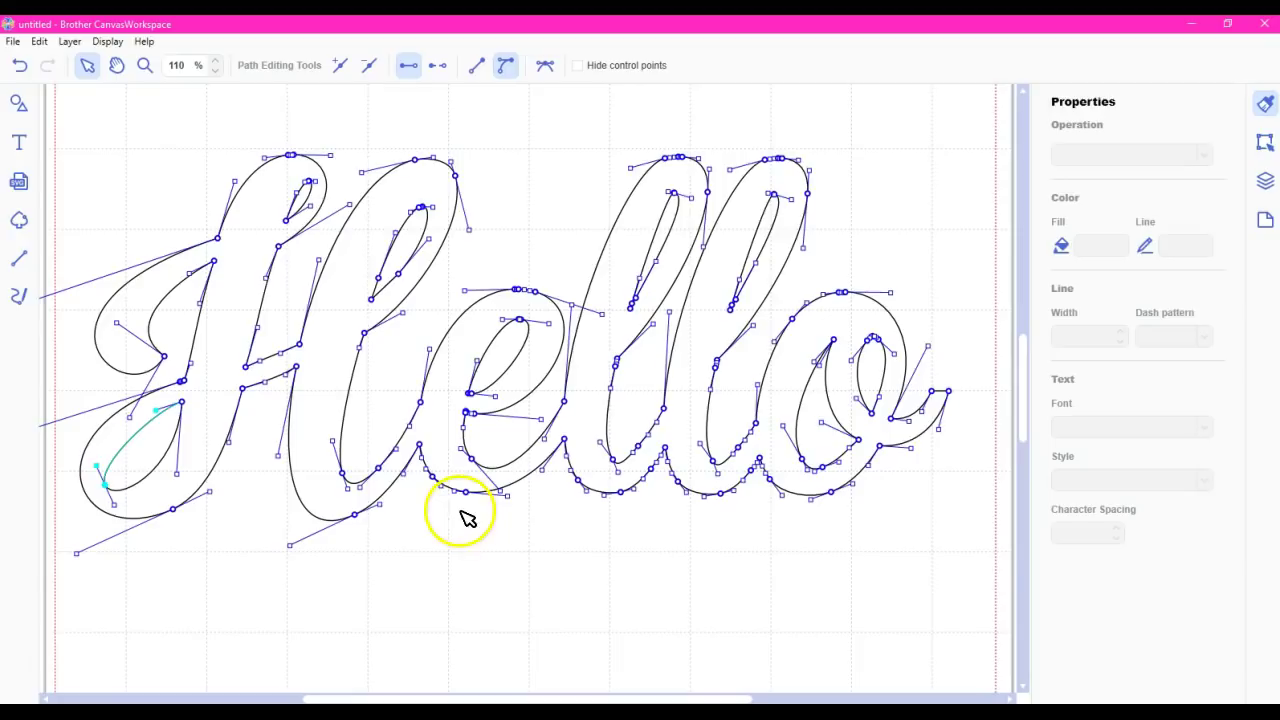
left_click(390, 580)
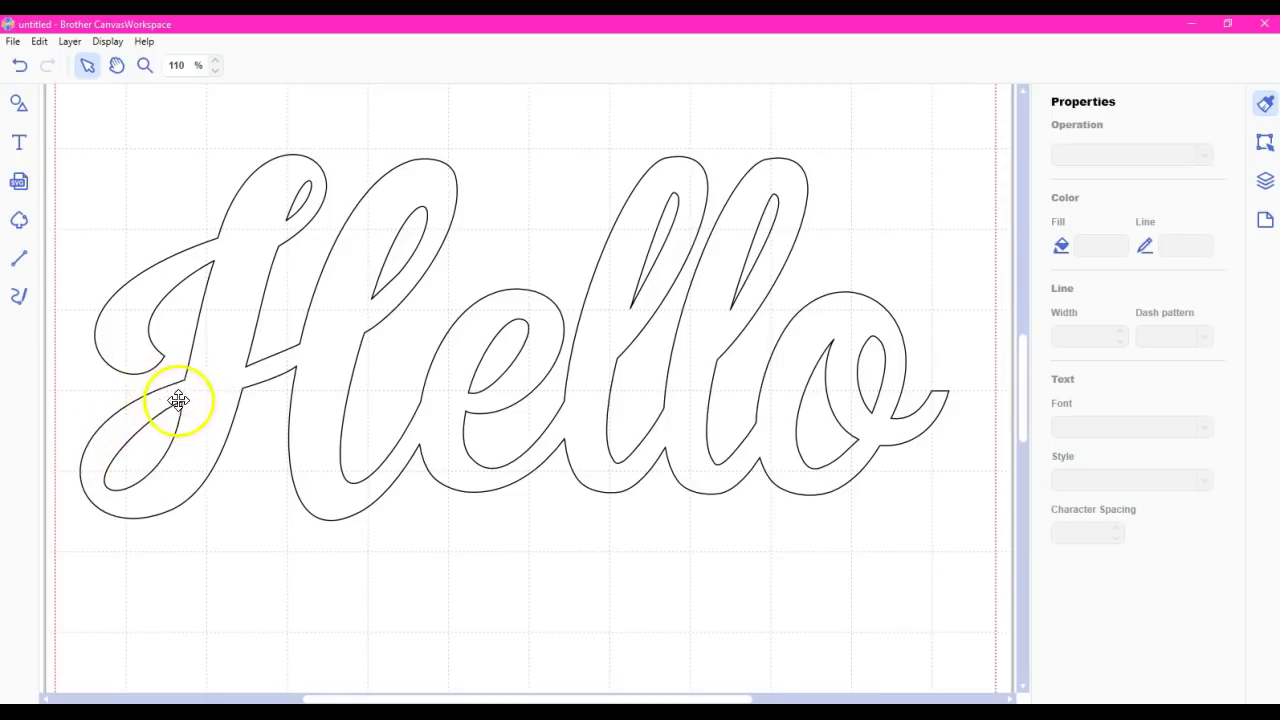
Pull the curve atop the H's tall right stroke upward.
double_click(182, 402)
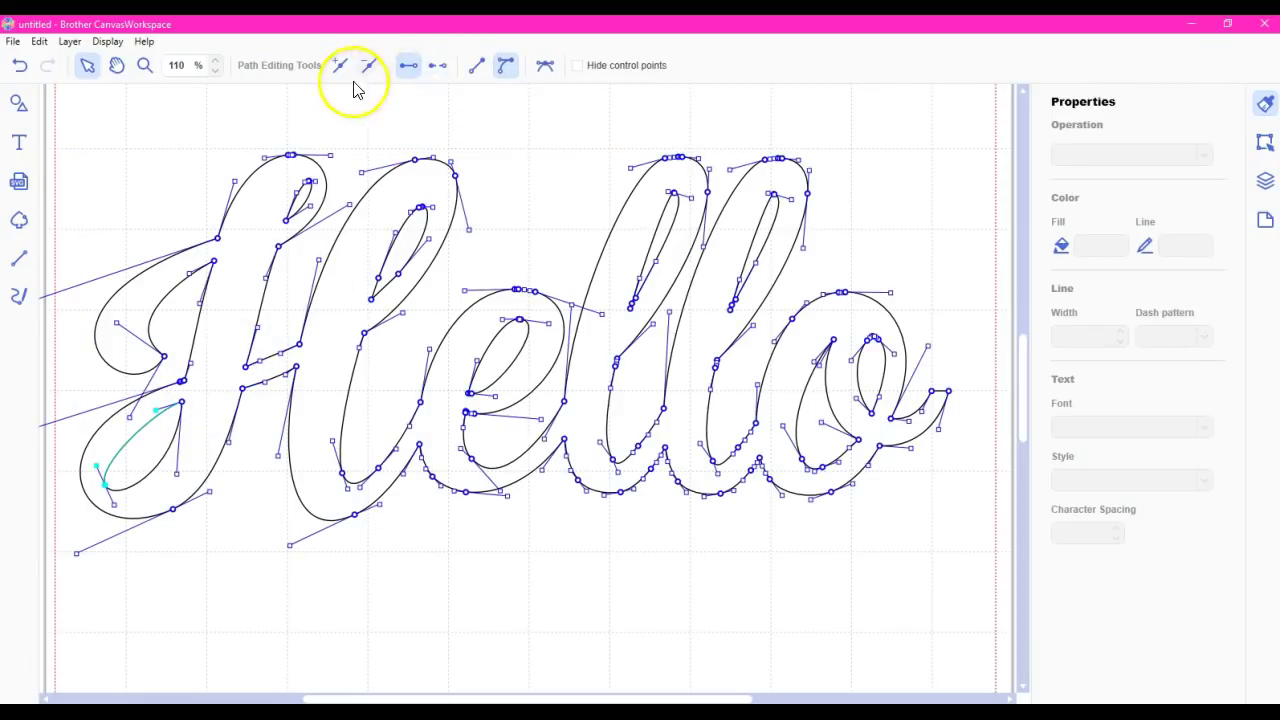
left_click(548, 67)
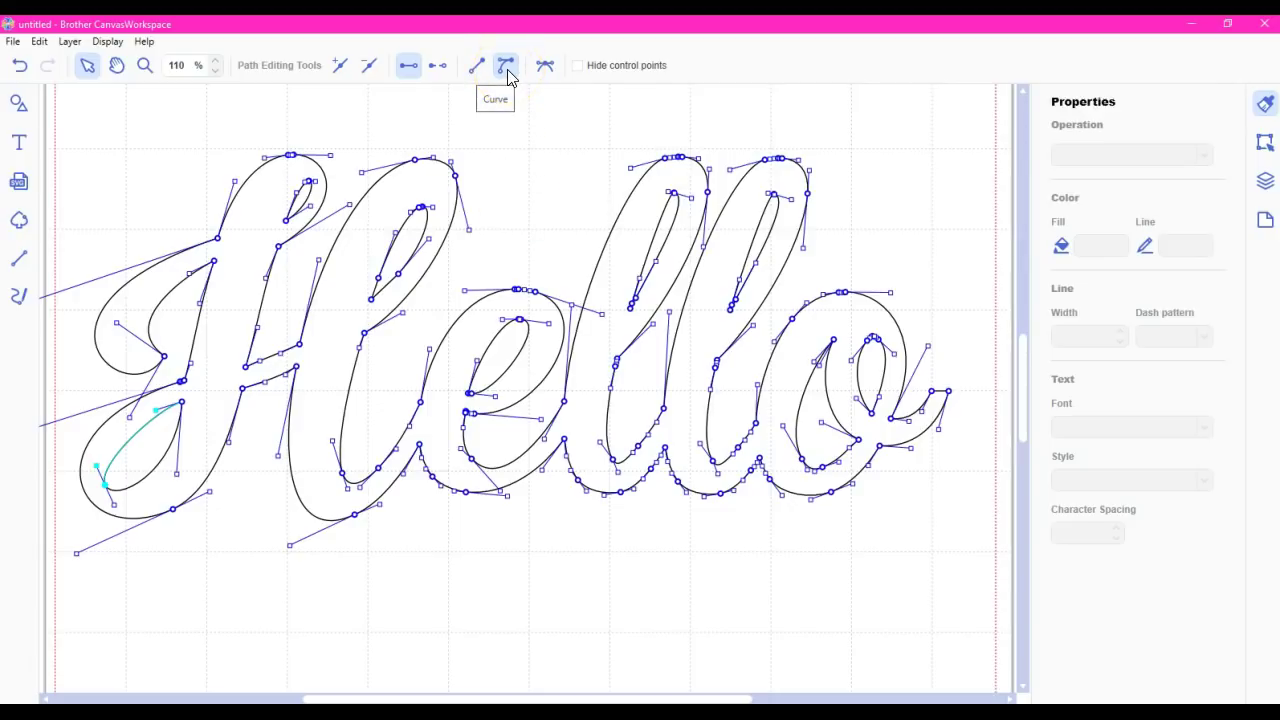
left_click(435, 152)
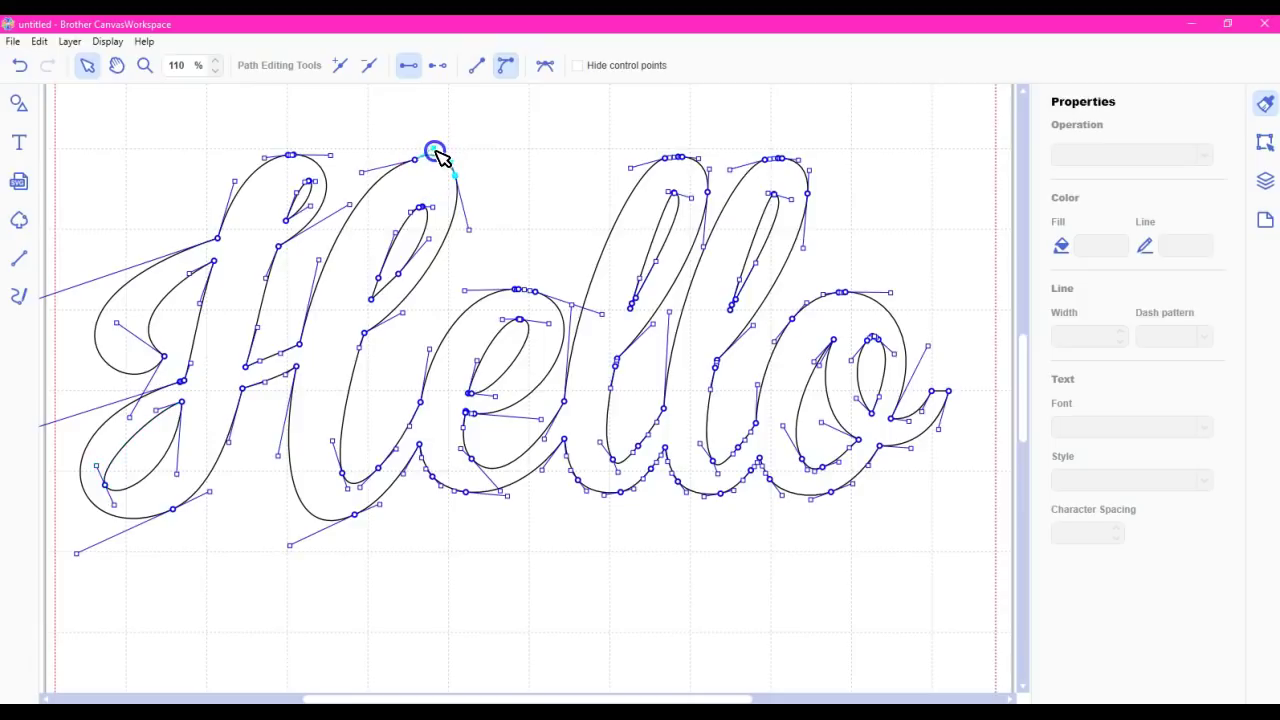
left_click_drag(437, 145, 437, 131)
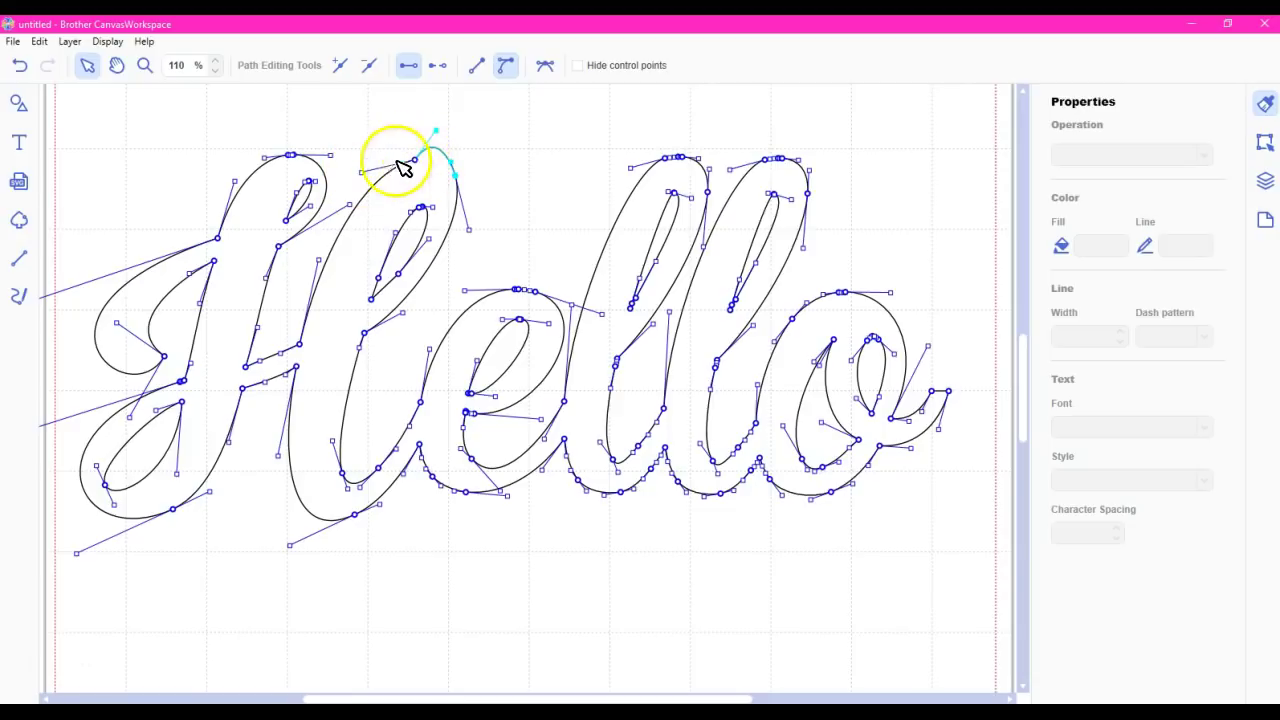
Give the H's top node symmetrical handles and raise it into an even, higher peak.
left_click(545, 66)
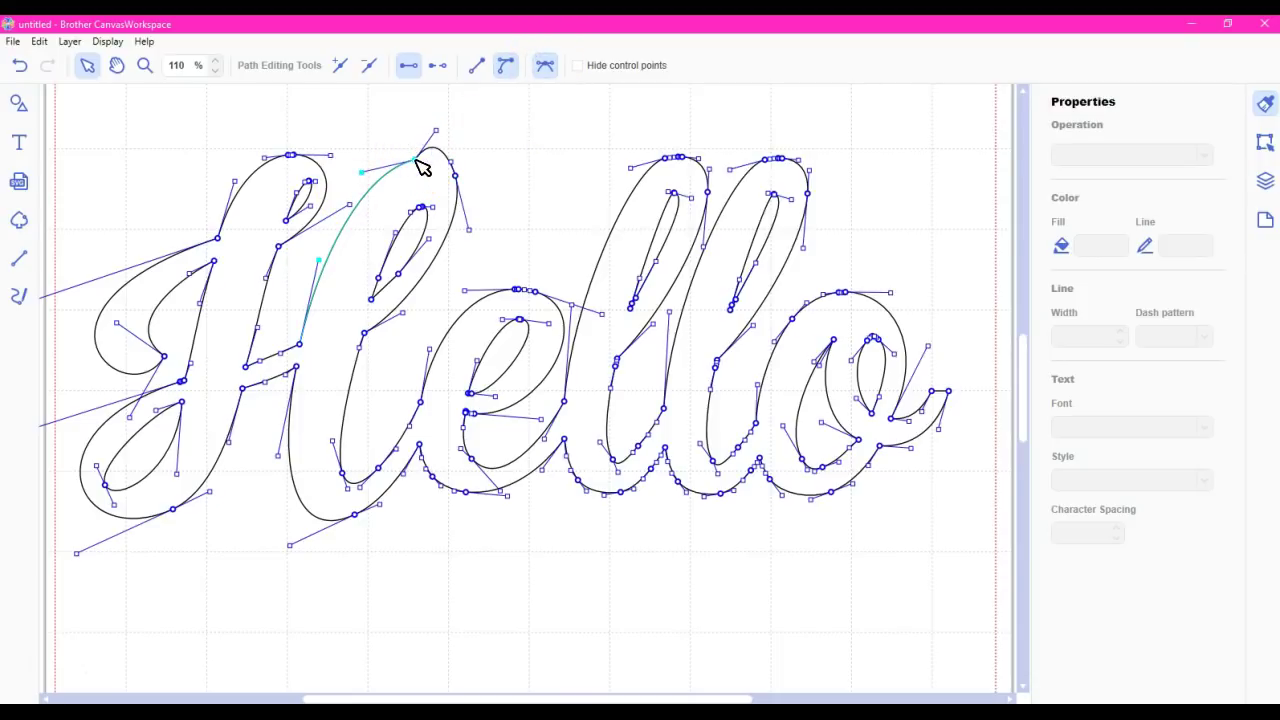
left_click_drag(420, 160, 440, 130)
left_click(436, 113)
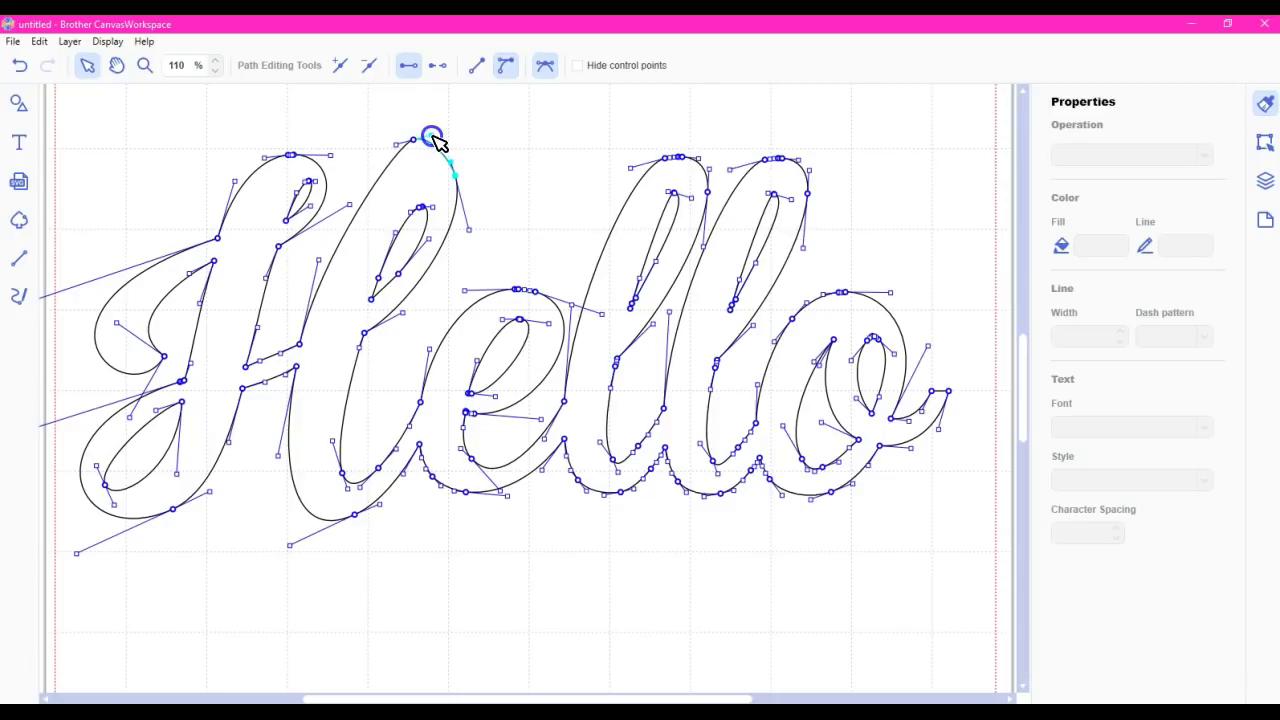
left_click(338, 134)
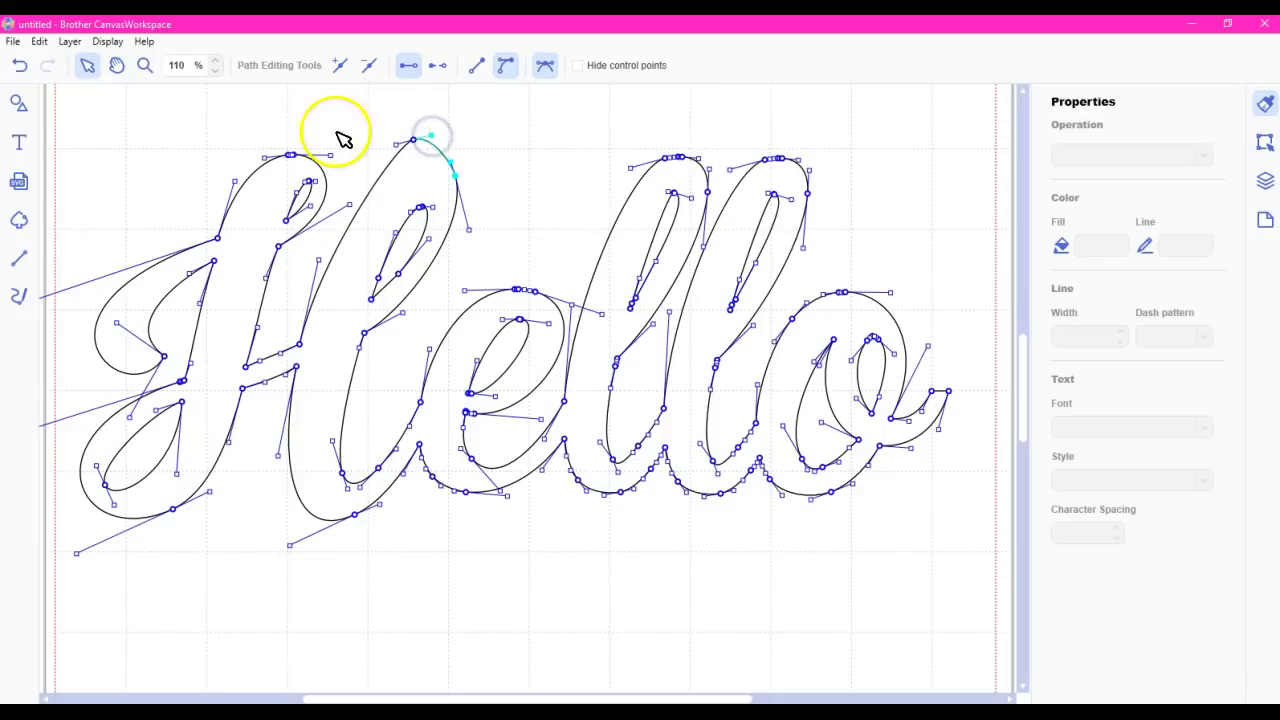
left_click(430, 177)
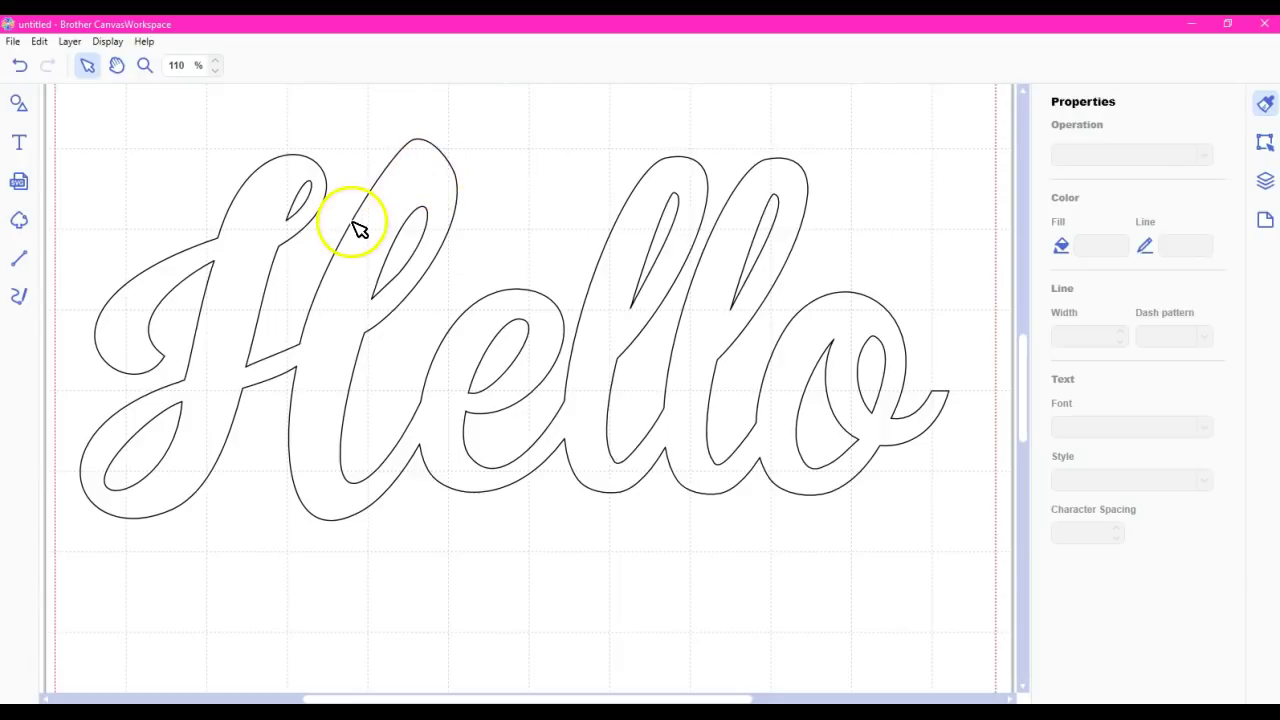